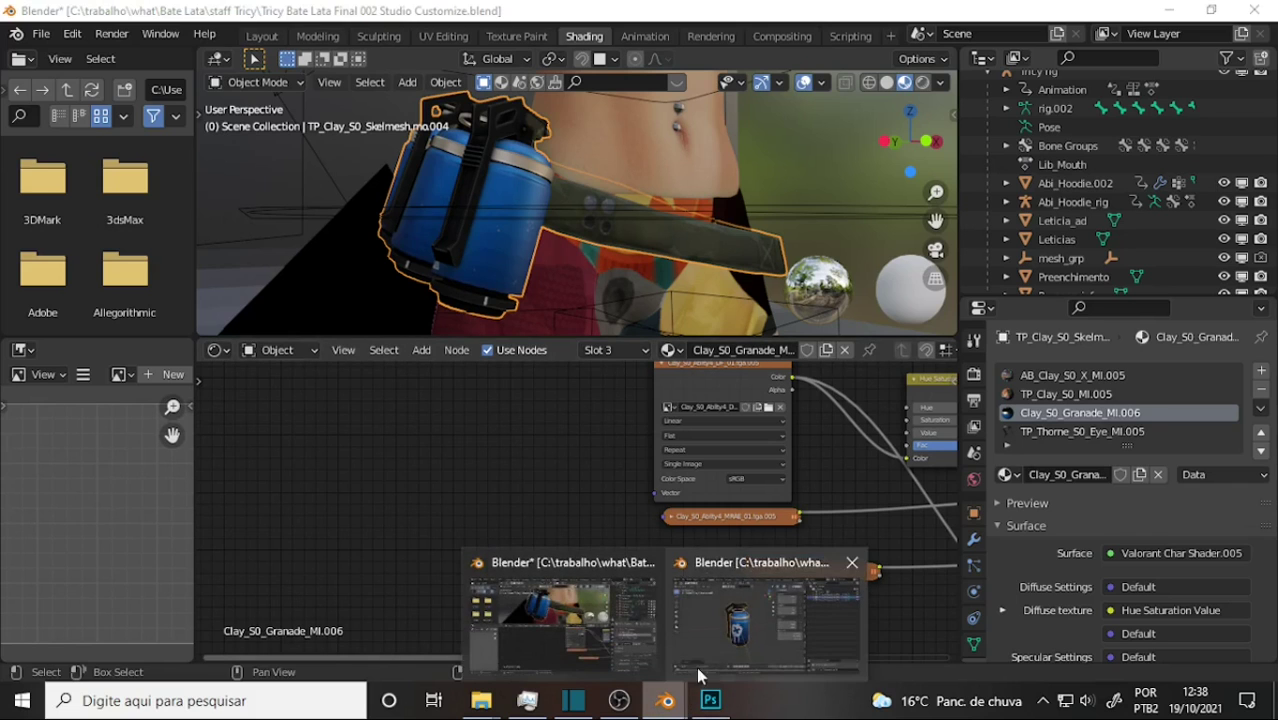
click(698, 676)
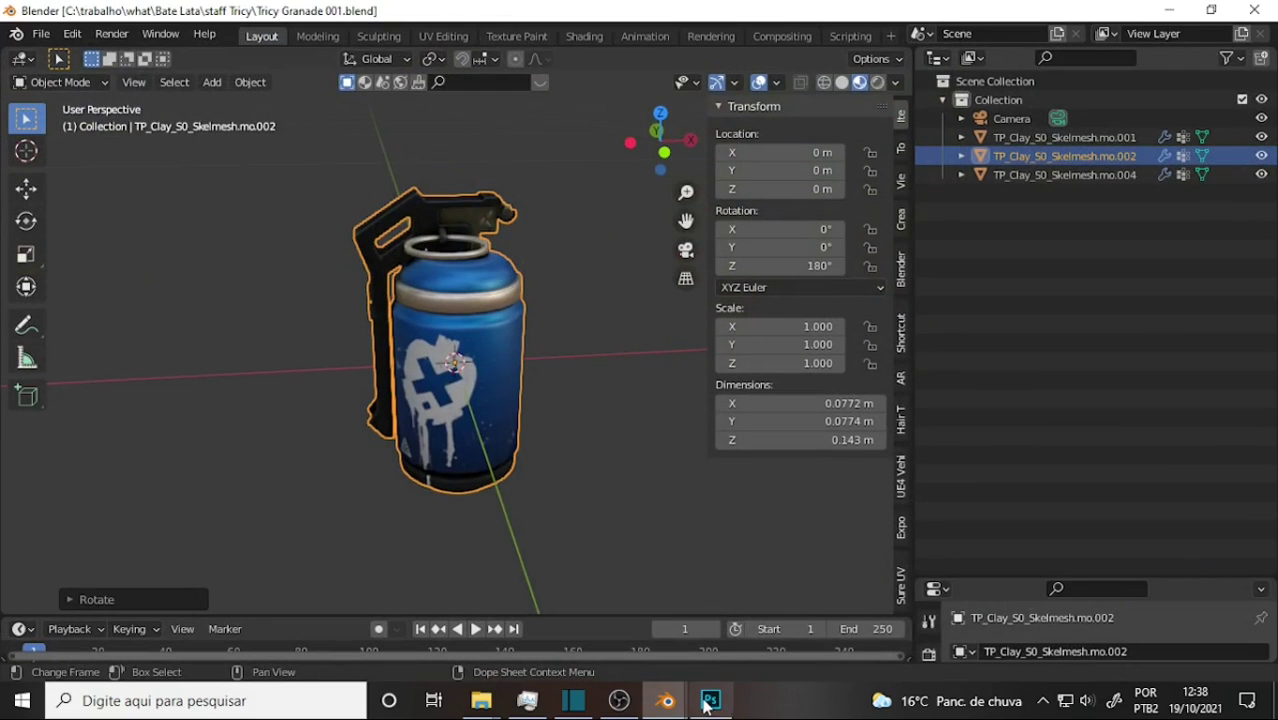
click(709, 700)
click(708, 704)
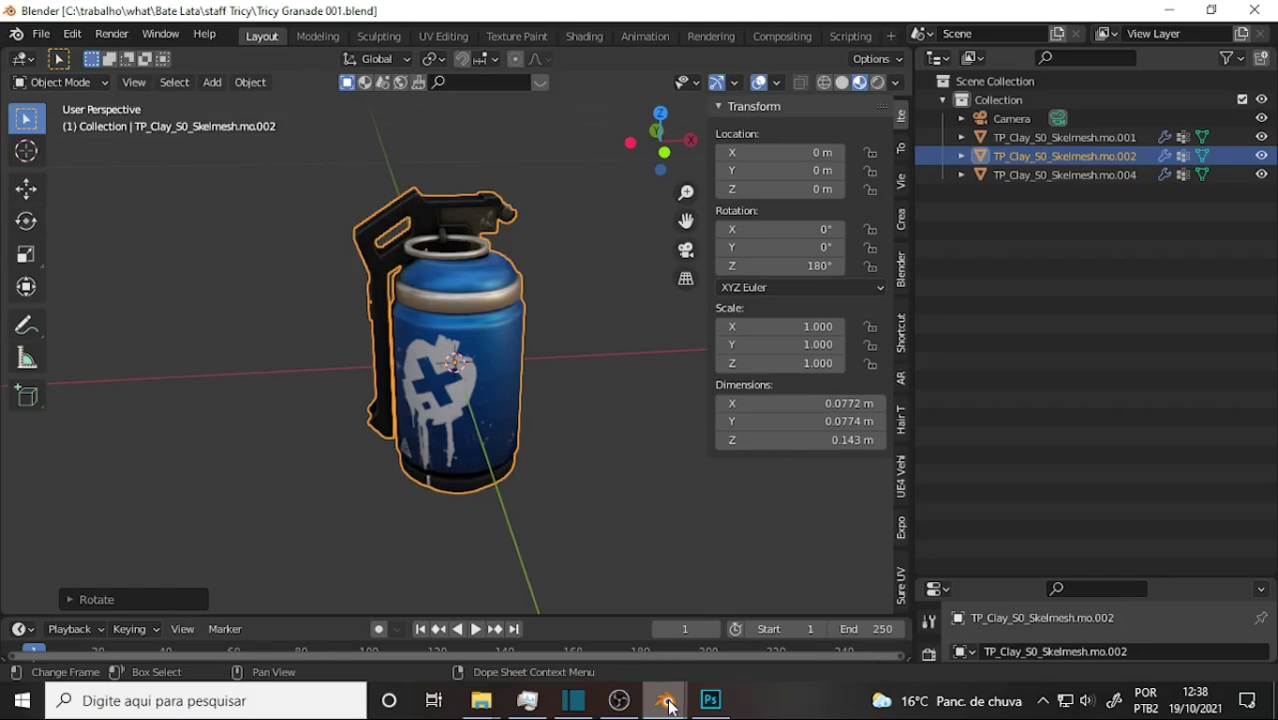
click(627, 503)
mouse_move(665, 700)
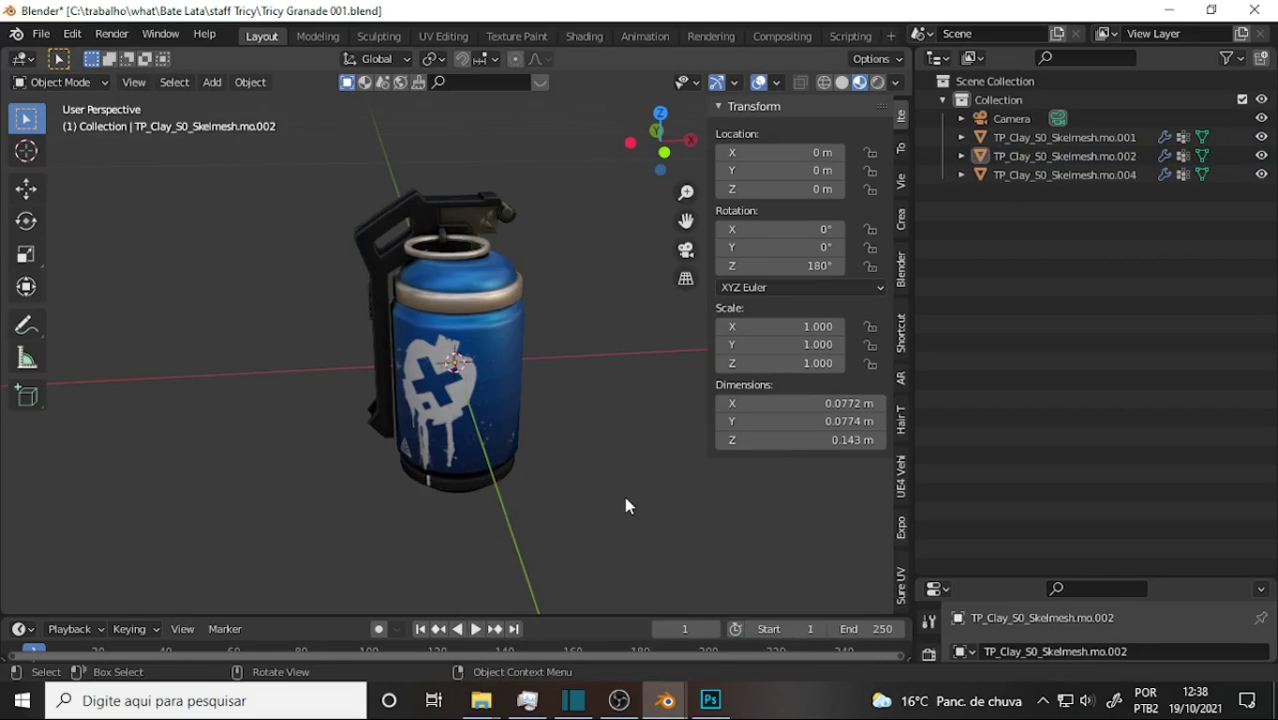
click(601, 649)
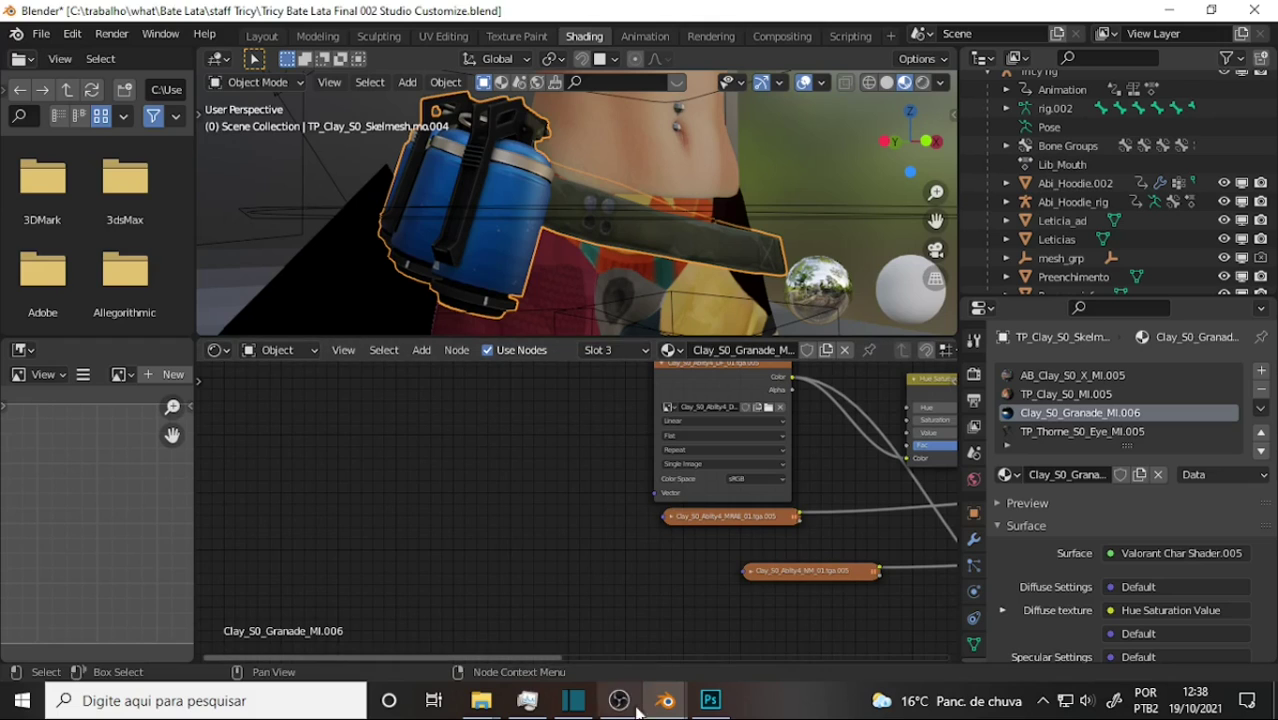
mouse_move(665, 701)
click(745, 635)
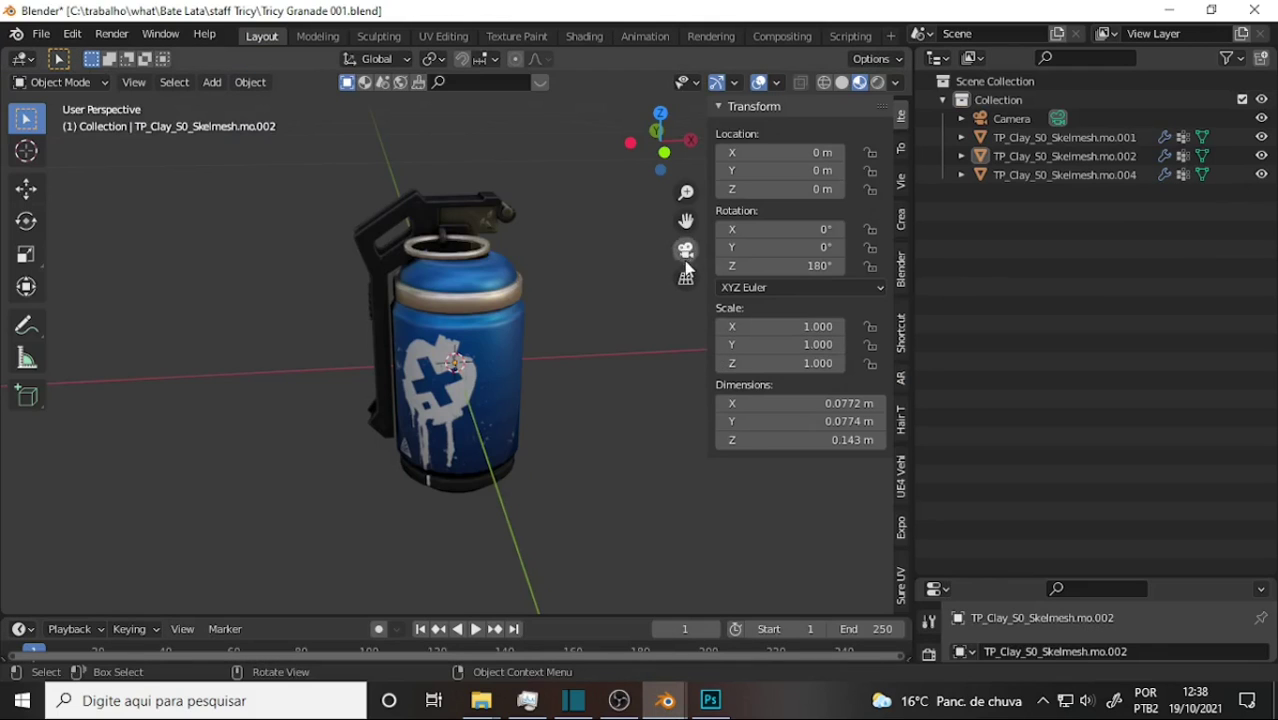
drag(686, 220, 660, 113)
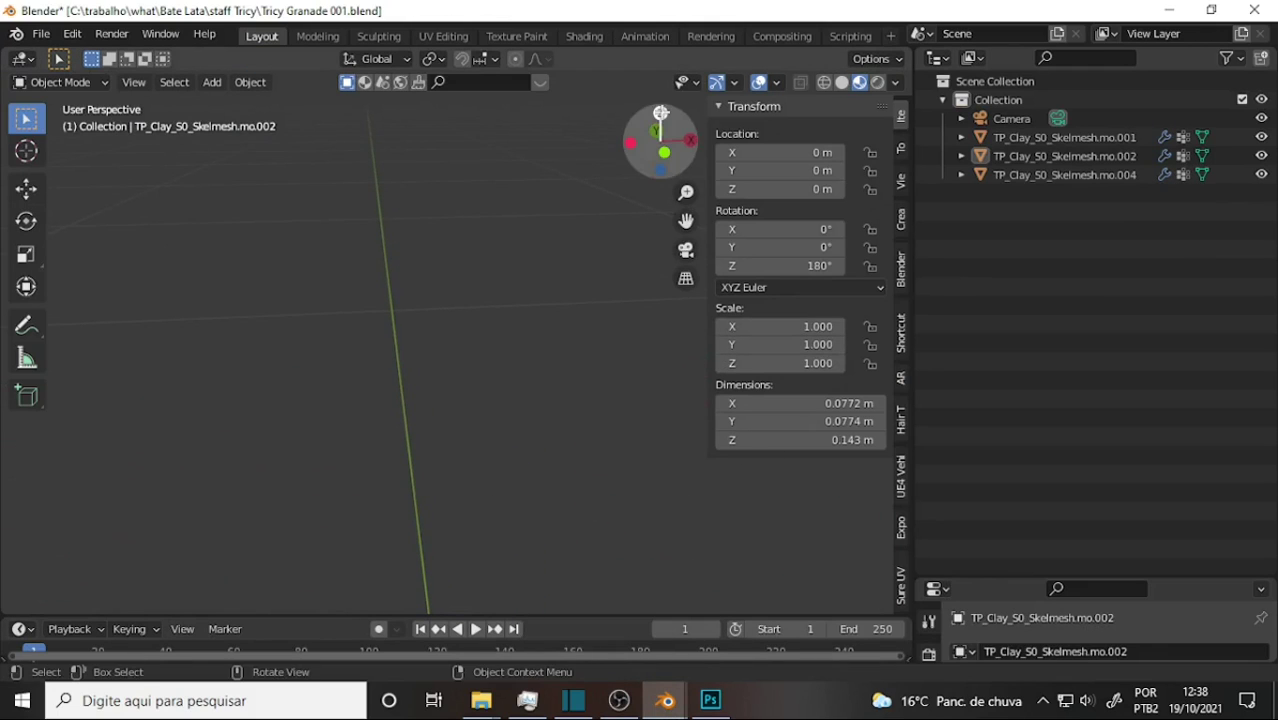
scroll(601, 266, down, 2)
scroll(595, 262, down, 3)
scroll(592, 261, down, 4)
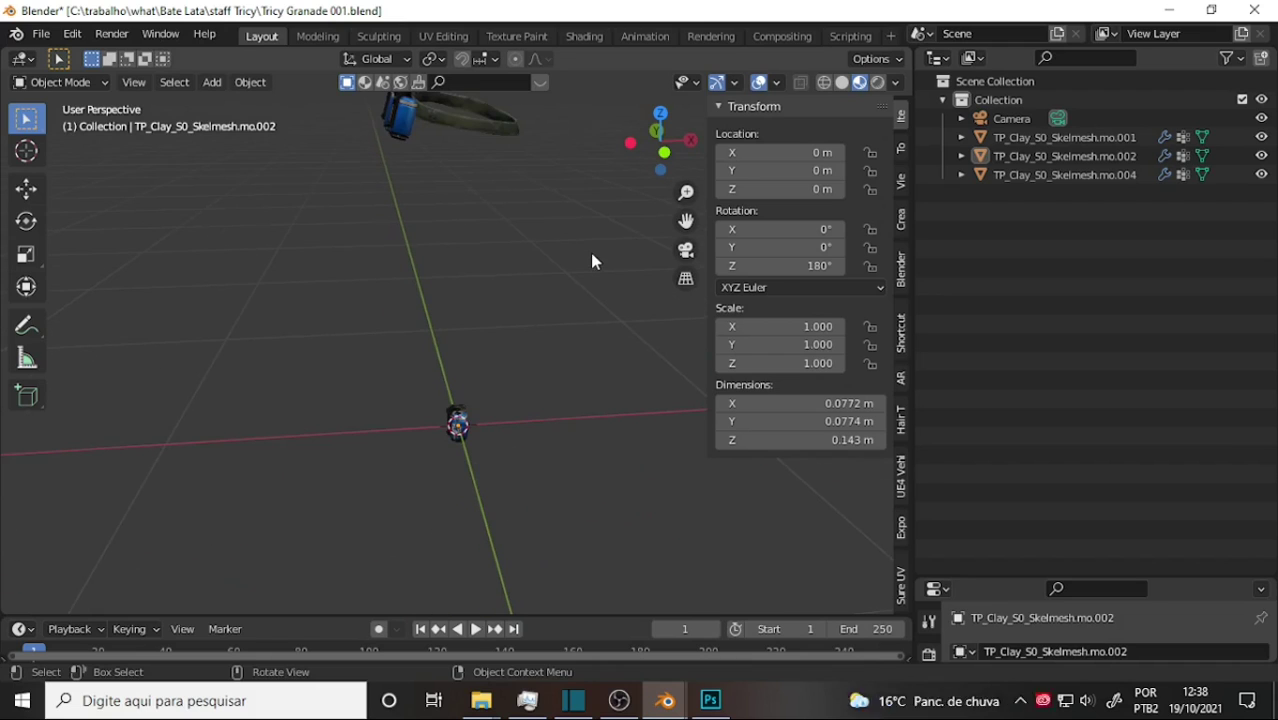
drag(686, 220, 686, 330)
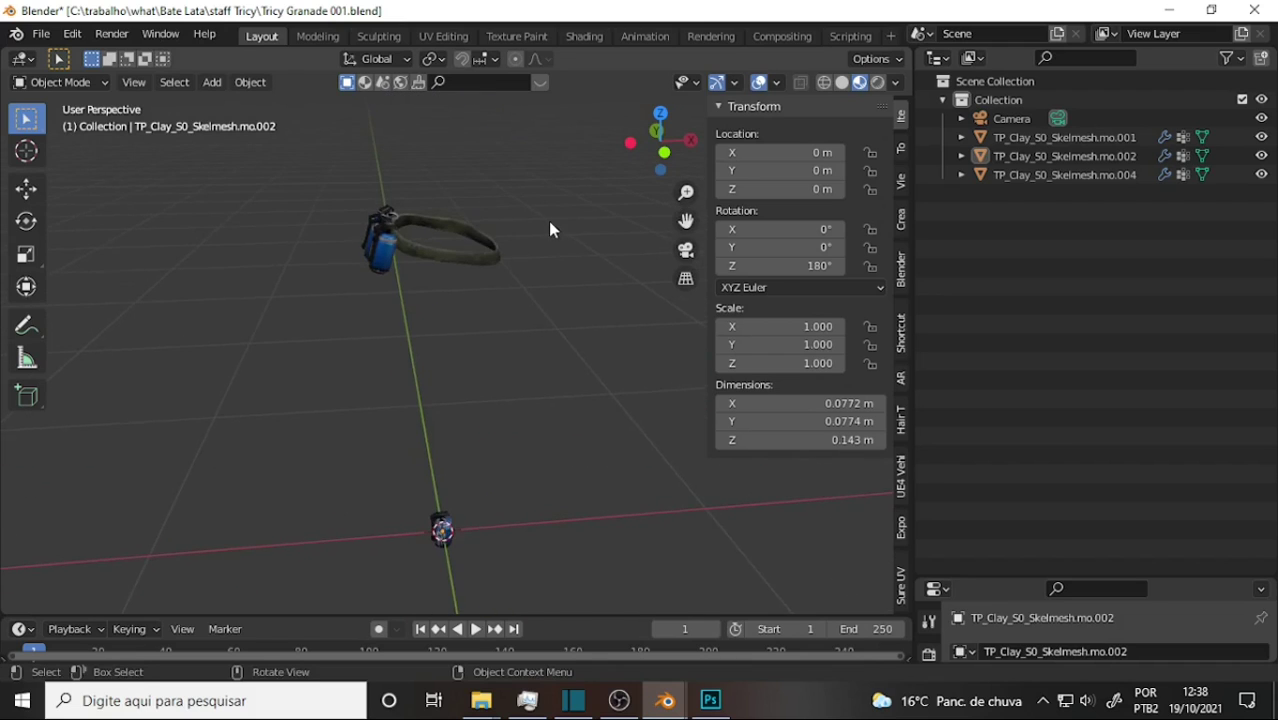
scroll(549, 230, up, 6)
drag(686, 220, 726, 420)
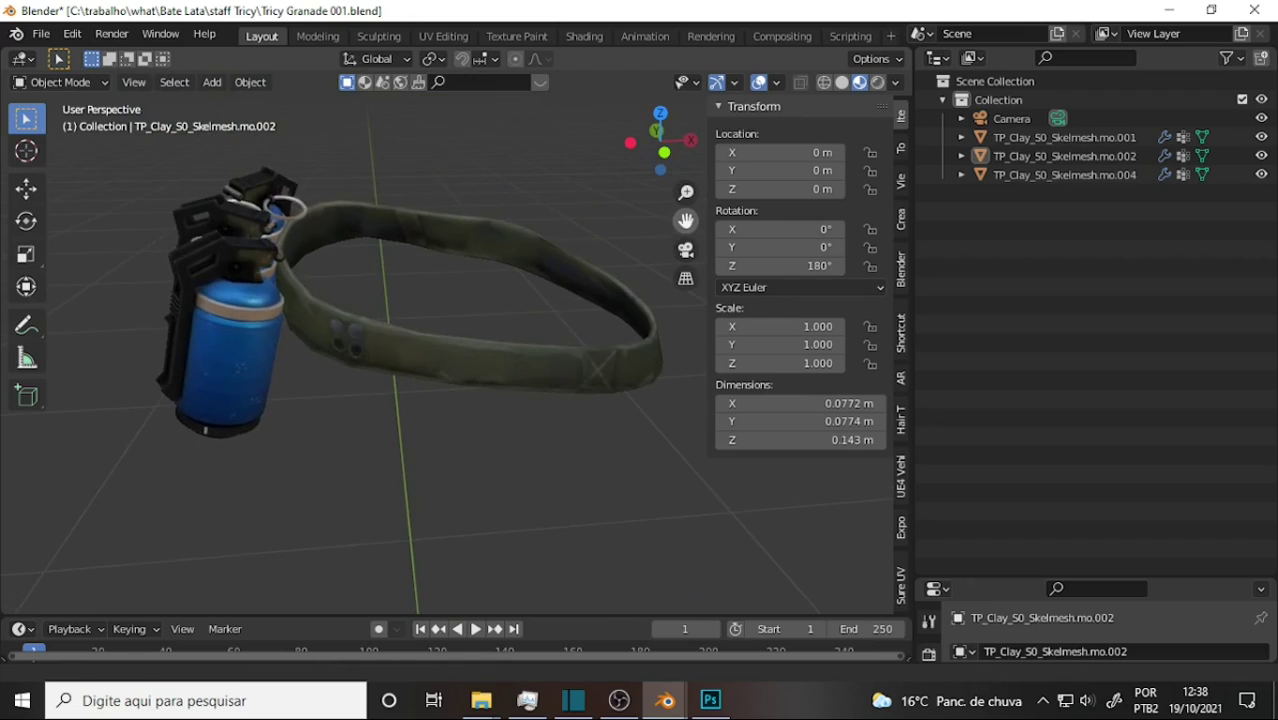
middle_drag(549, 163, 489, 290)
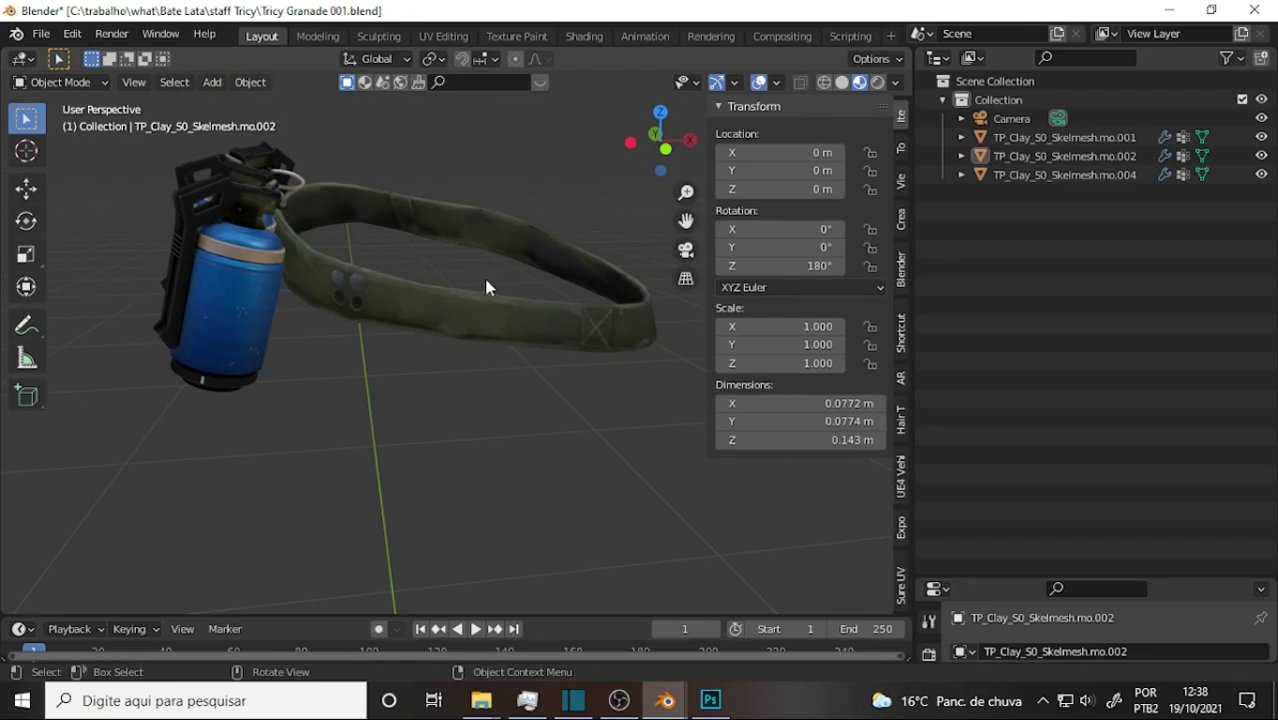
click(416, 324)
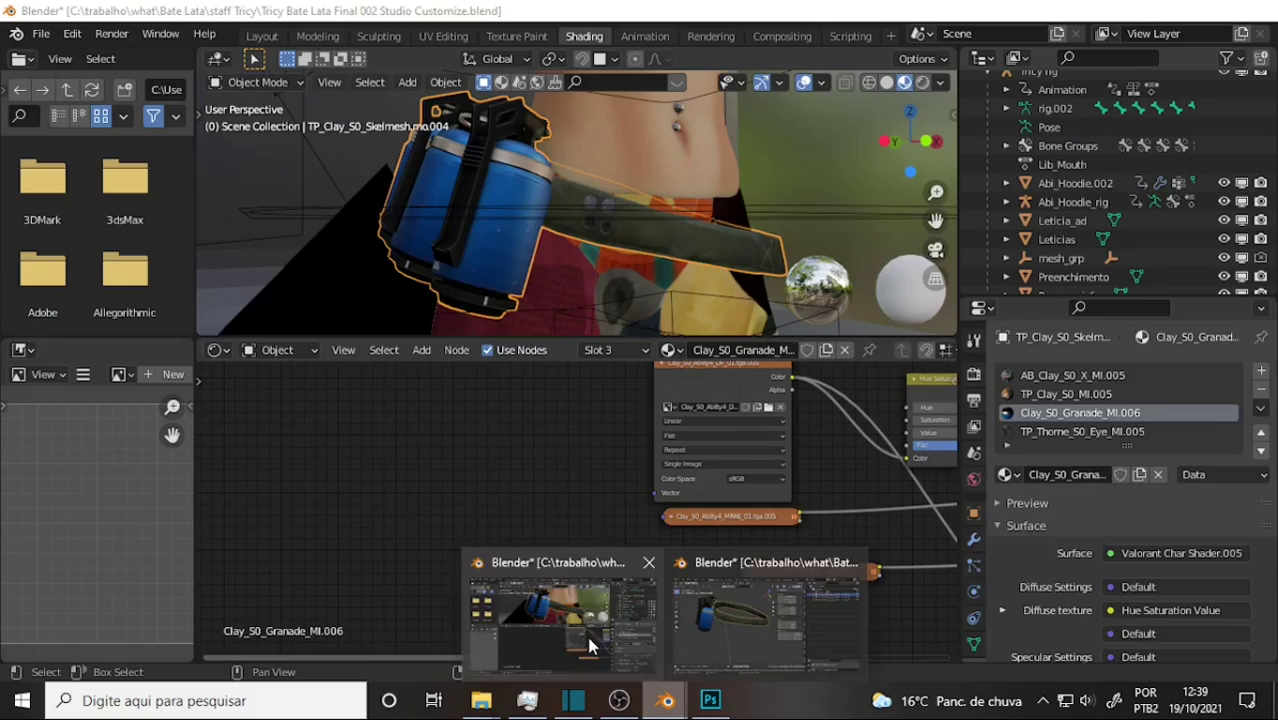
click(588, 645)
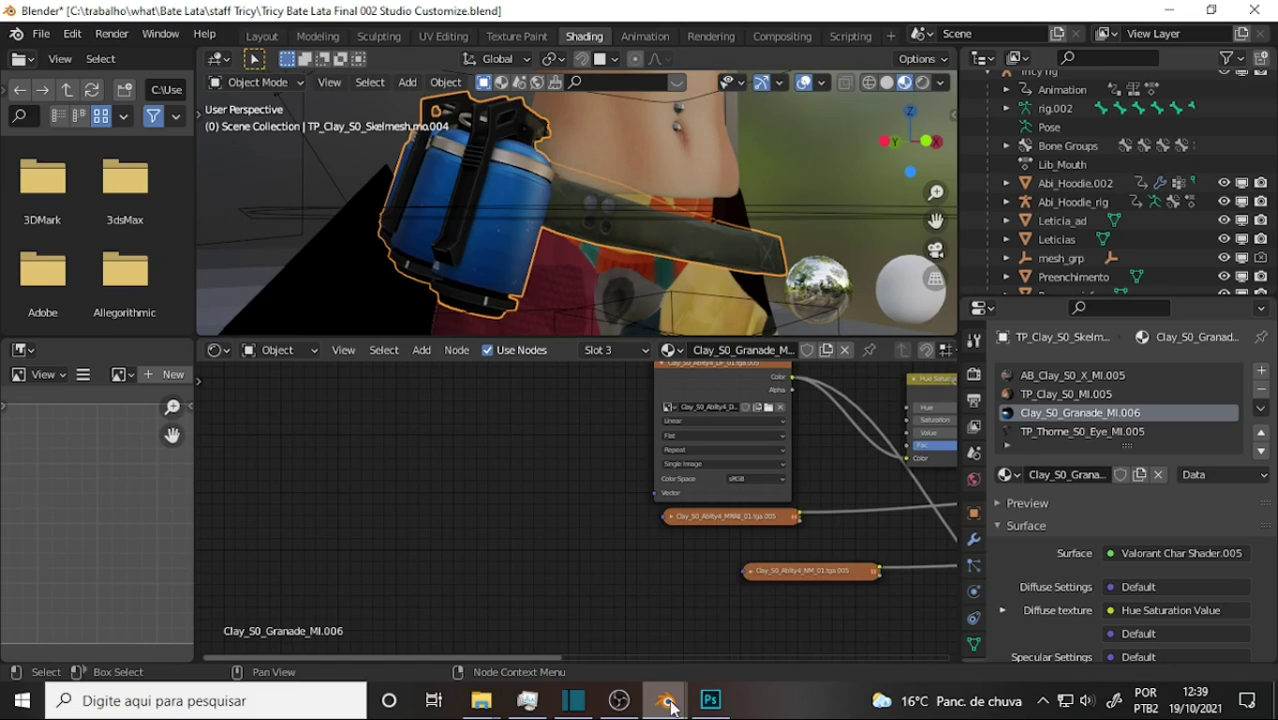
- Bring up the Tricy Granade 001 file, frame the grenade up close, and select its mesh
click(696, 642)
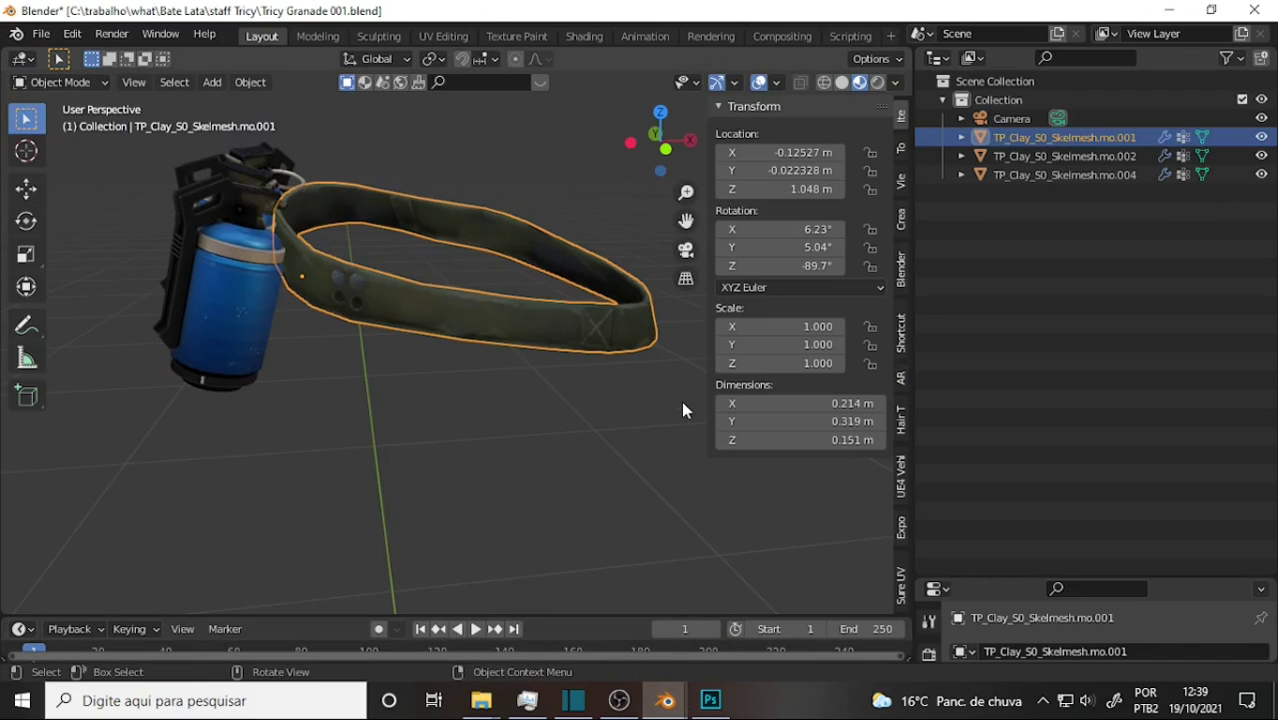
drag(686, 220, 690, 180)
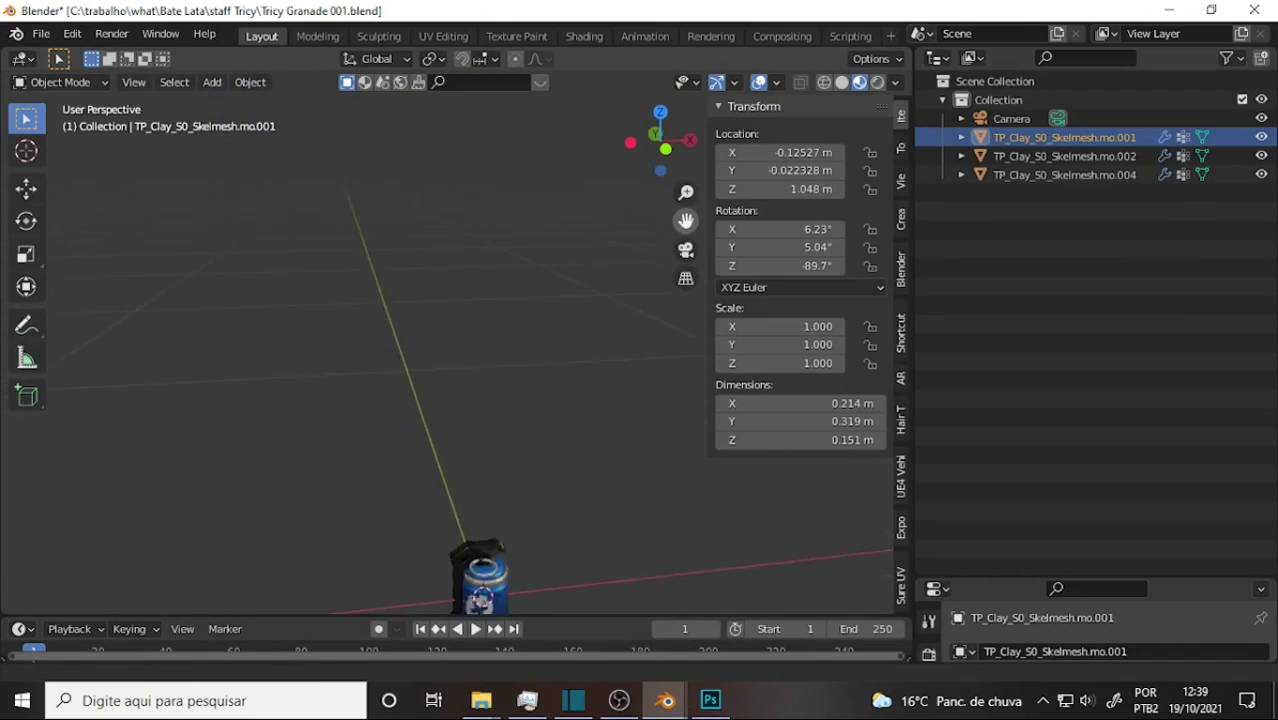
scroll(548, 288, up, 2)
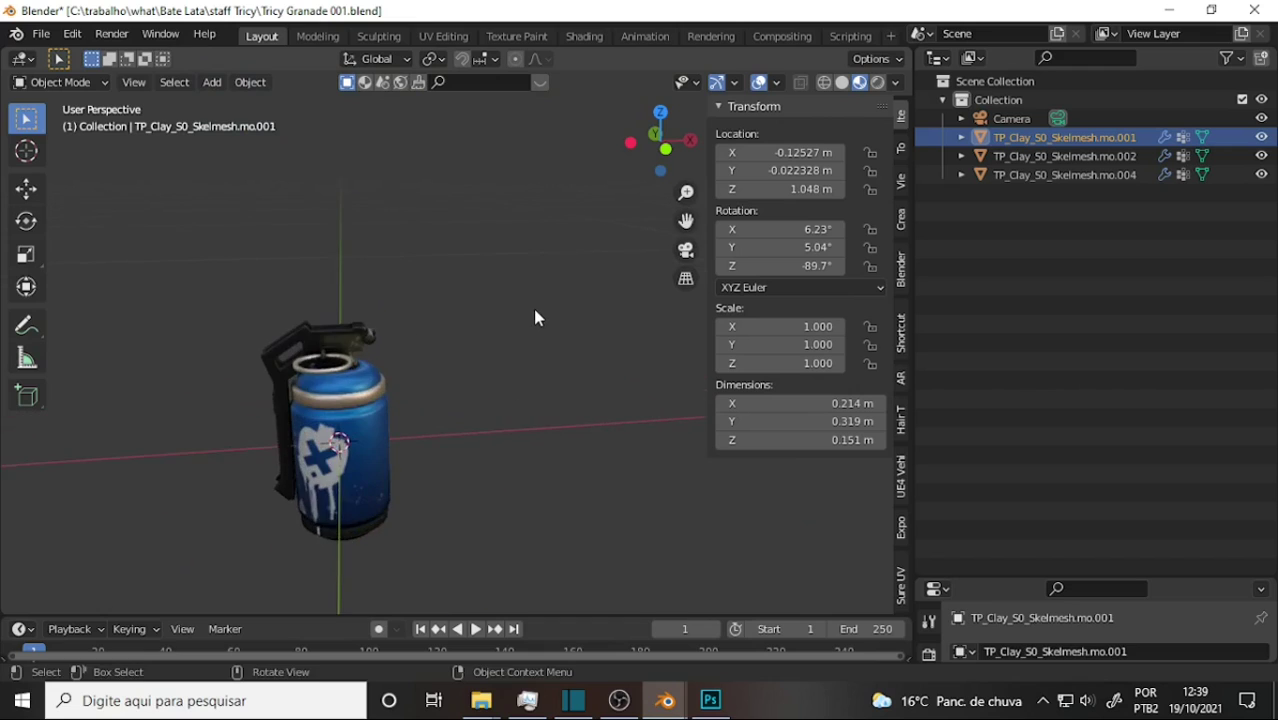
scroll(530, 303, up, 3)
drag(686, 220, 563, 418)
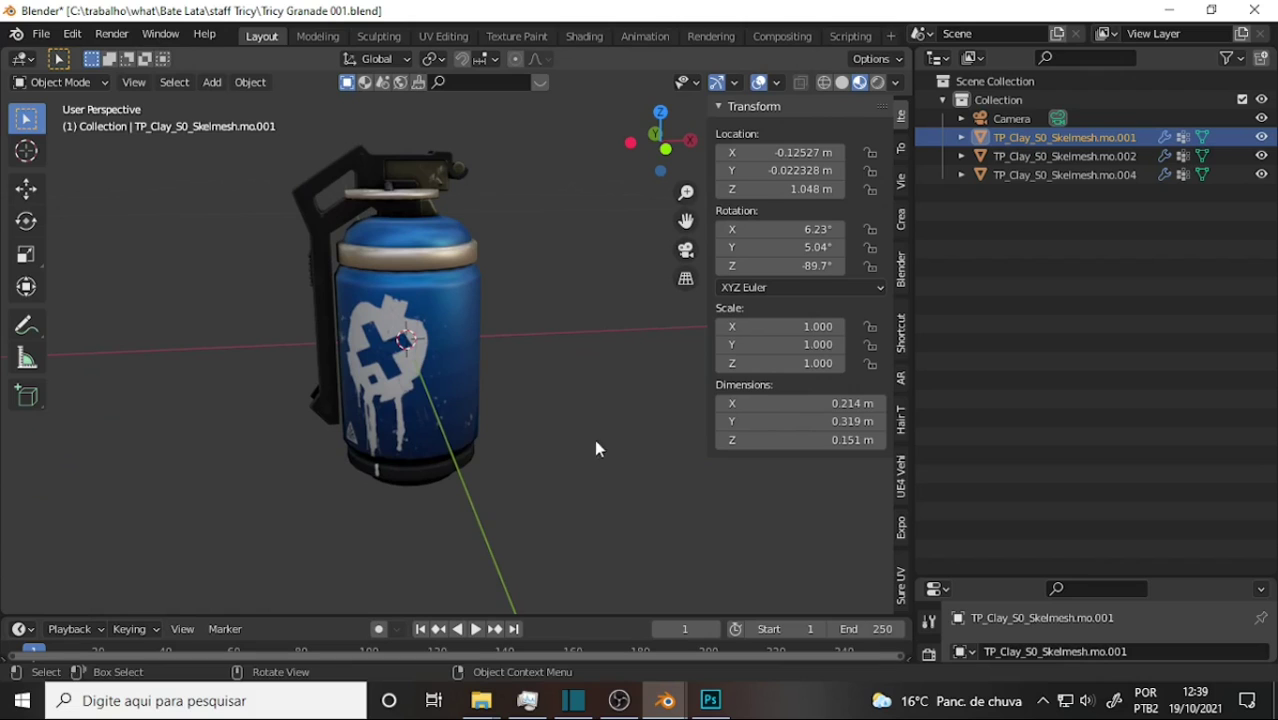
middle_drag(631, 266, 657, 230)
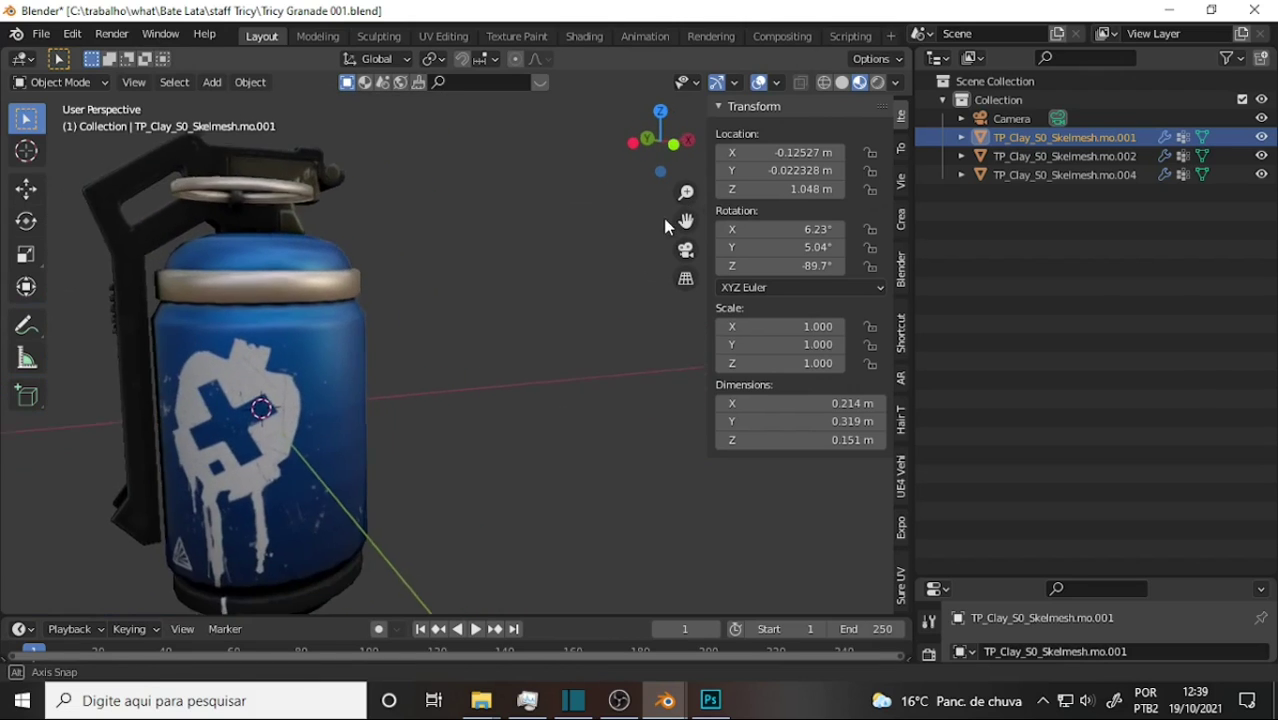
drag(686, 220, 790, 178)
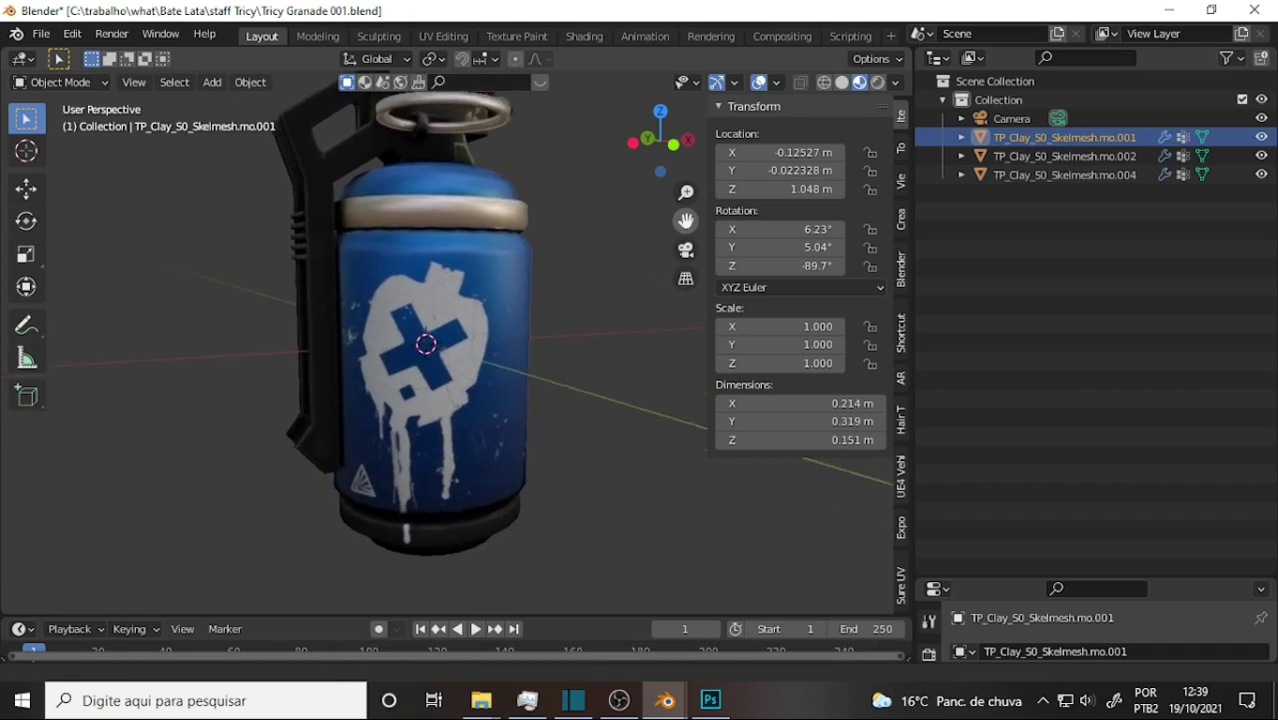
mouse_move(642, 234)
middle_down()
mouse_move(589, 263)
mouse_move(601, 234)
middle_up()
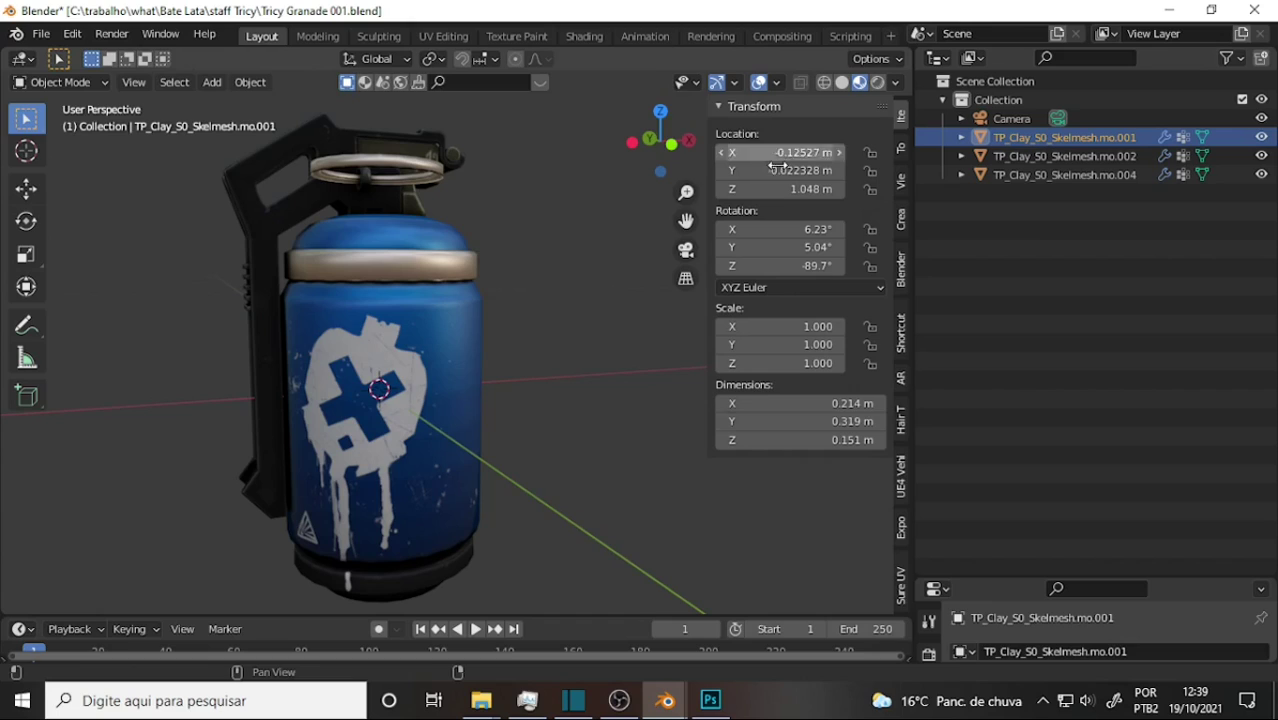
click(385, 340)
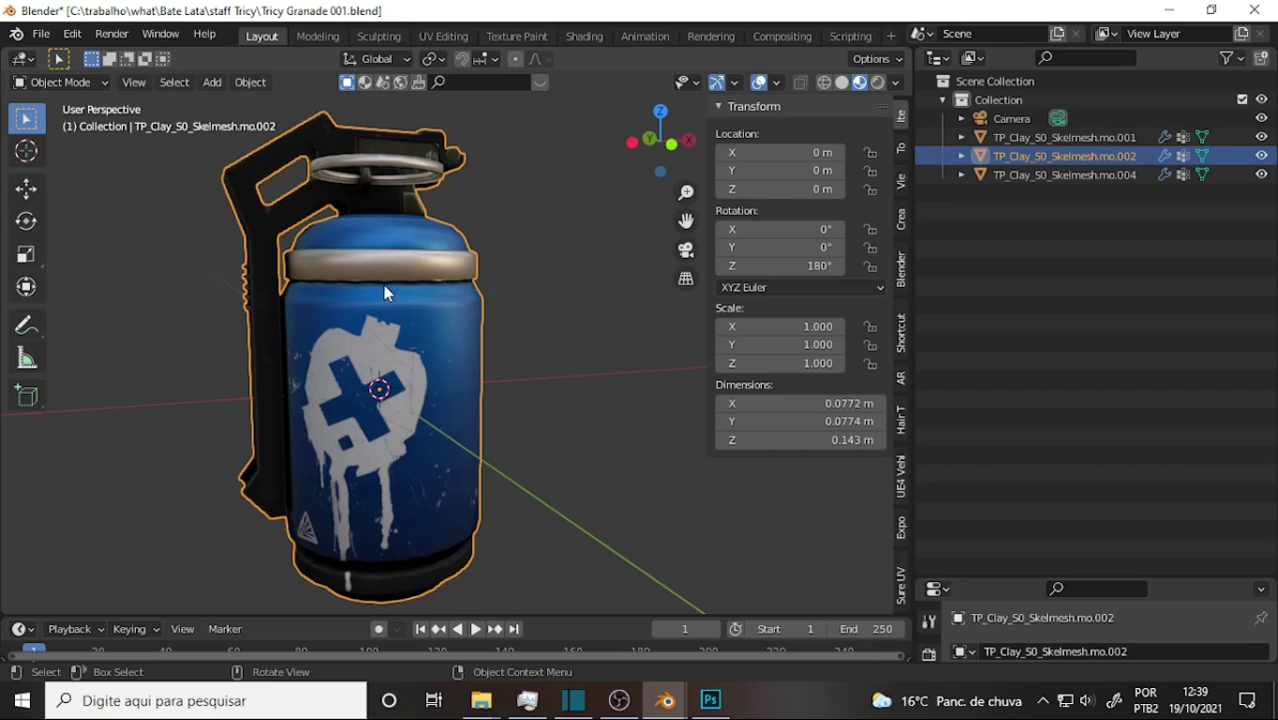
click(70, 82)
click(78, 122)
middle_drag(635, 269, 642, 266)
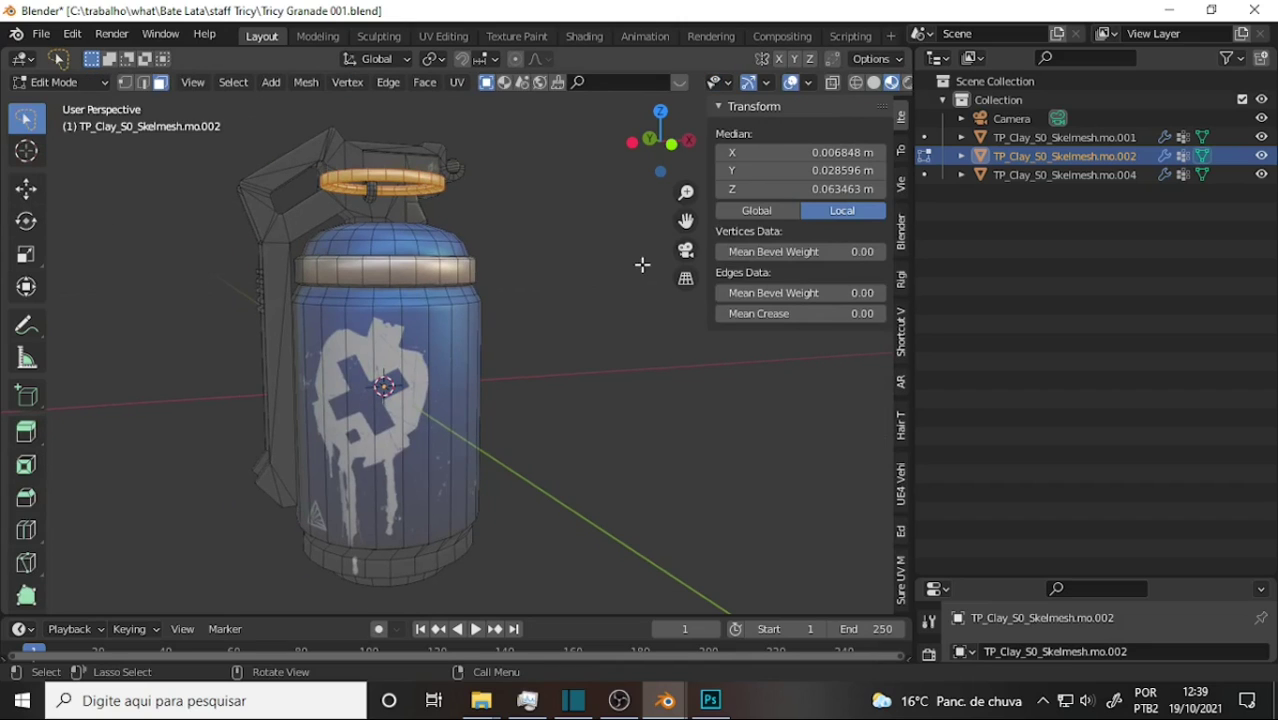
click(833, 83)
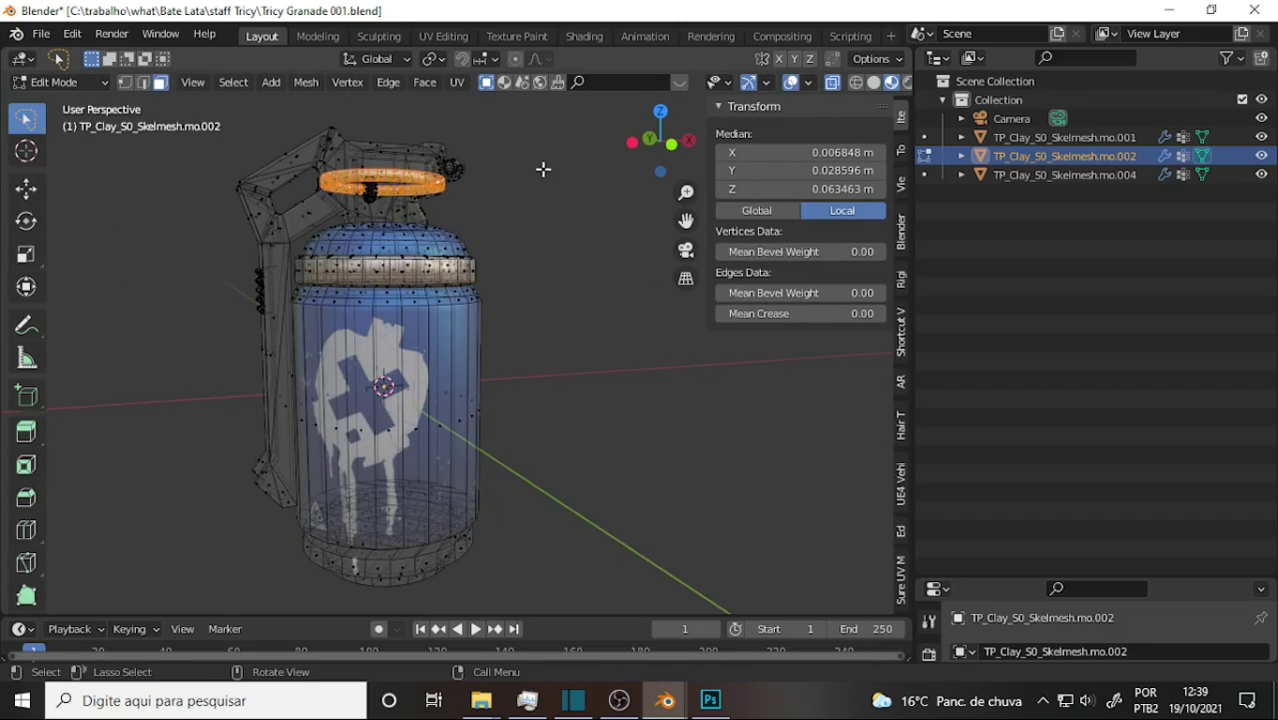
mouse_move(508, 129)
mouse_down()
mouse_move(420, 607)
mouse_move(553, 348)
mouse_move(560, 303)
mouse_up()
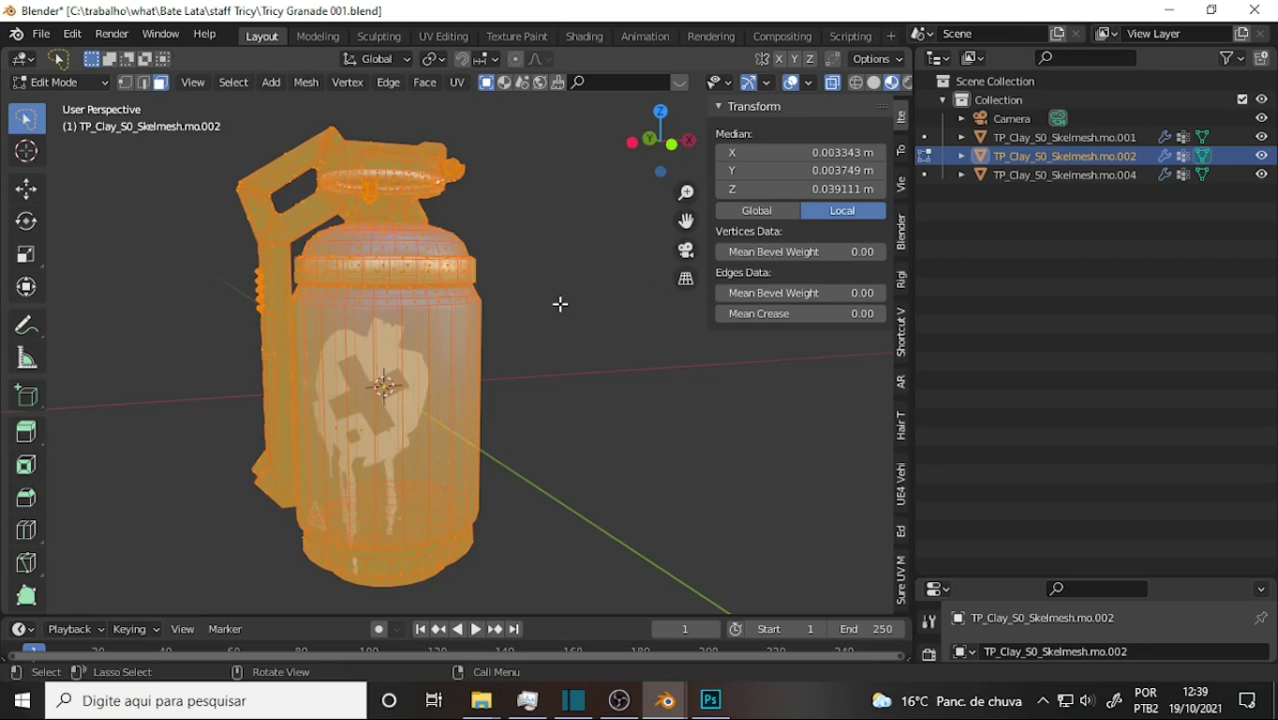
mouse_move(563, 305)
middle_down()
mouse_move(437, 326)
mouse_move(650, 299)
mouse_move(528, 312)
middle_up()
scroll(528, 312, down, 2)
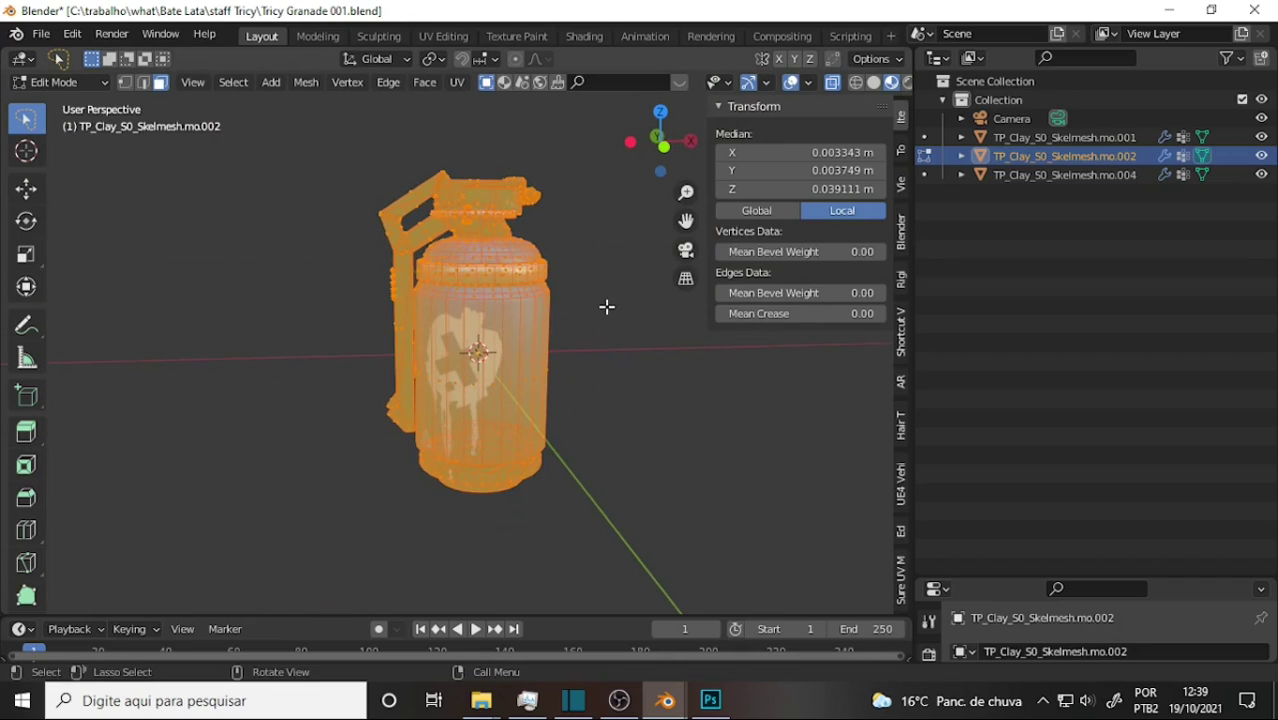
mouse_move(606, 307)
middle_down()
mouse_move(551, 305)
mouse_move(630, 308)
middle_up()
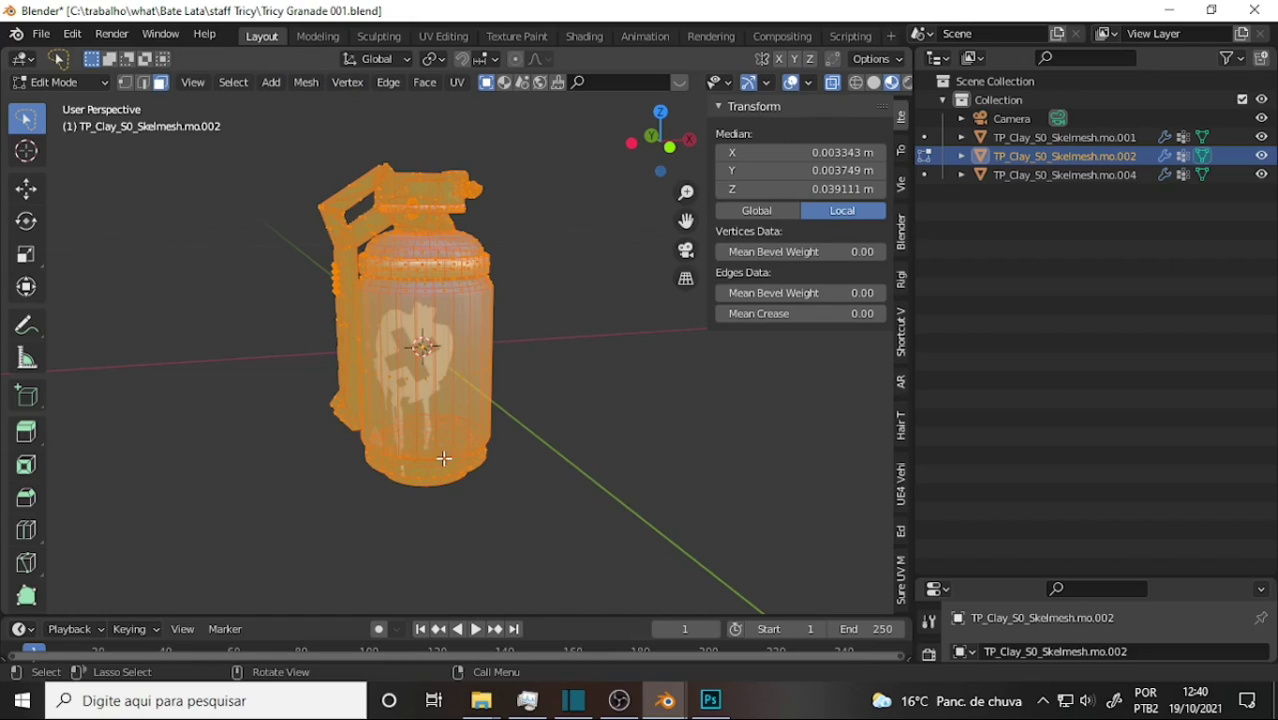
click(307, 84)
mouse_move(336, 491)
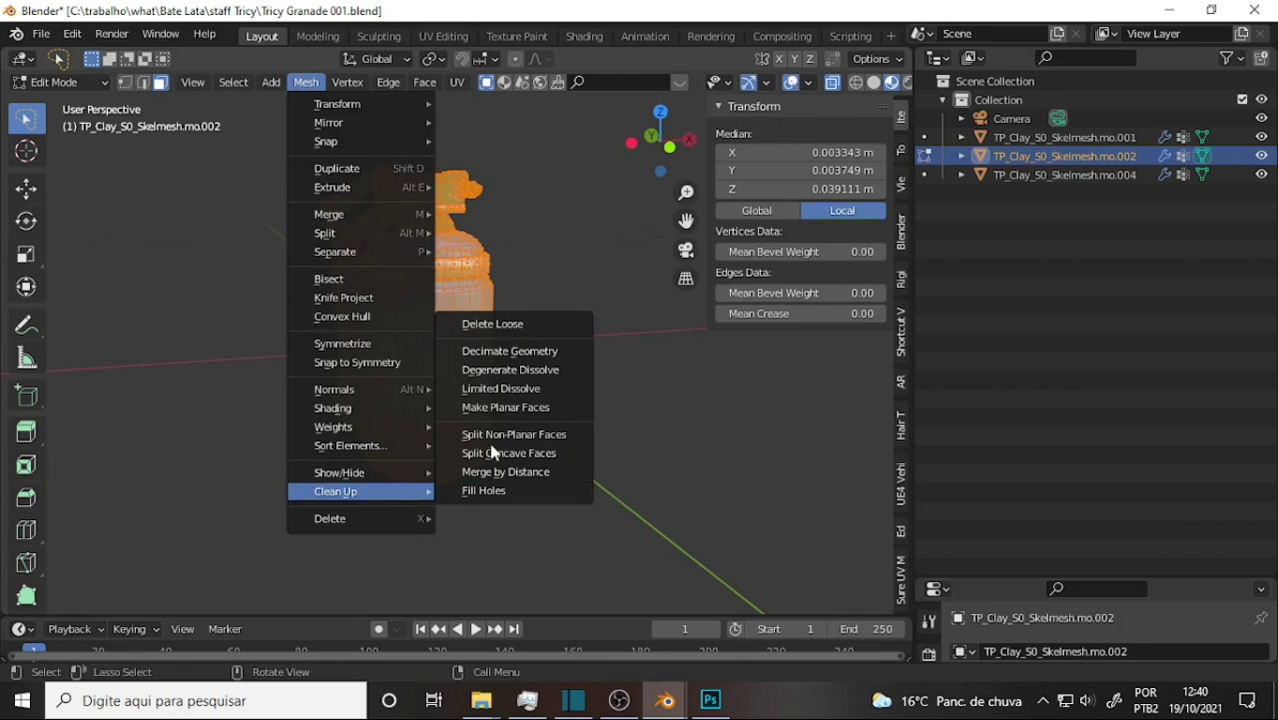
click(561, 194)
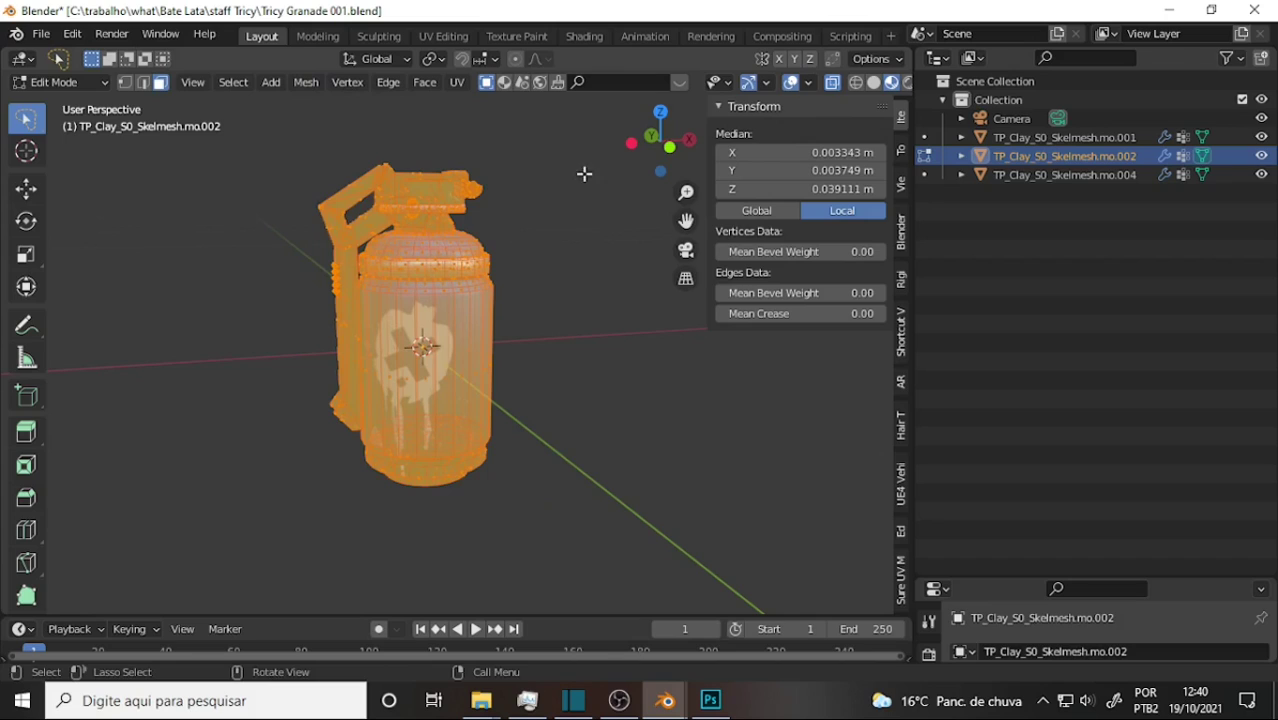
click(90, 82)
click(55, 102)
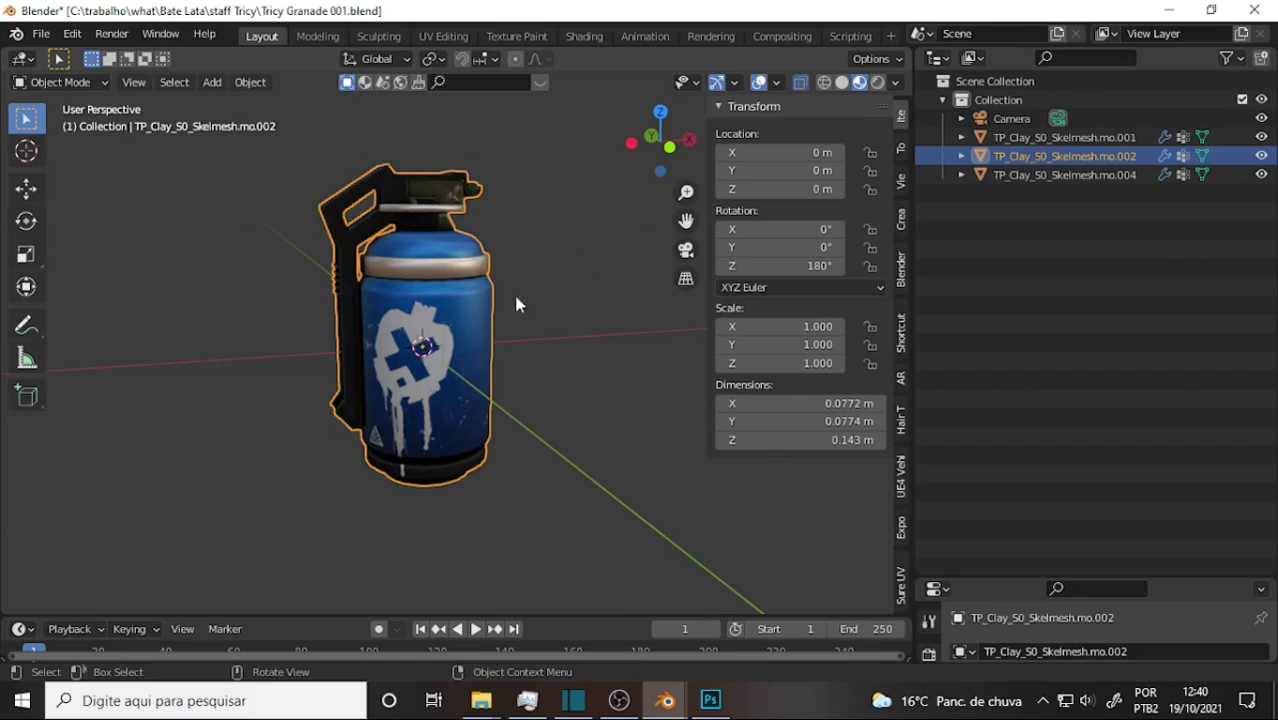
- Re-enter Edit Mode, select the whole linked can body, and turn X-ray off
click(55, 82)
click(55, 121)
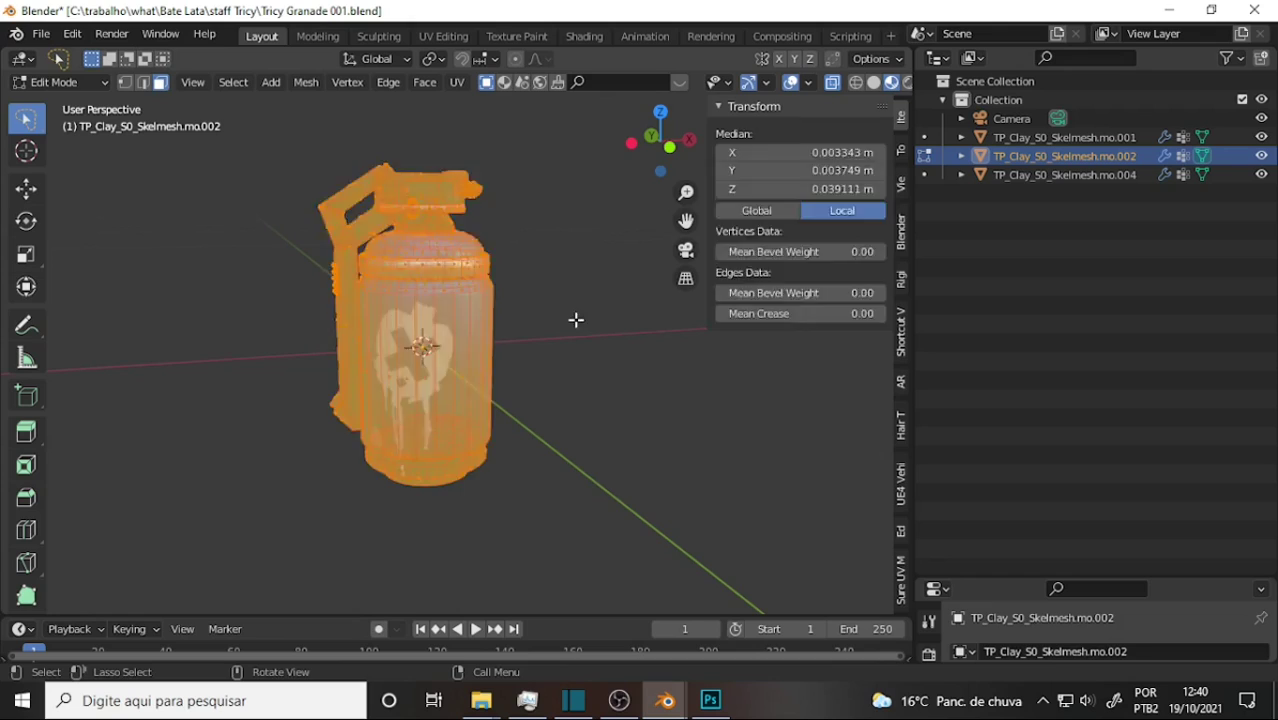
click(568, 320)
click(458, 336)
key(ctrl+l)
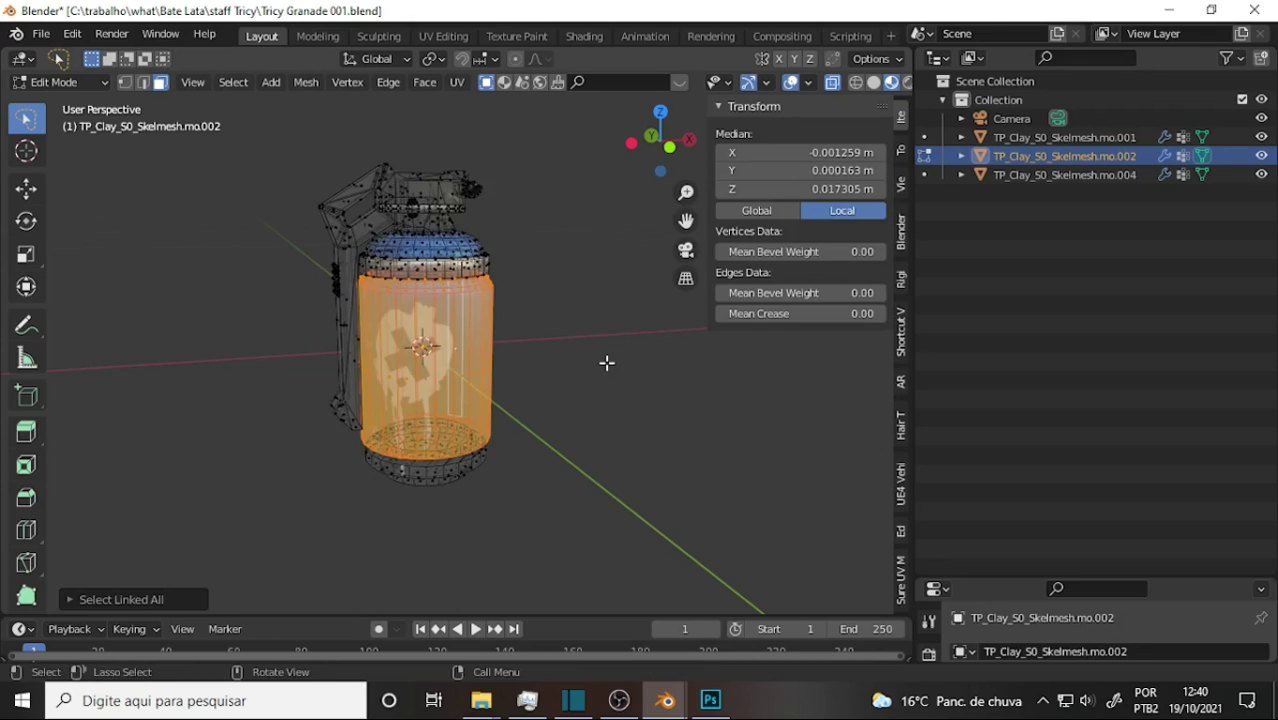
click(831, 85)
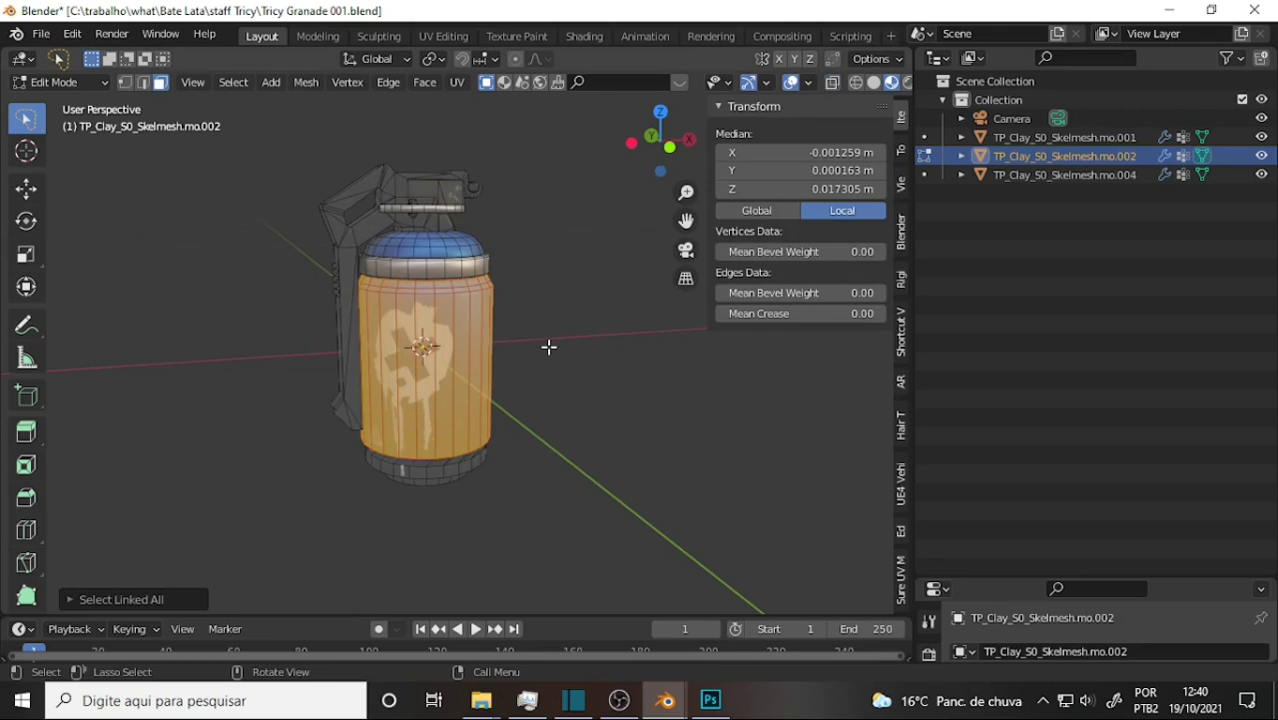
- Select the linked band near the top and bring the ring into view
click(449, 270)
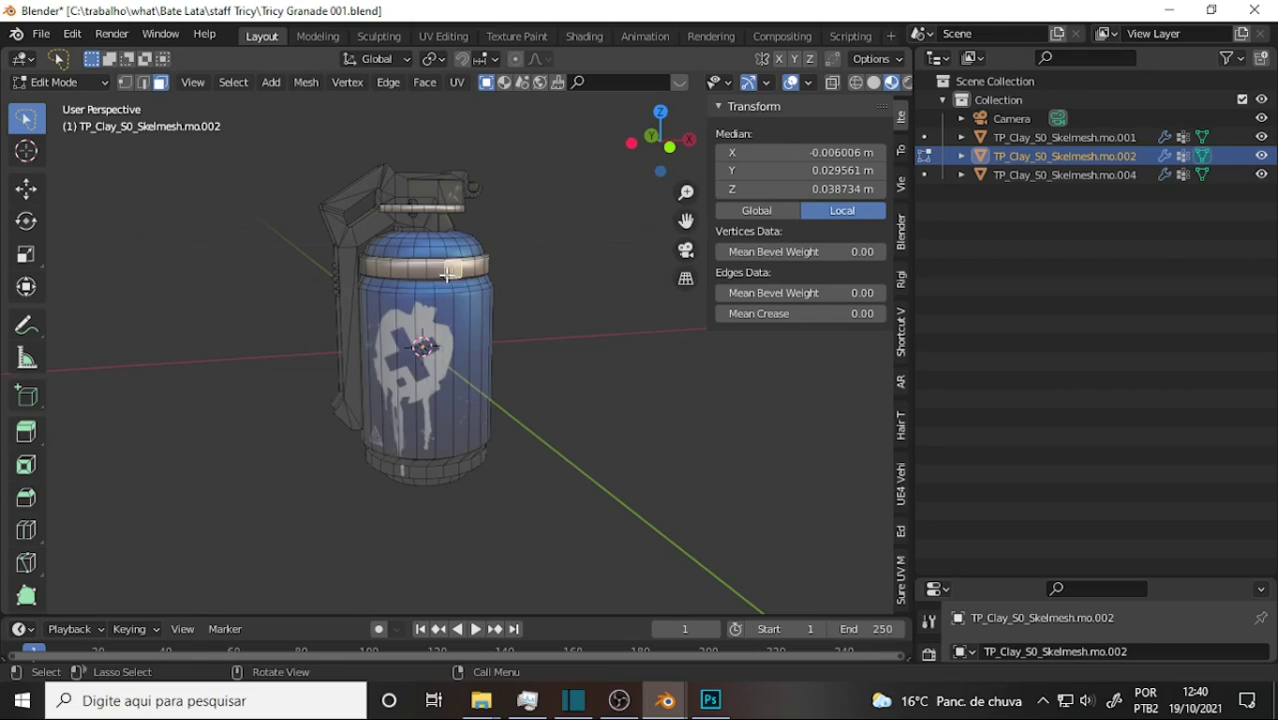
key(ctrl+l)
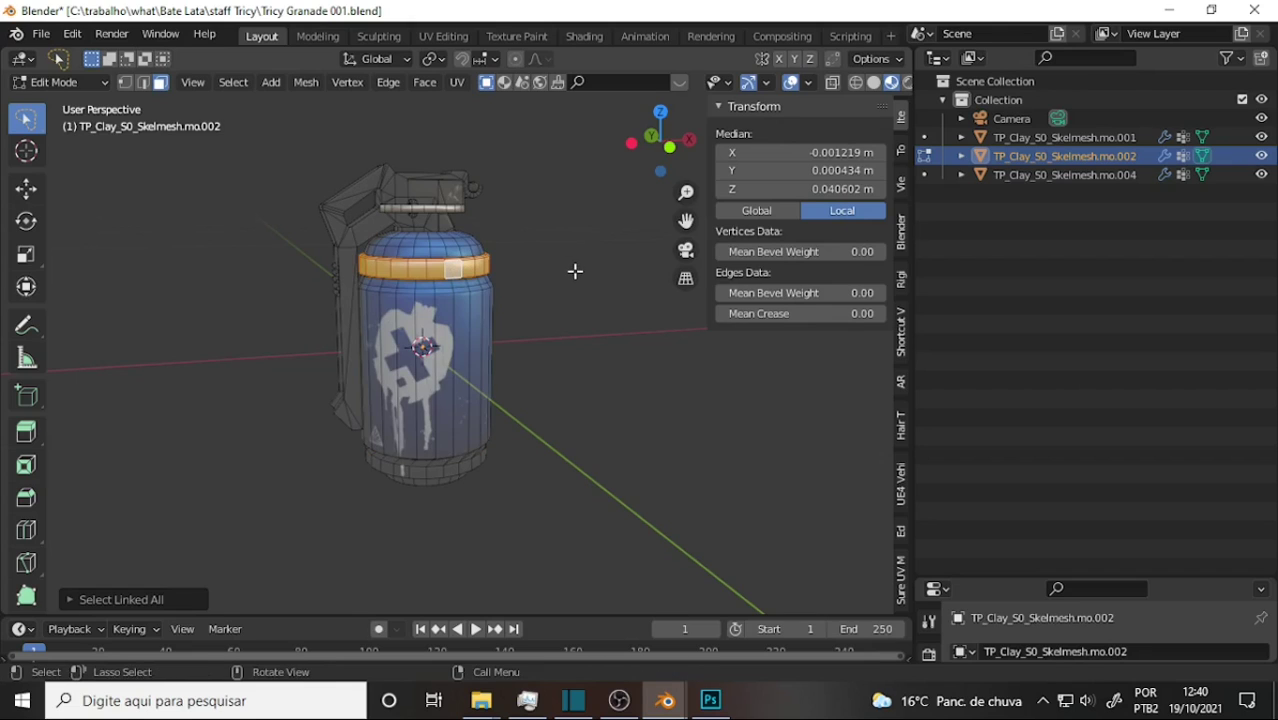
middle_drag(573, 270, 556, 194)
scroll(571, 277, up, 3)
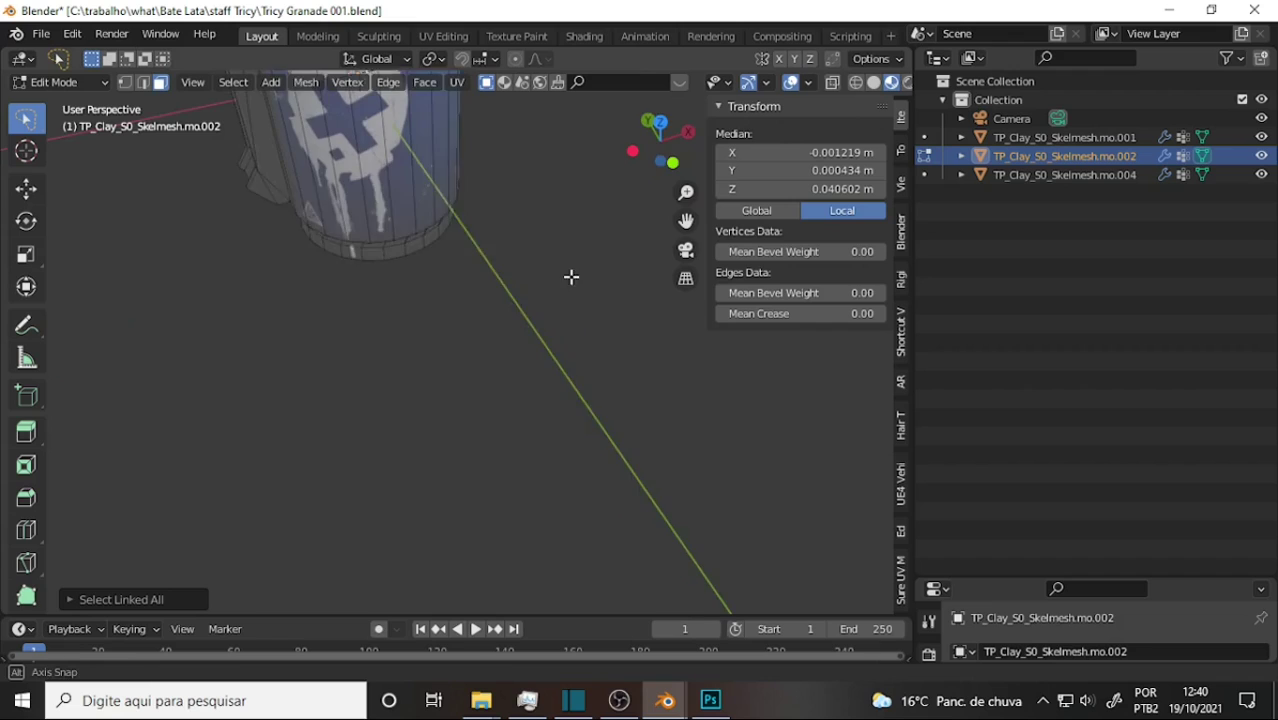
scroll(593, 222, down, 1)
drag(686, 220, 686, 335)
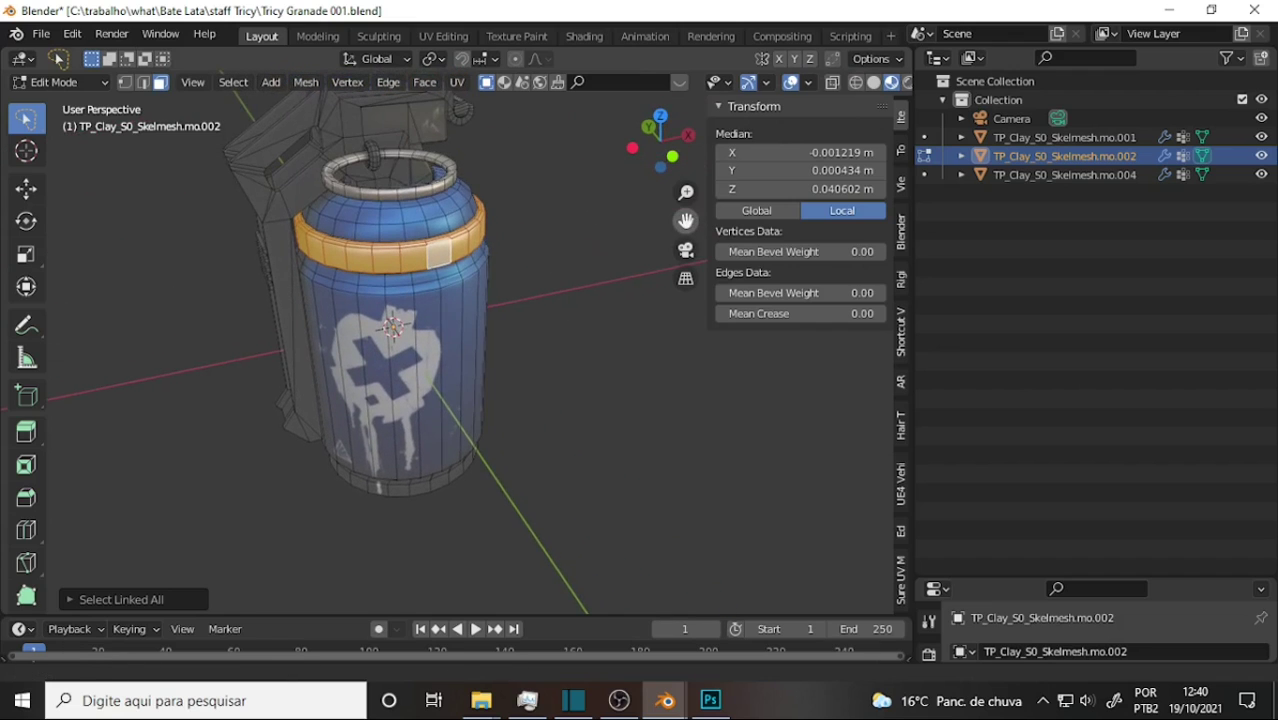
- Select the linked pull ring, then the linked top cap
click(441, 170)
key(ctrl+l)
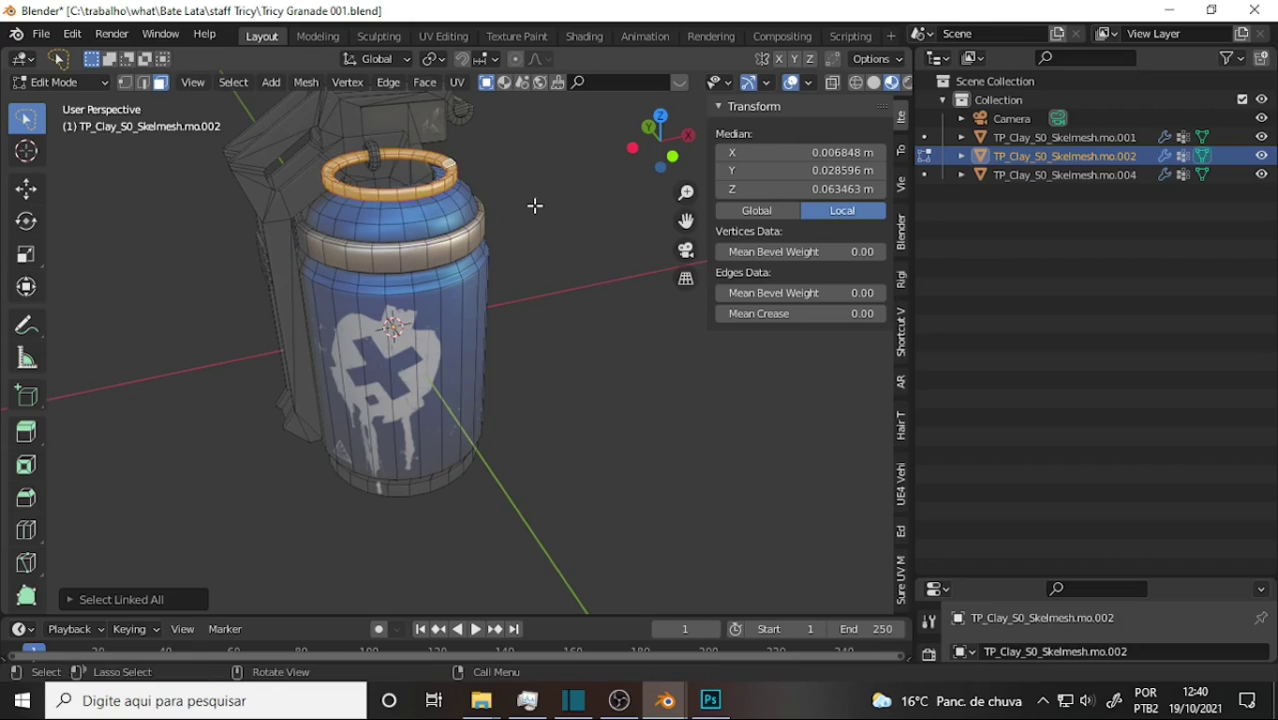
middle_drag(534, 203, 528, 206)
click(443, 223)
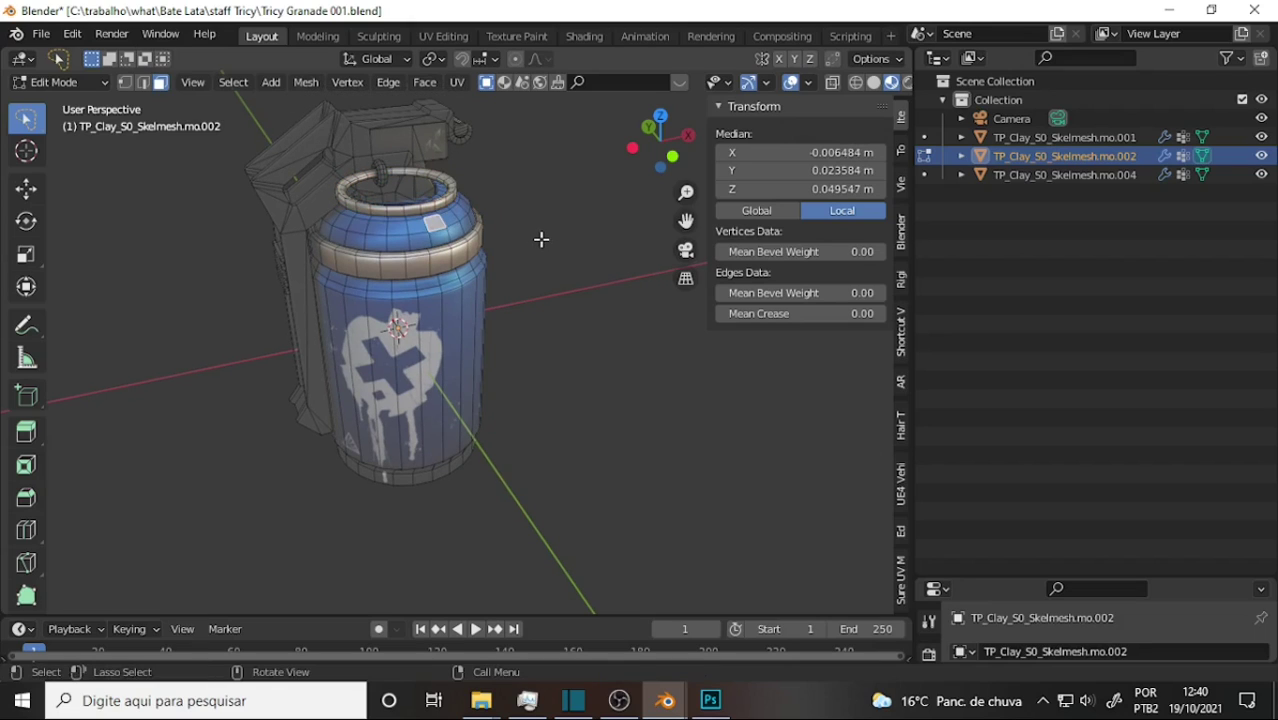
key(ctrl+l)
- Orbit around the grenade's ring and underside, then snap to the front view (Numpad 1)
mouse_move(596, 196)
middle_down()
mouse_move(579, 80)
mouse_move(562, 143)
middle_up()
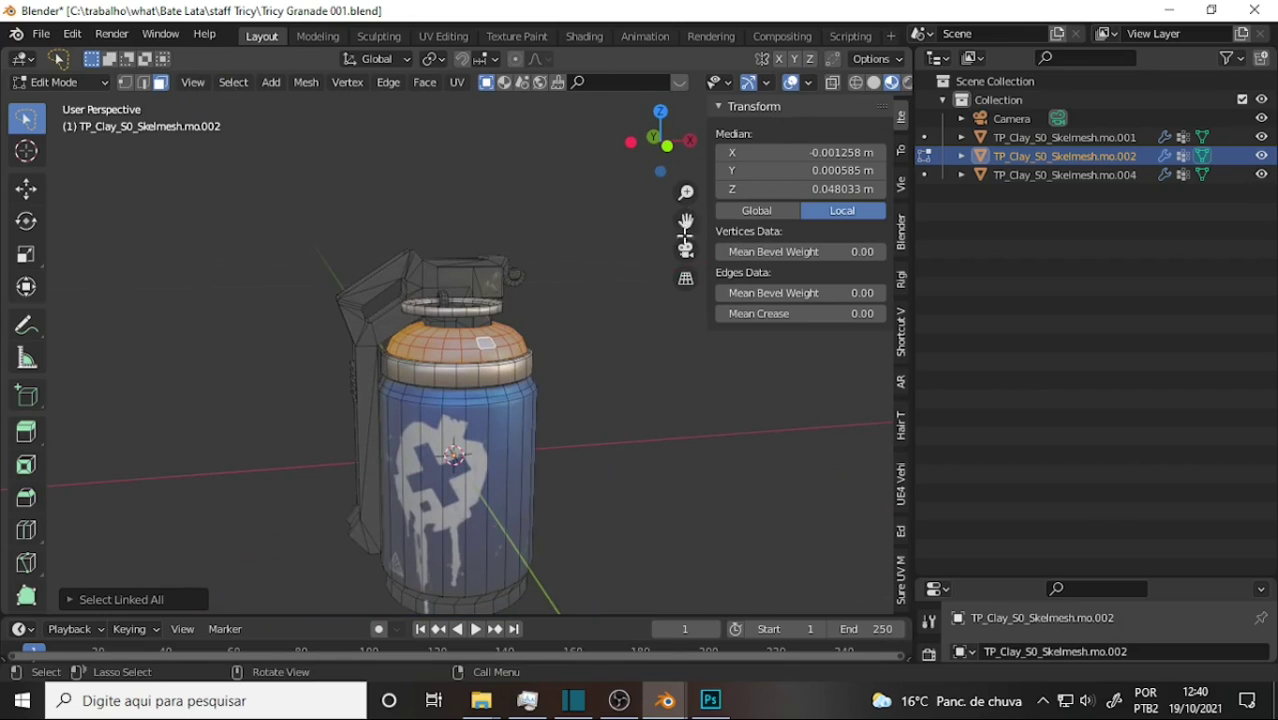
drag(686, 220, 686, 80)
middle_drag(513, 310, 522, 191)
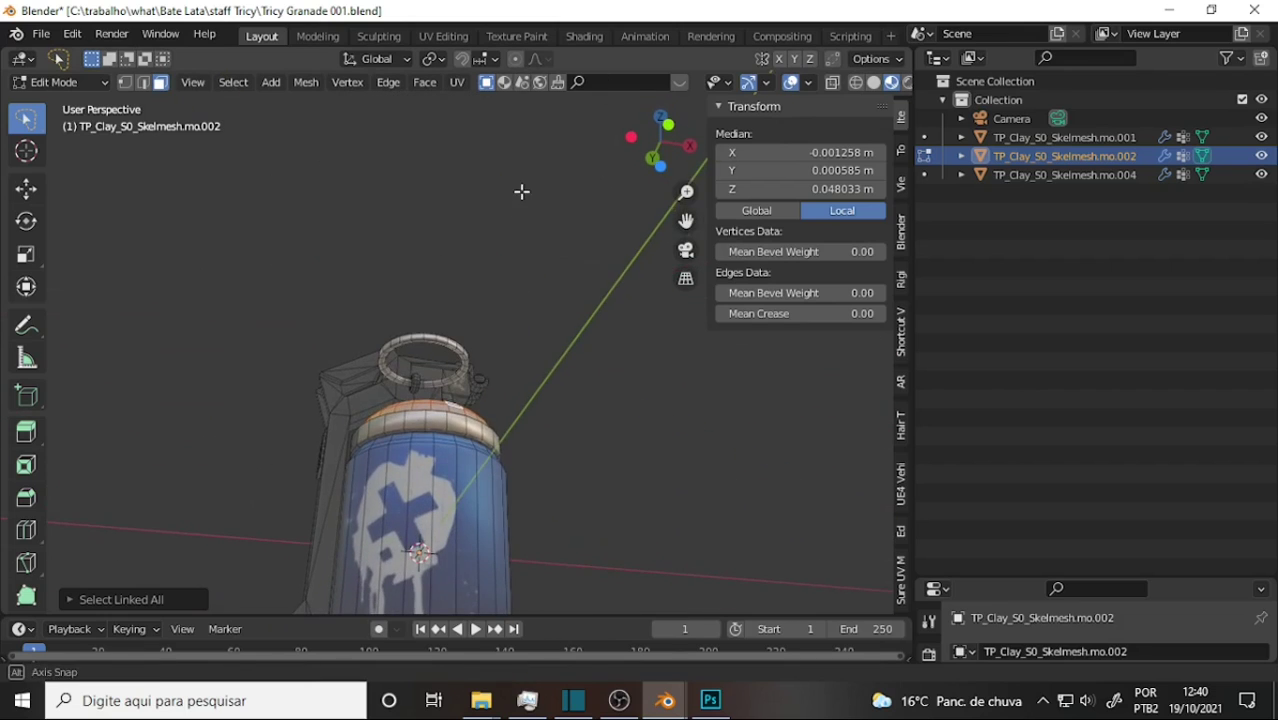
middle_drag(650, 322, 647, 319)
scroll(647, 319, up, 2)
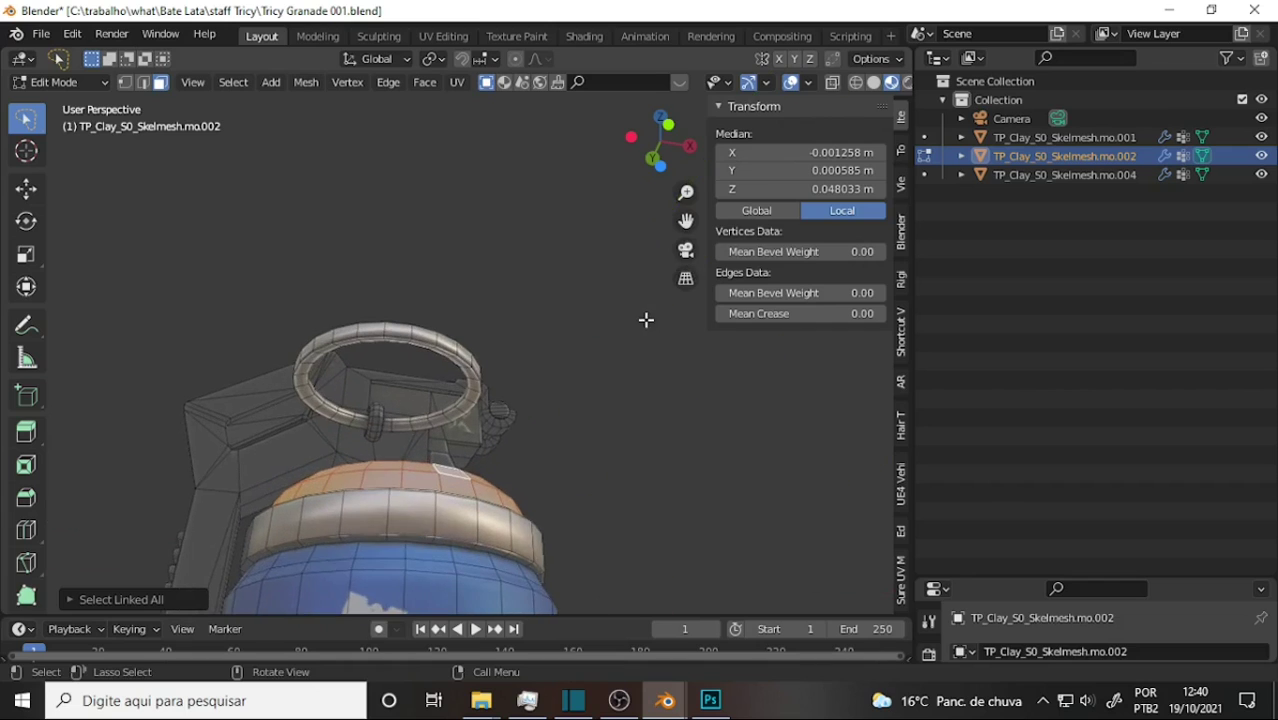
mouse_move(686, 220)
middle_down()
mouse_move(510, 279)
mouse_move(522, 285)
mouse_move(637, 199)
mouse_move(577, 480)
mouse_move(573, 465)
middle_up()
scroll(522, 285, down, 3)
scroll(522, 274, up, 3)
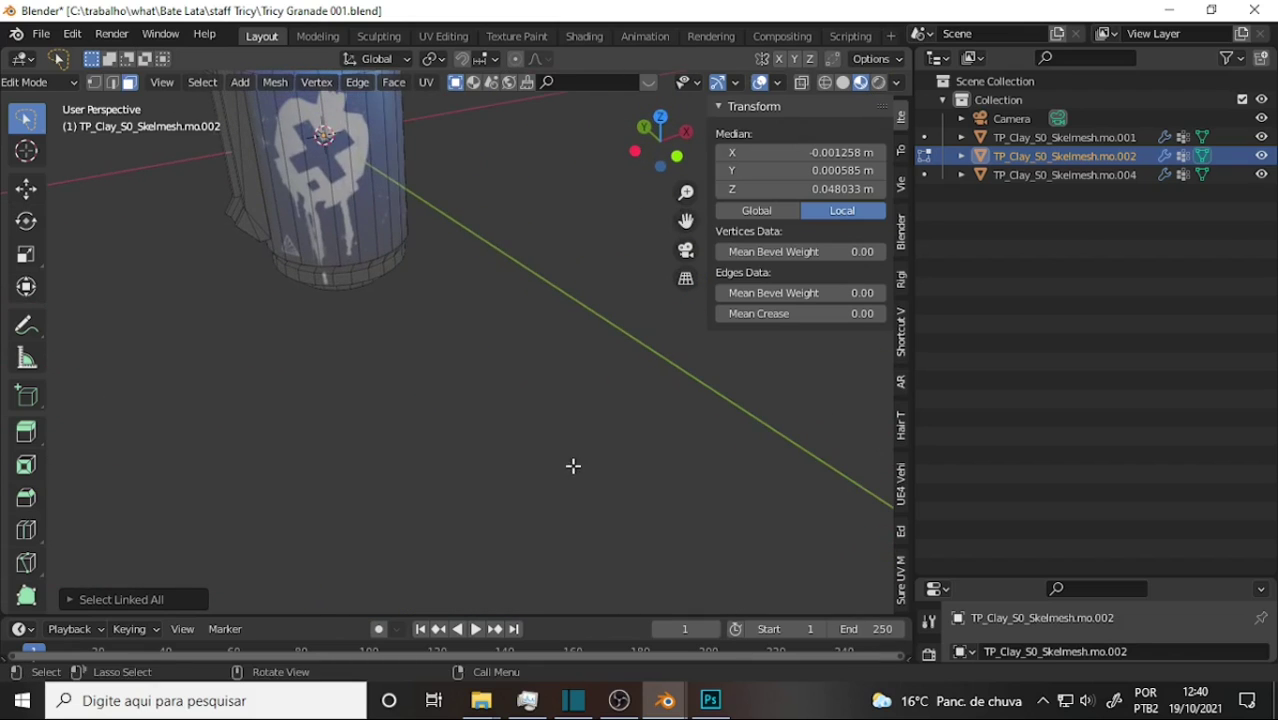
drag(687, 221, 471, 253)
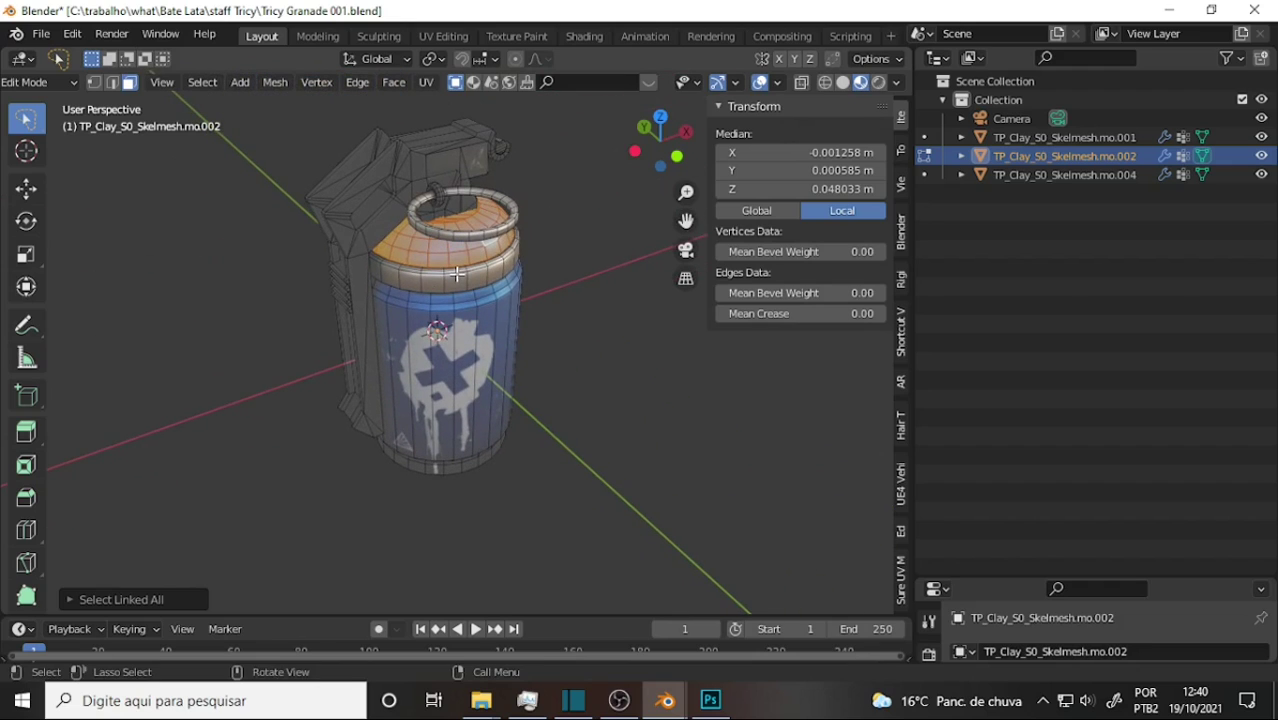
scroll(608, 234, up, 1)
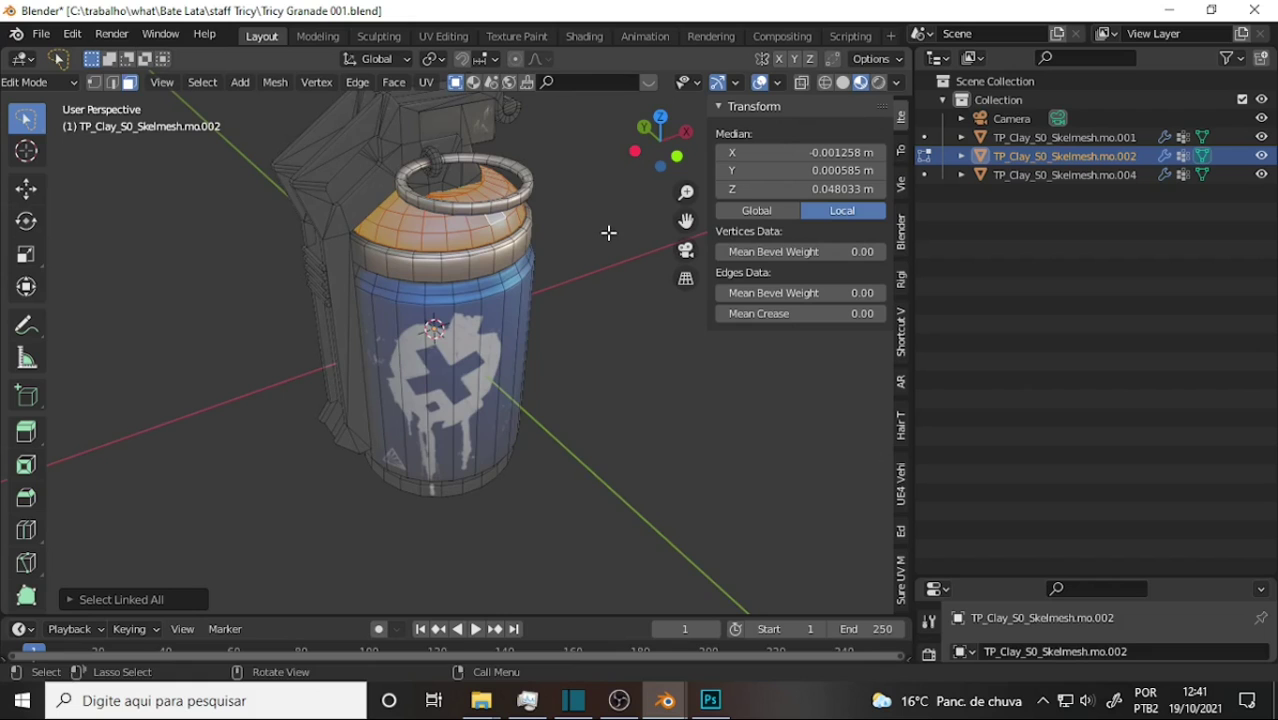
mouse_move(512, 247)
middle_down()
mouse_move(8, 242)
mouse_move(491, 197)
middle_up()
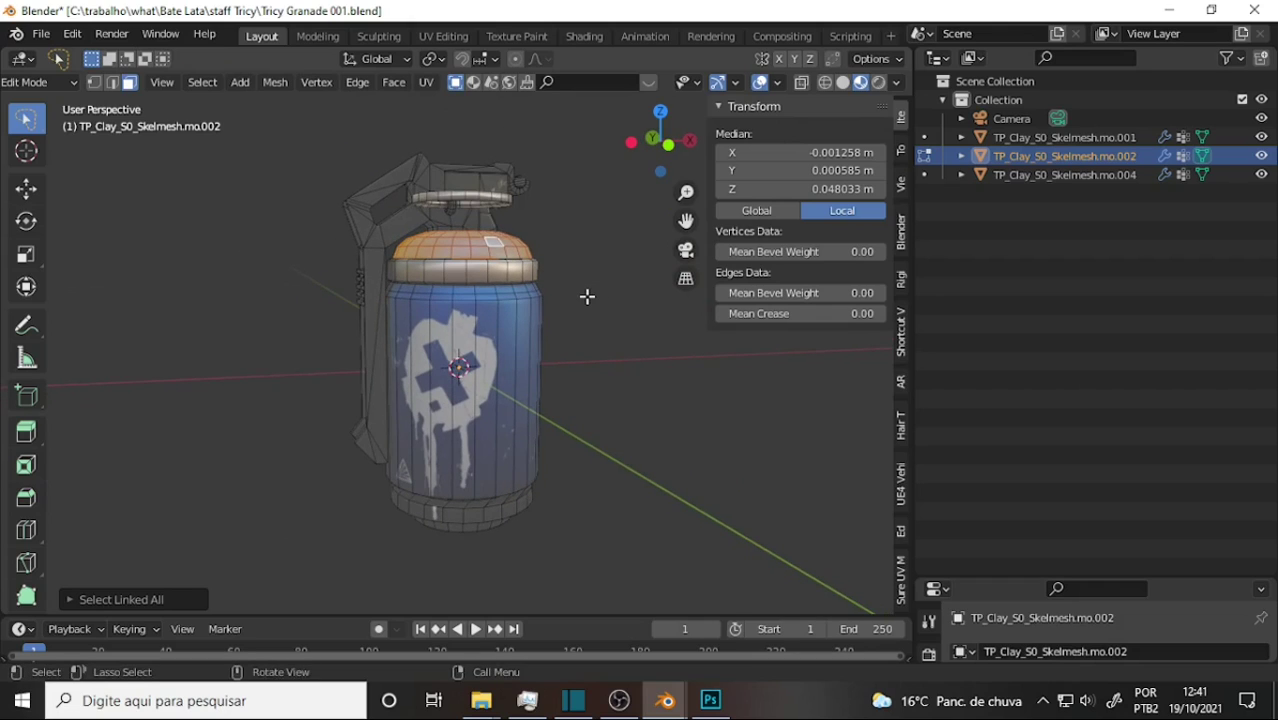
key(KP_1)
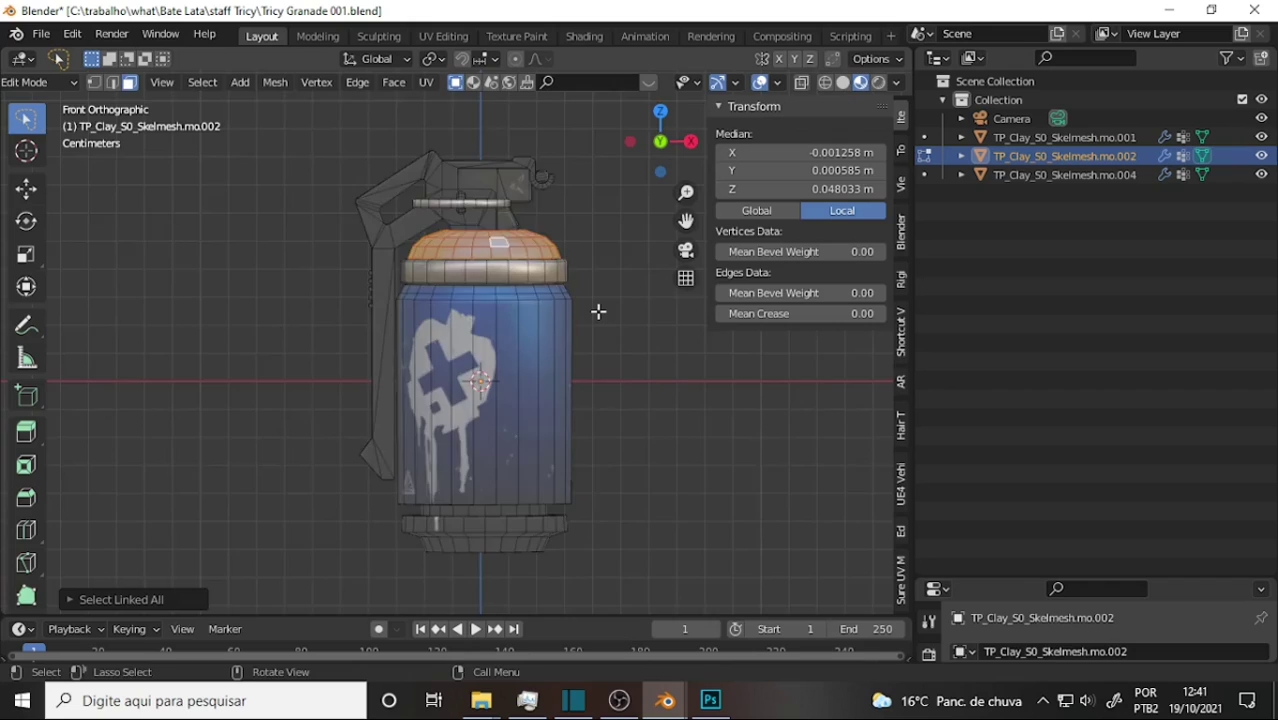
- Select the linked grenade body, then switch from Edit Mode back to Object Mode
scroll(599, 310, down, 5)
scroll(598, 313, up, 3)
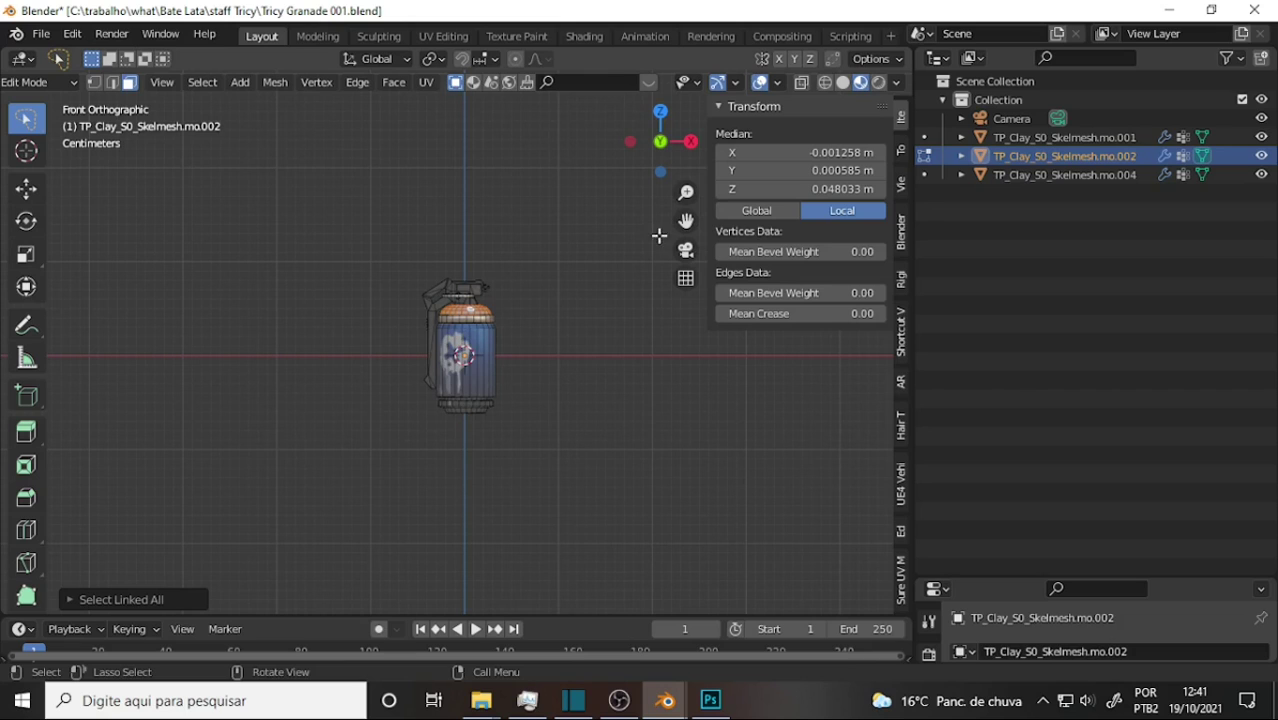
mouse_move(686, 220)
mouse_down()
mouse_move(684, 232)
mouse_move(690, 140)
mouse_up()
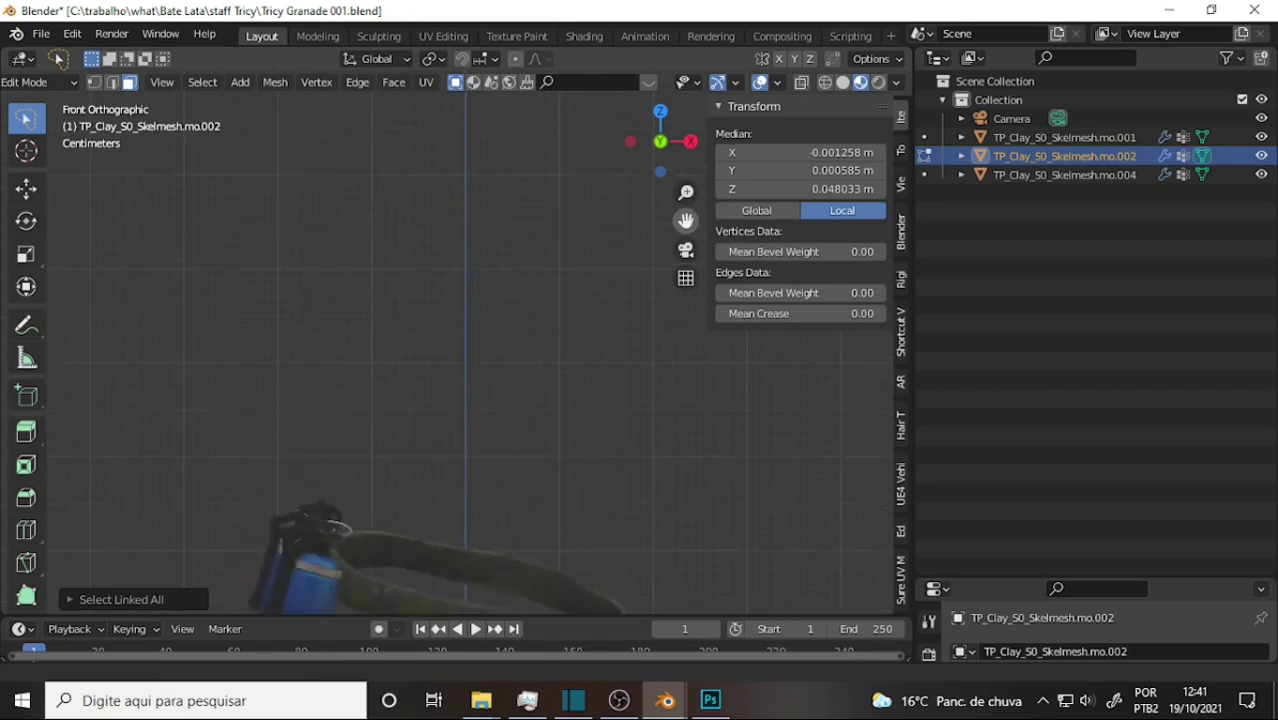
drag(686, 220, 495, 307)
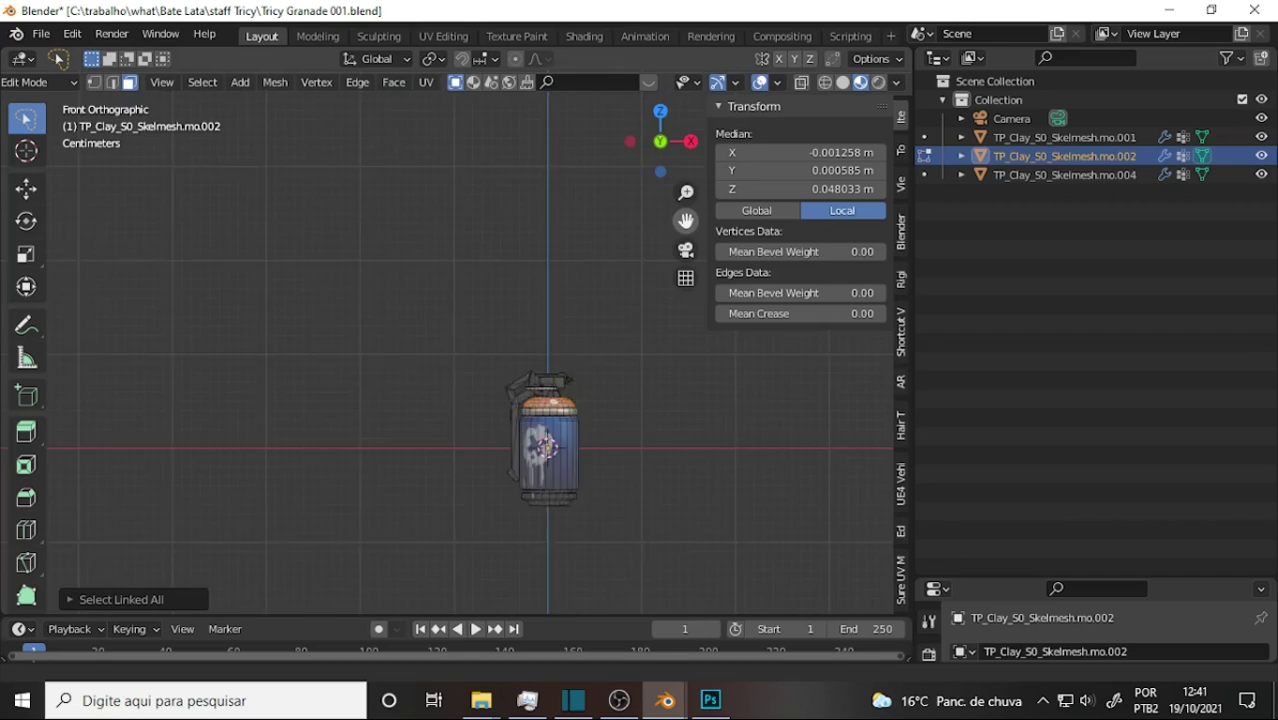
click(472, 410)
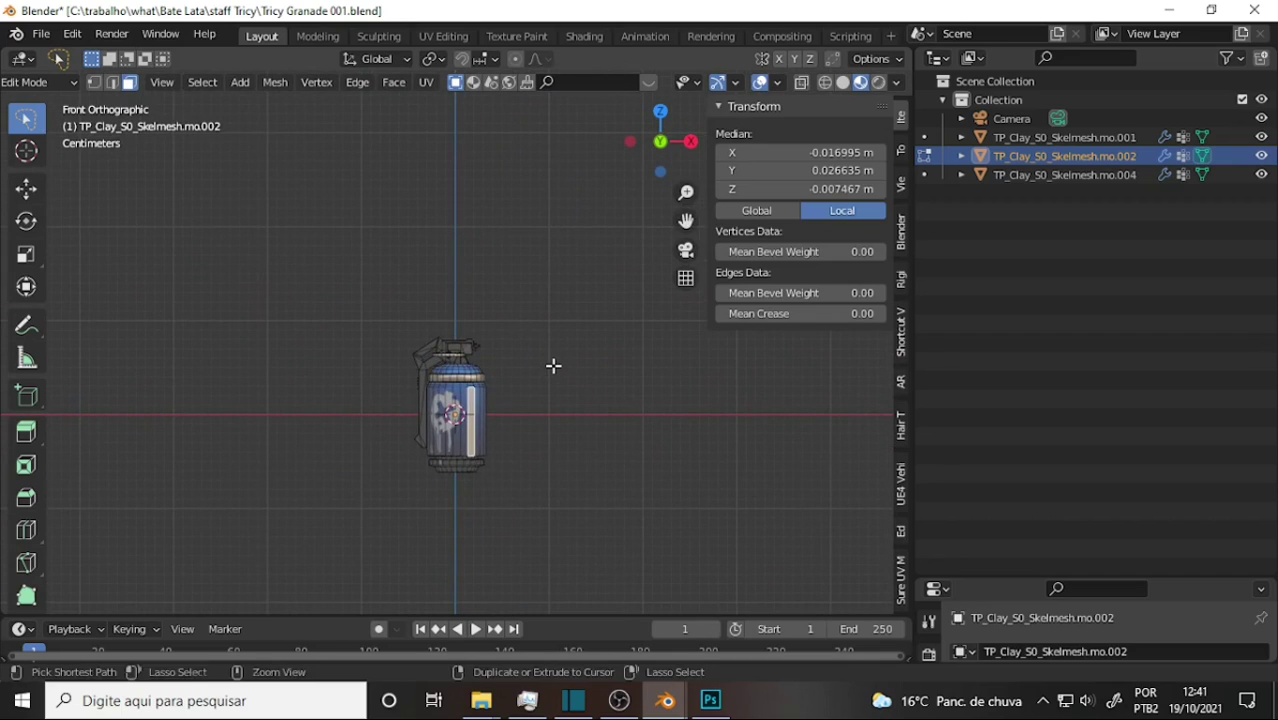
key(ctrl+l)
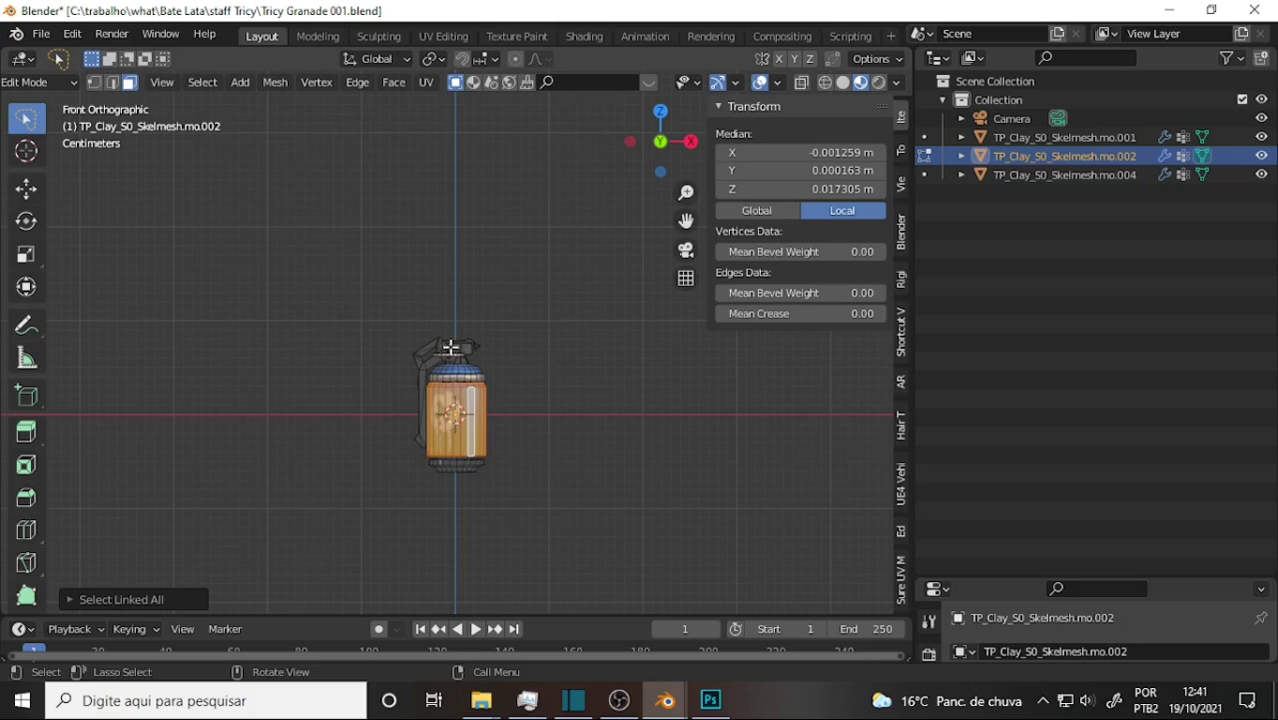
click(45, 82)
click(58, 104)
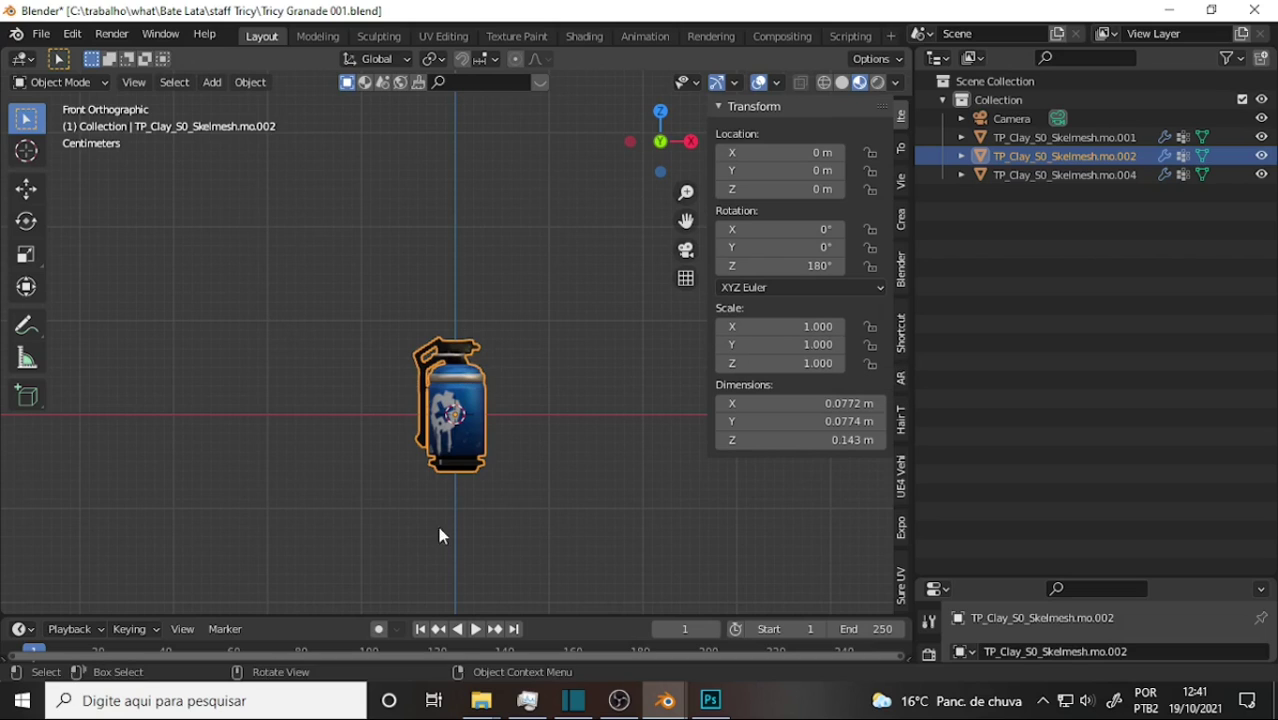
- Frame the grenade in perspective and switch to the Shading workspace
mouse_move(286, 317)
middle_down()
mouse_move(733, 328)
mouse_move(268, 328)
middle_up()
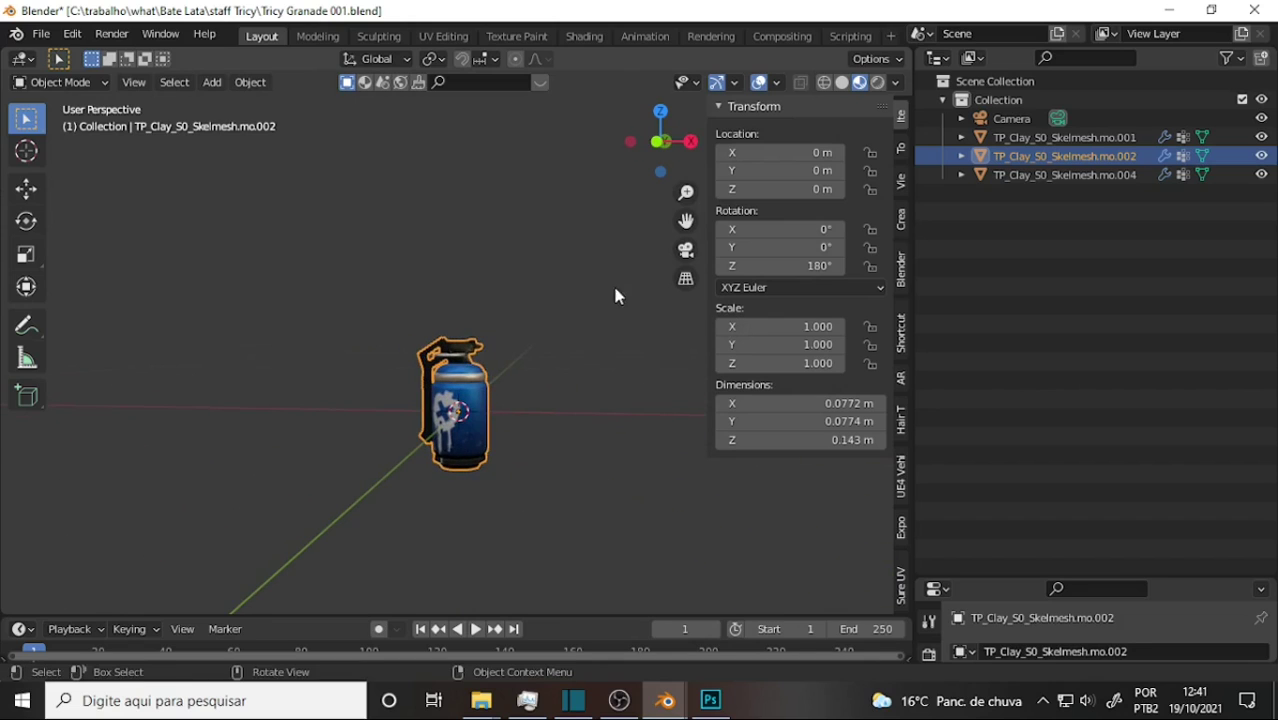
scroll(616, 279, up, 2)
drag(688, 220, 678, 82)
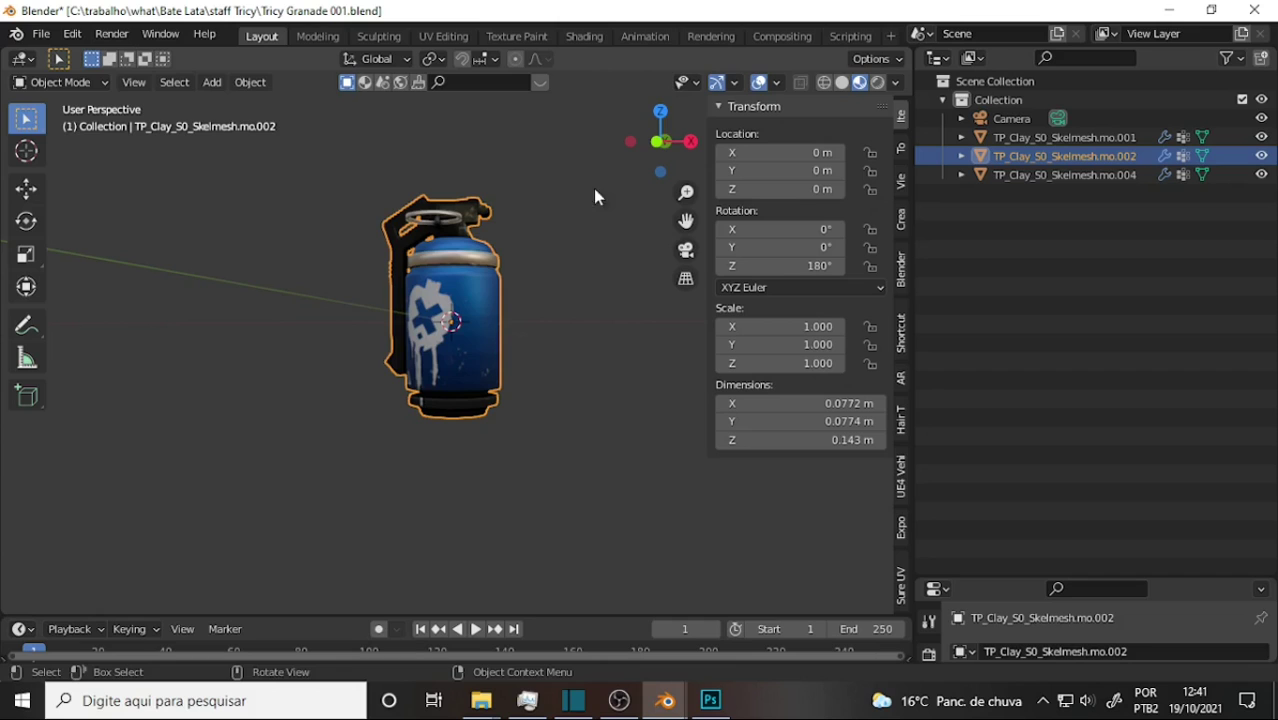
click(584, 36)
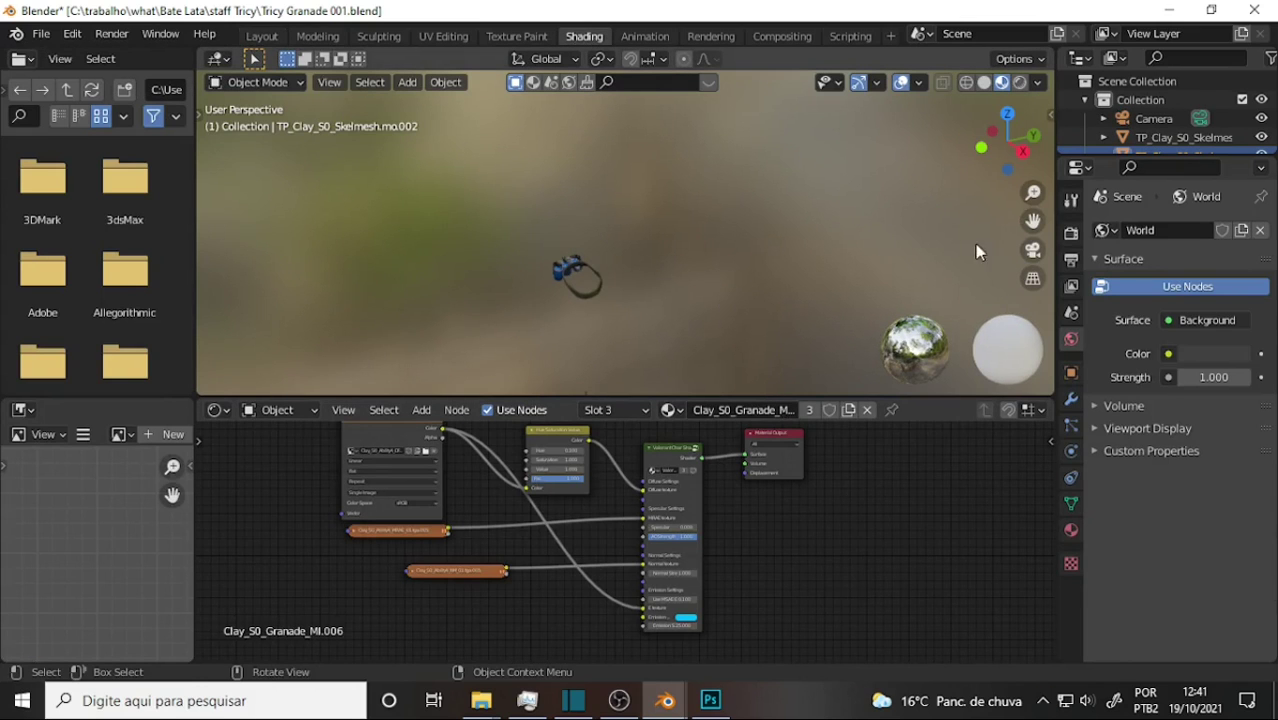
mouse_move(978, 252)
middle_down()
mouse_move(868, 252)
mouse_move(853, 237)
mouse_move(709, 208)
mouse_move(787, 170)
mouse_move(762, 189)
middle_up()
scroll(717, 207, up, 3)
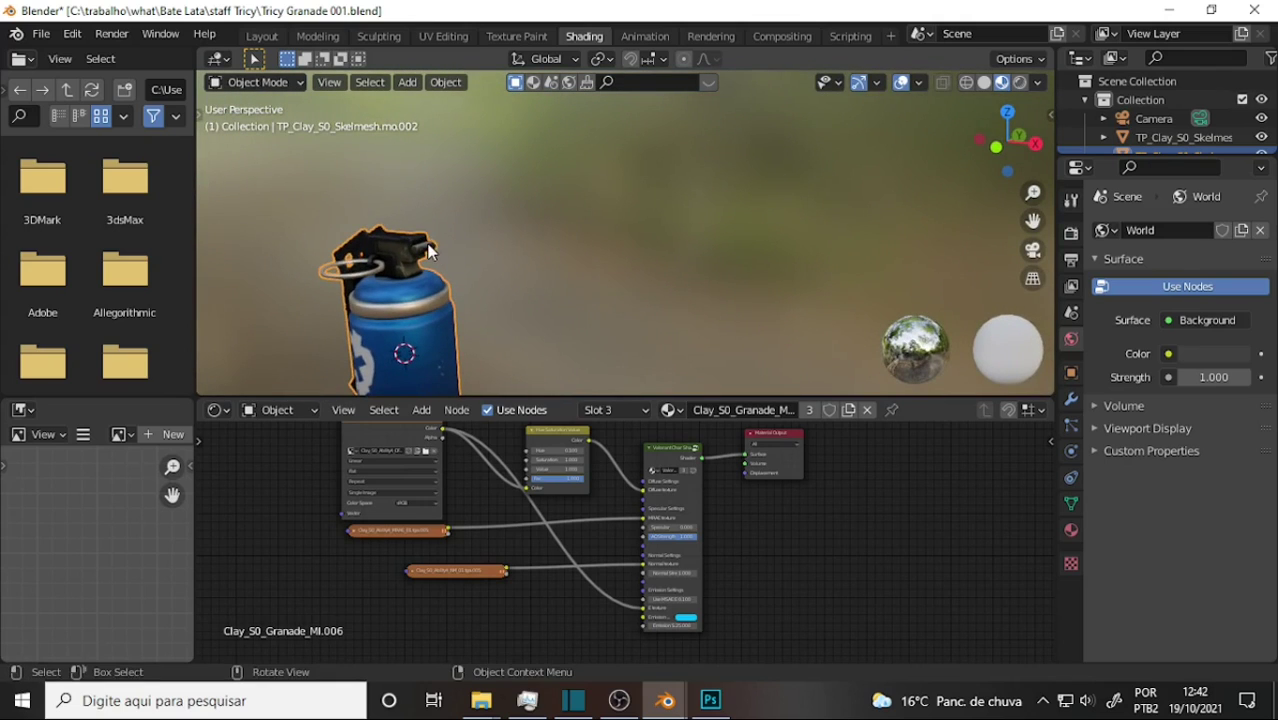
drag(1030, 214, 789, 279)
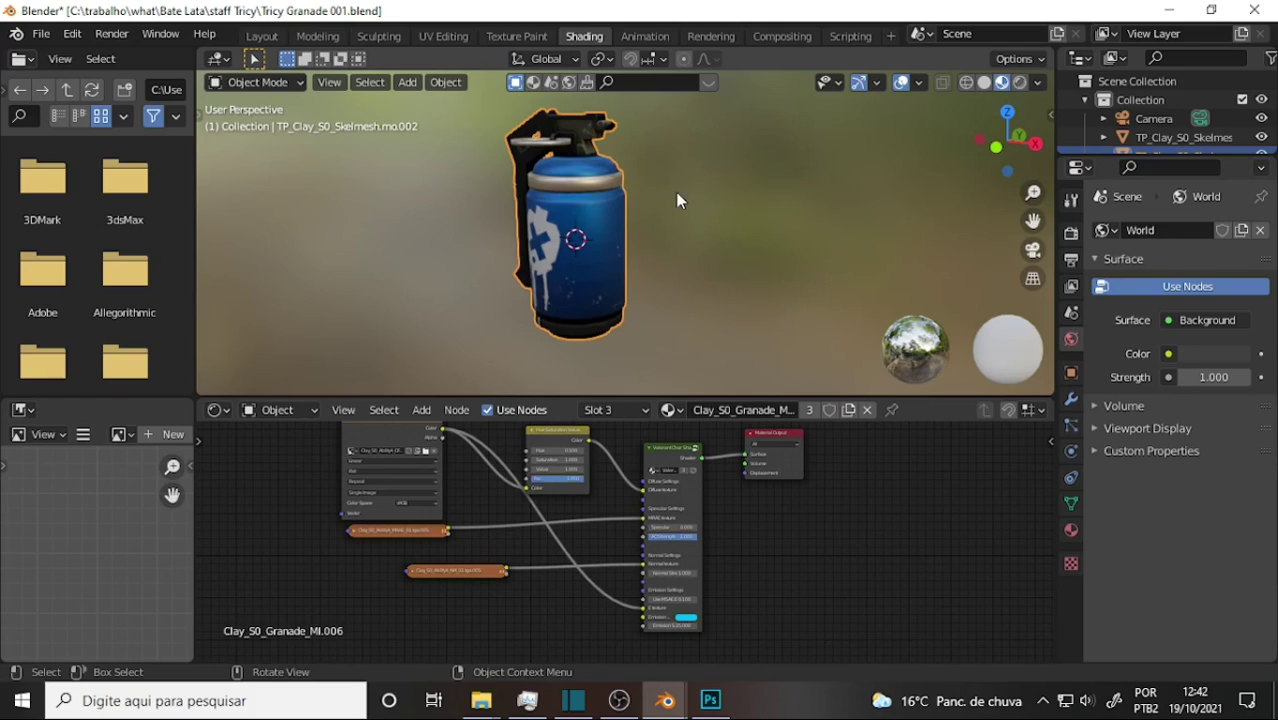
key(r)
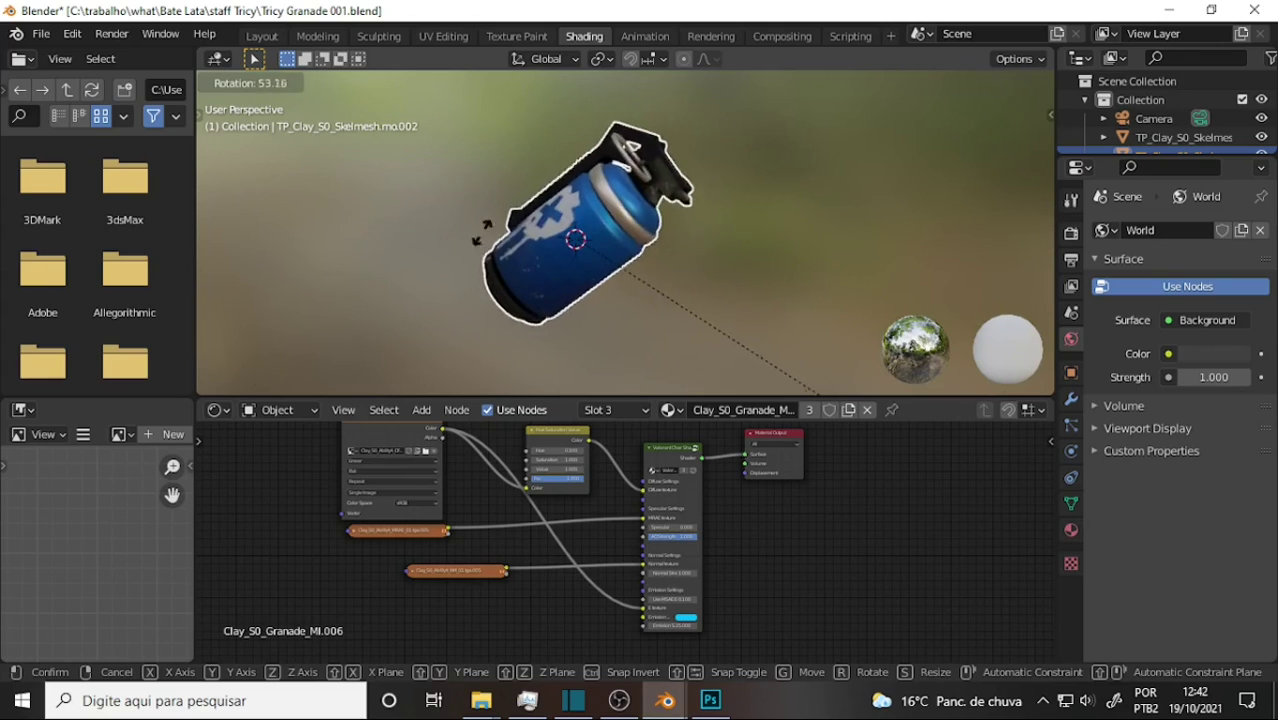
key(Escape)
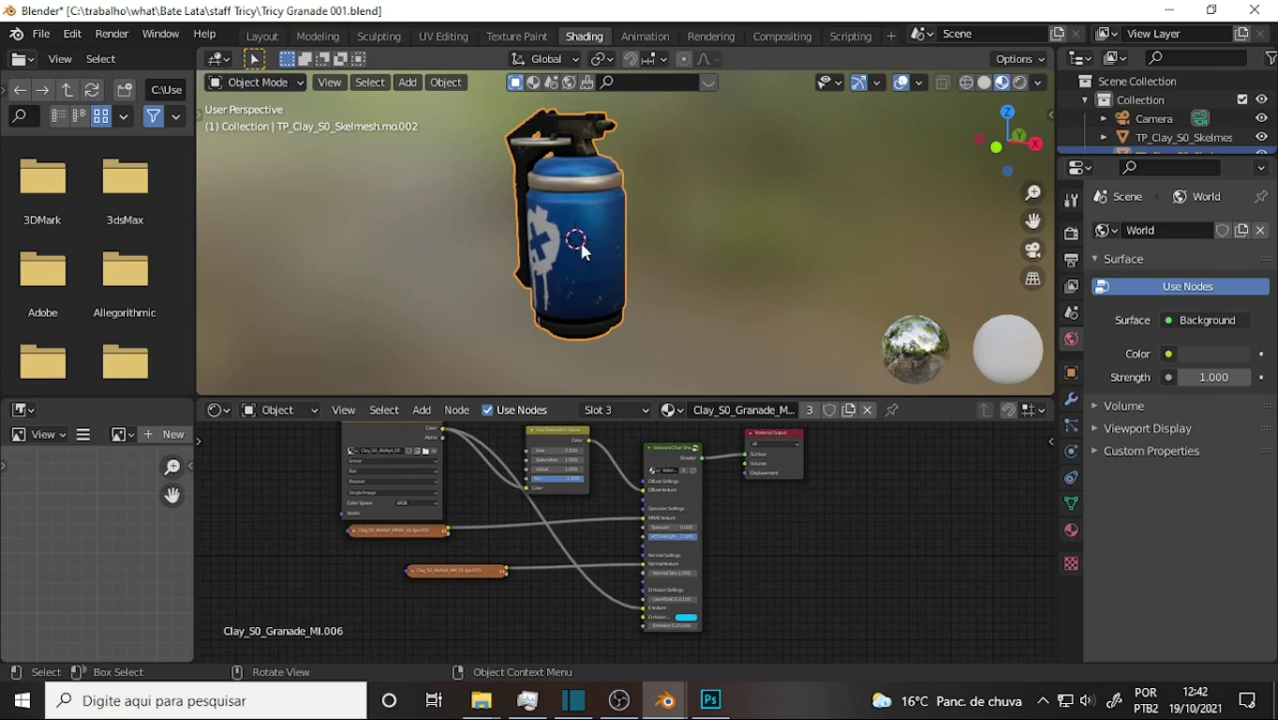
scroll(735, 195, up, 2)
scroll(738, 194, down, 4)
scroll(738, 194, up, 4)
scroll(737, 194, up, 1)
drag(1033, 220, 1063, 291)
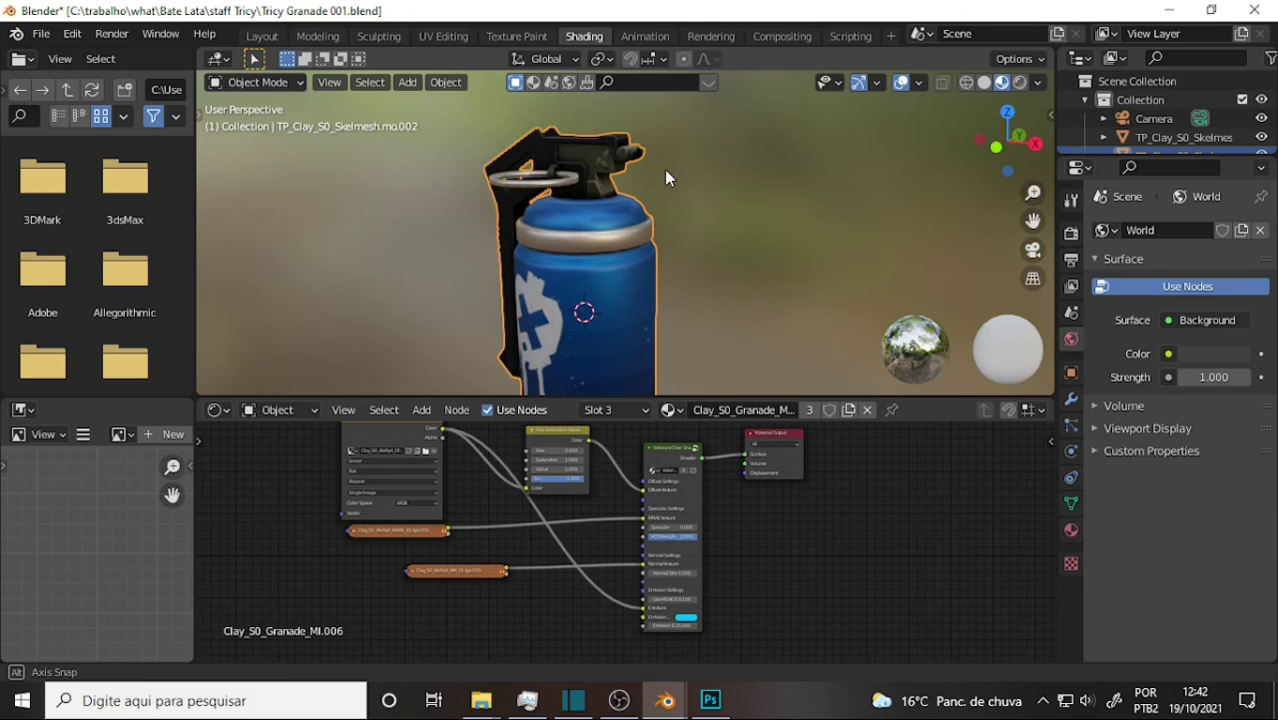
middle_drag(664, 176, 669, 174)
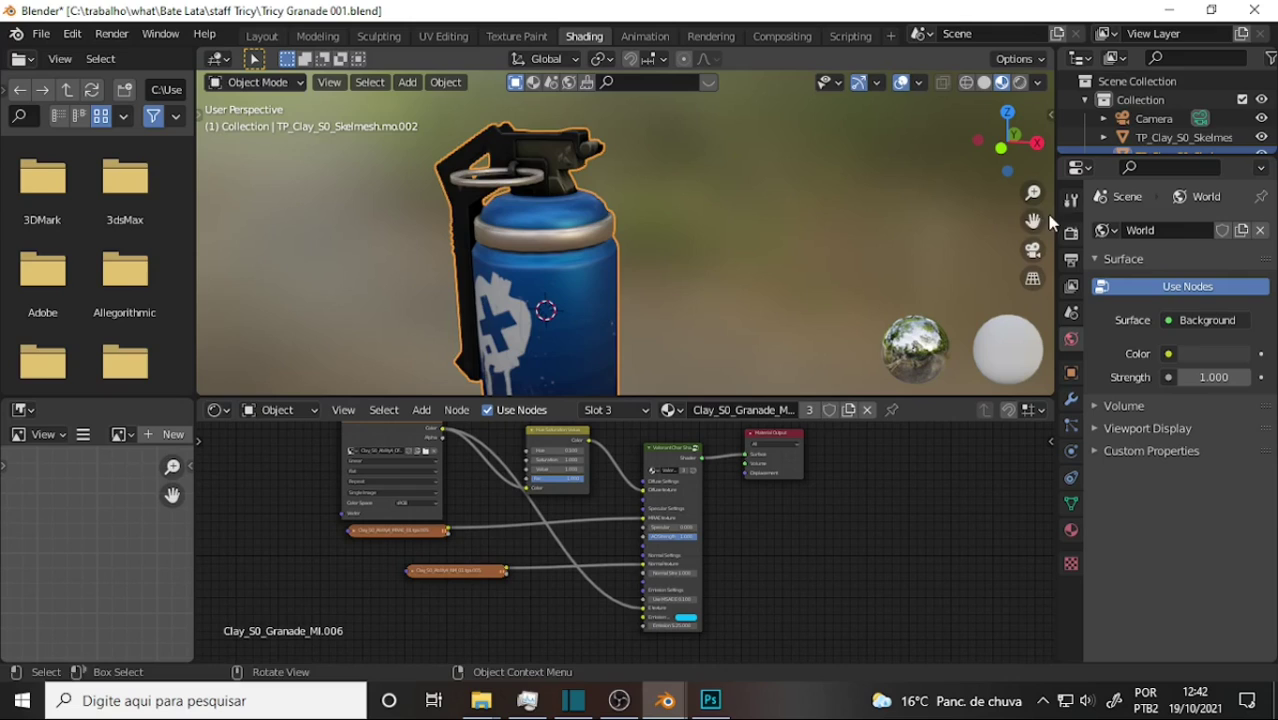
drag(1033, 220, 1033, 140)
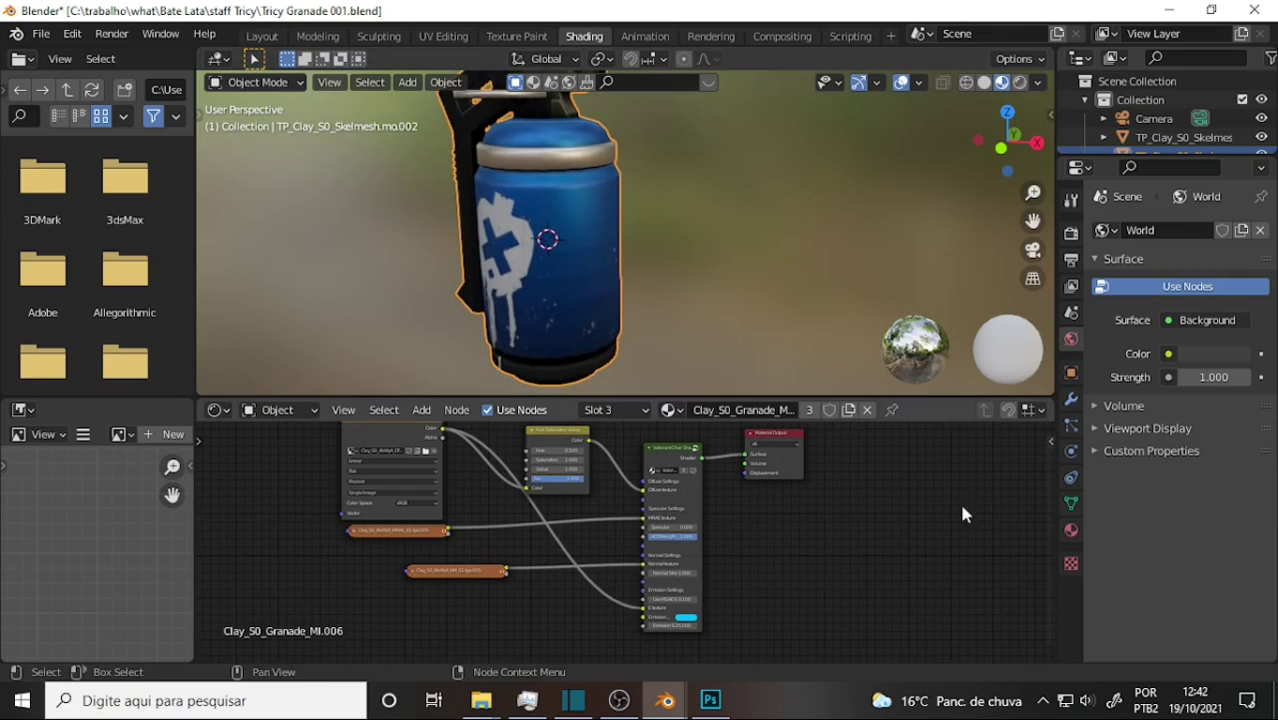
scroll(764, 315, down, 1)
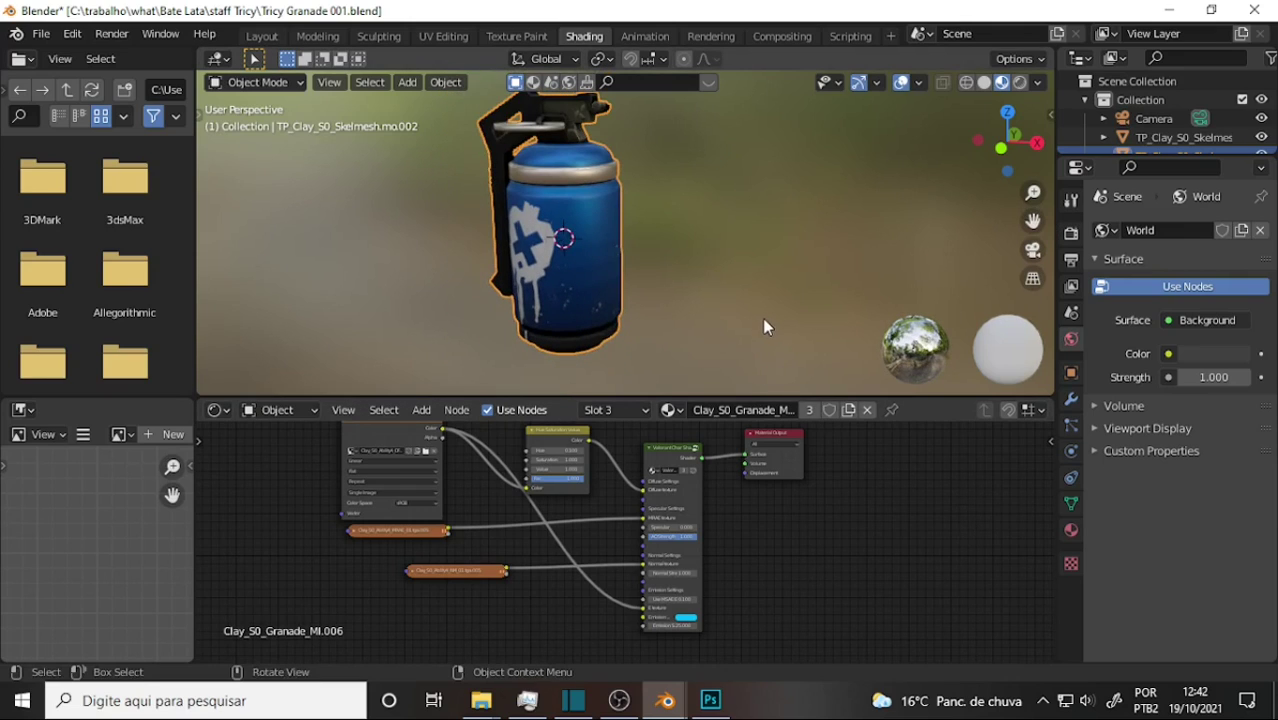
scroll(762, 318, up, 1)
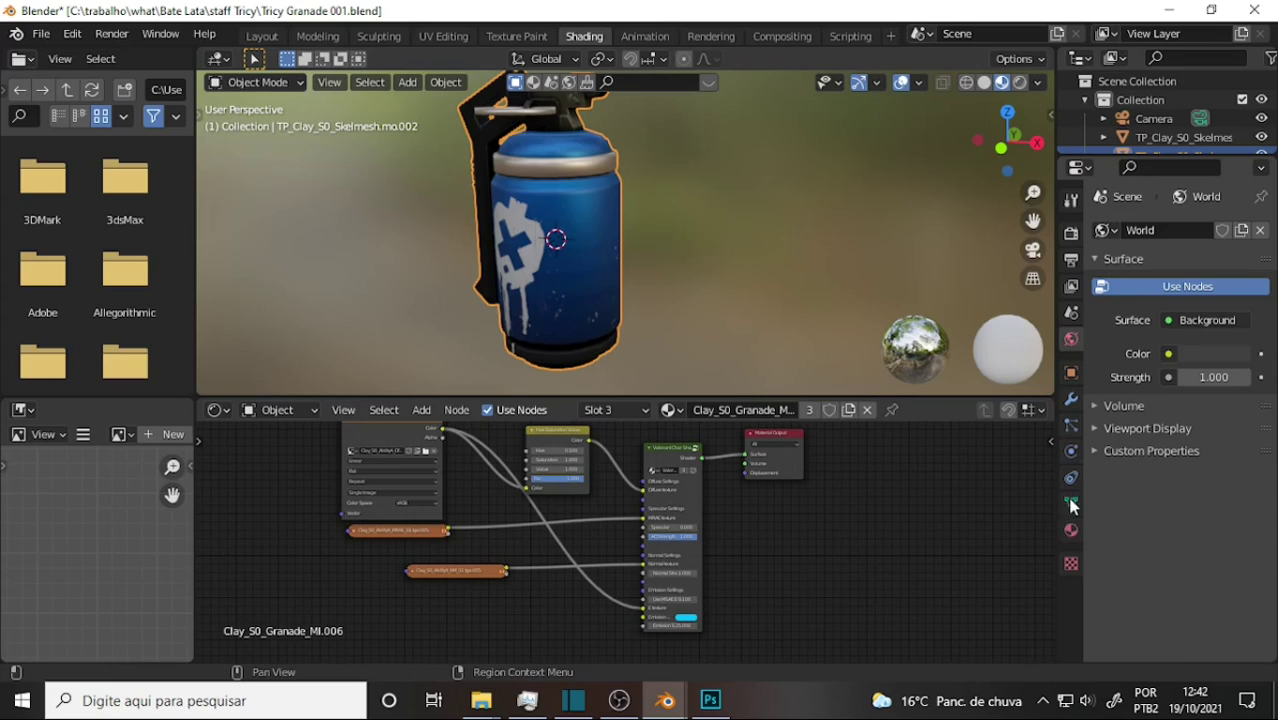
- Show Clay_S0_Granade_MI.006 material properties and bring the Image Texture node into view
click(1070, 530)
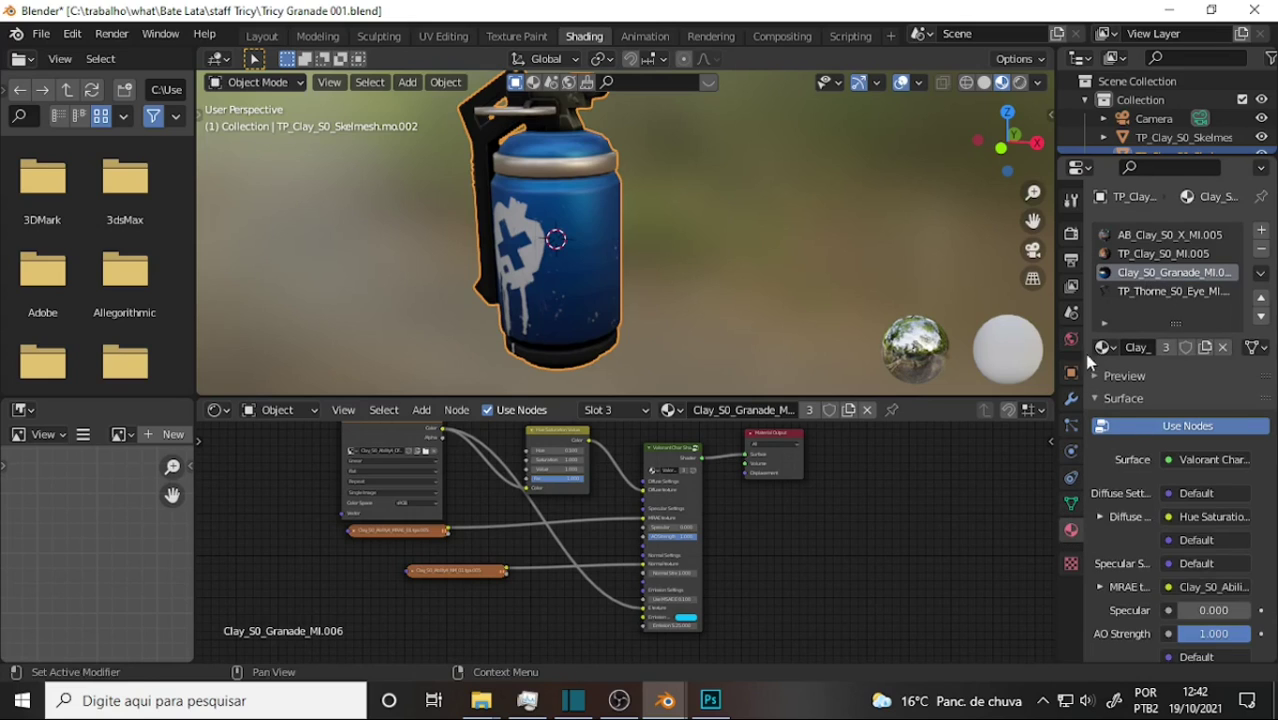
middle_drag(849, 529, 881, 593)
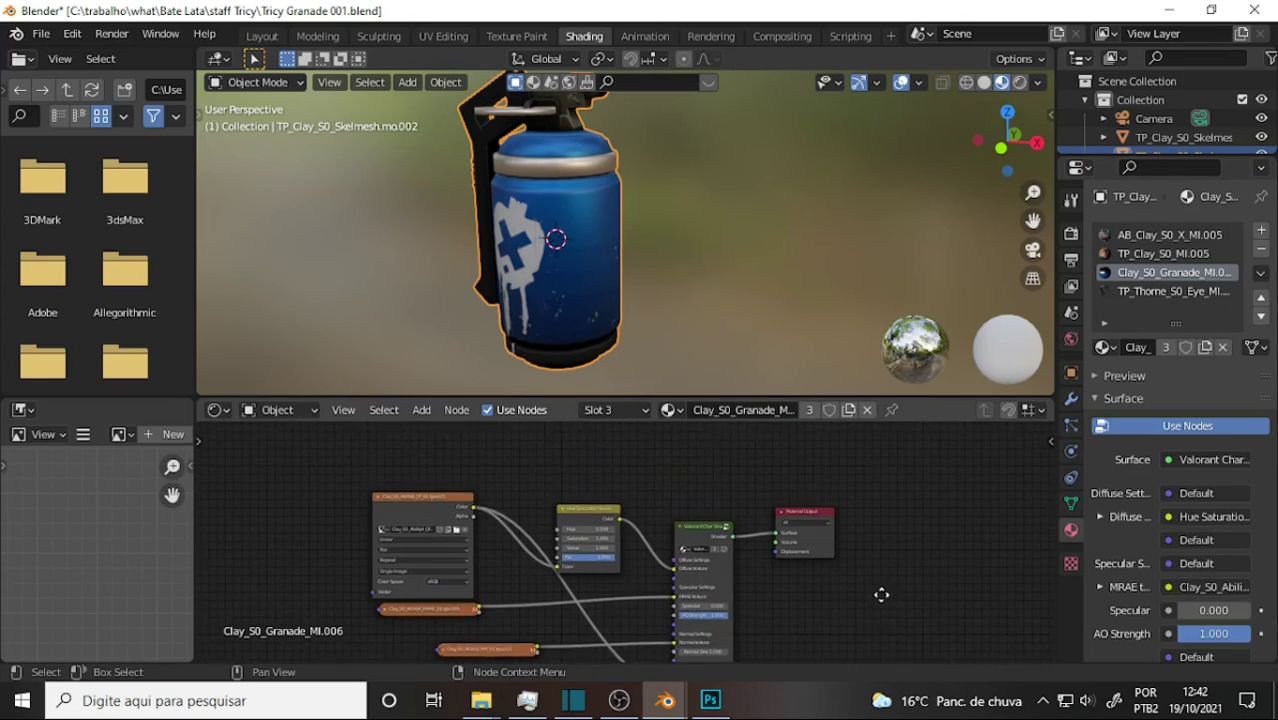
scroll(914, 525, up, 2)
scroll(897, 516, up, 2)
scroll(875, 475, up, 1)
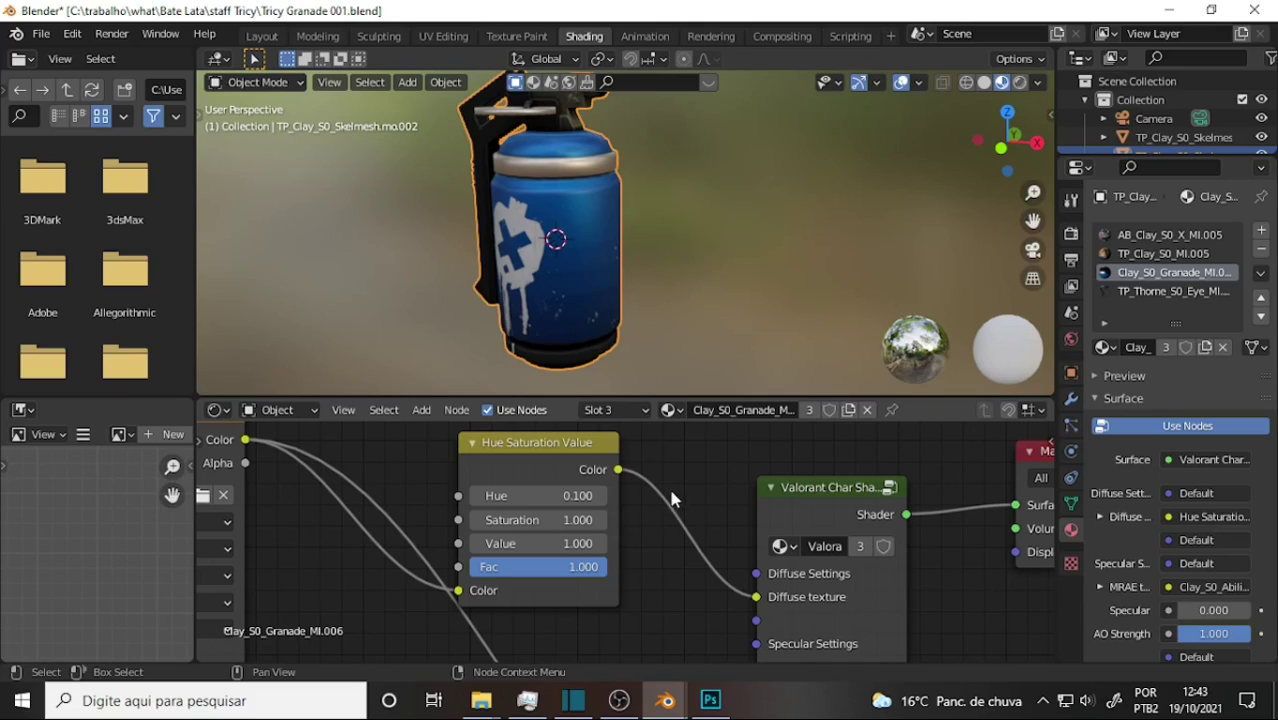
middle_drag(683, 466, 192, 453)
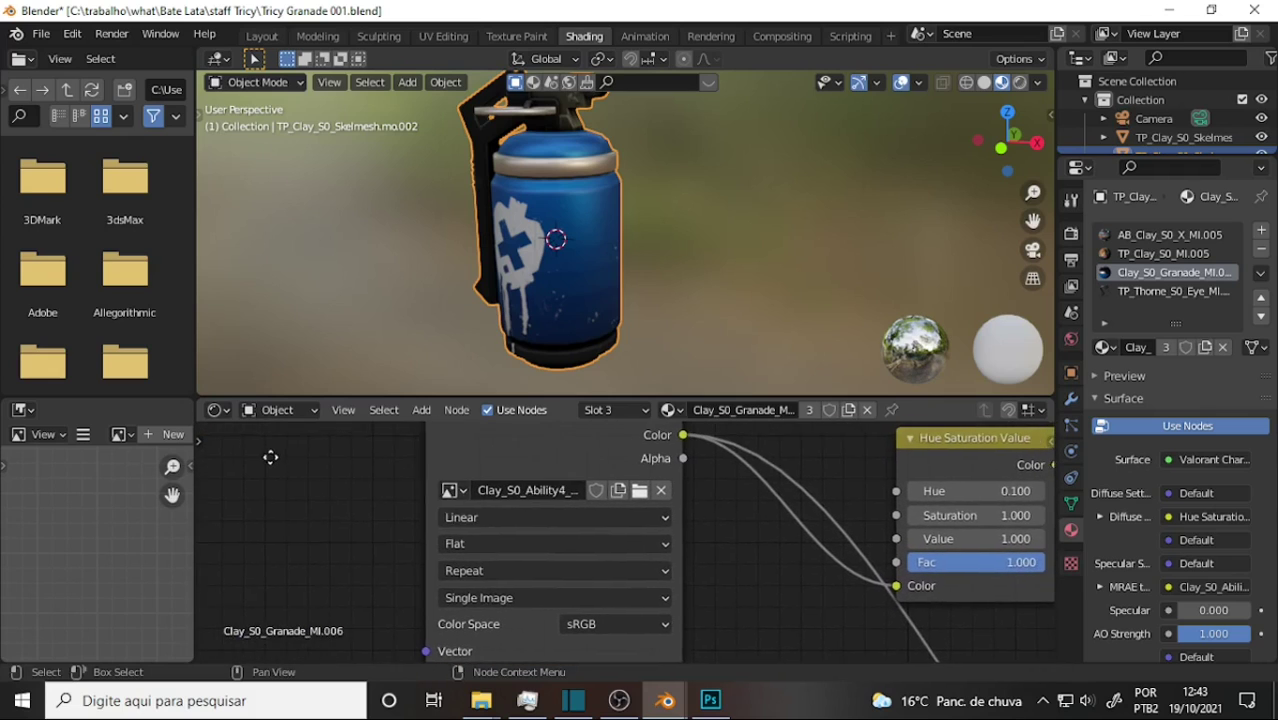
click(631, 491)
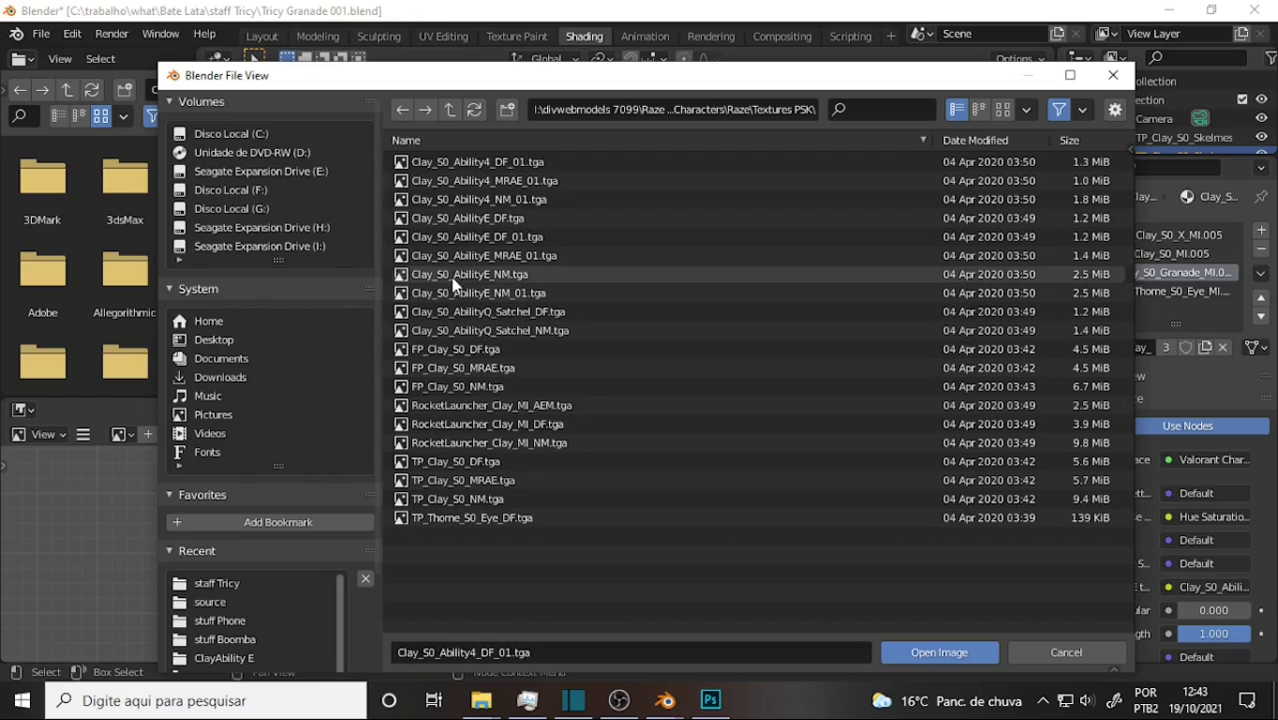
click(458, 240)
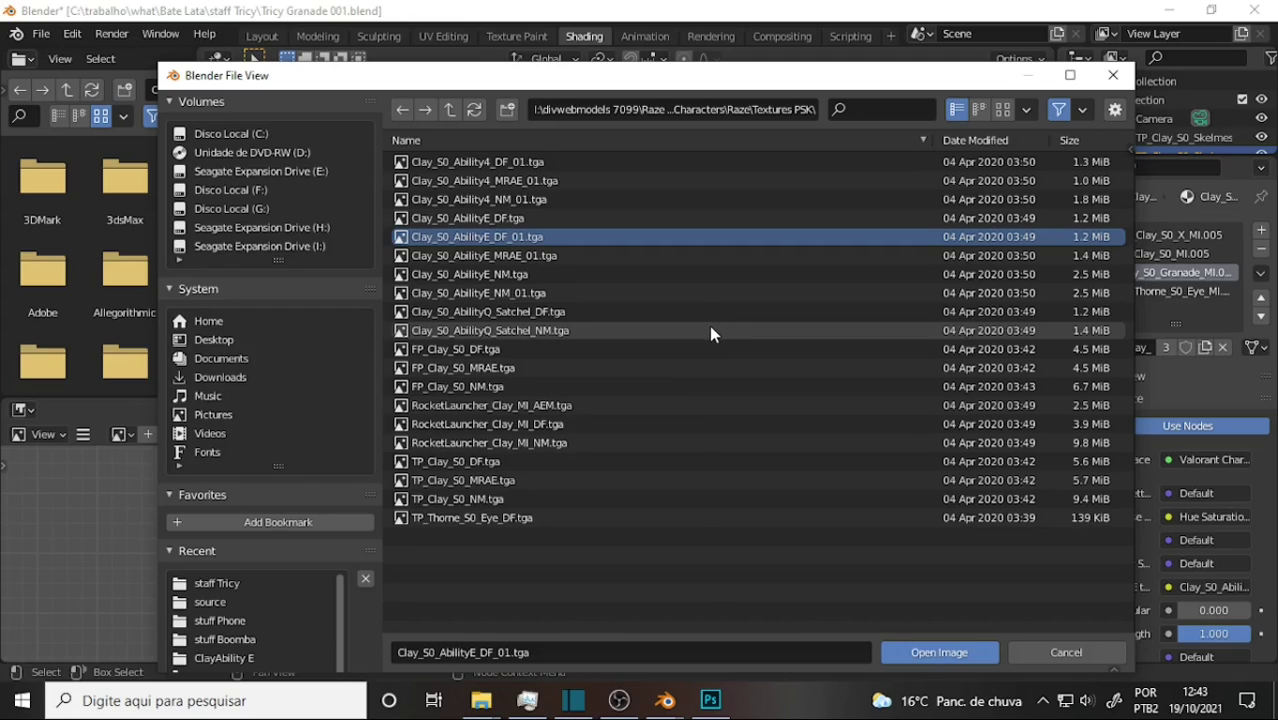
click(1002, 109)
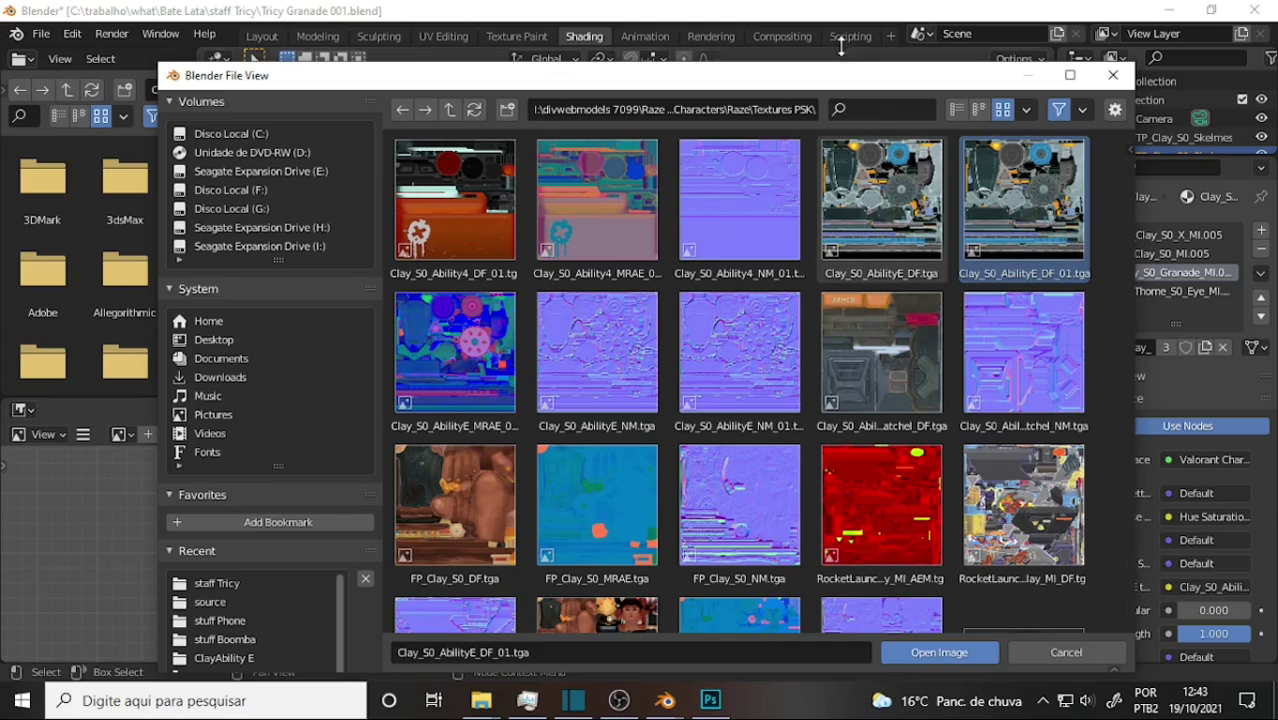
click(1113, 75)
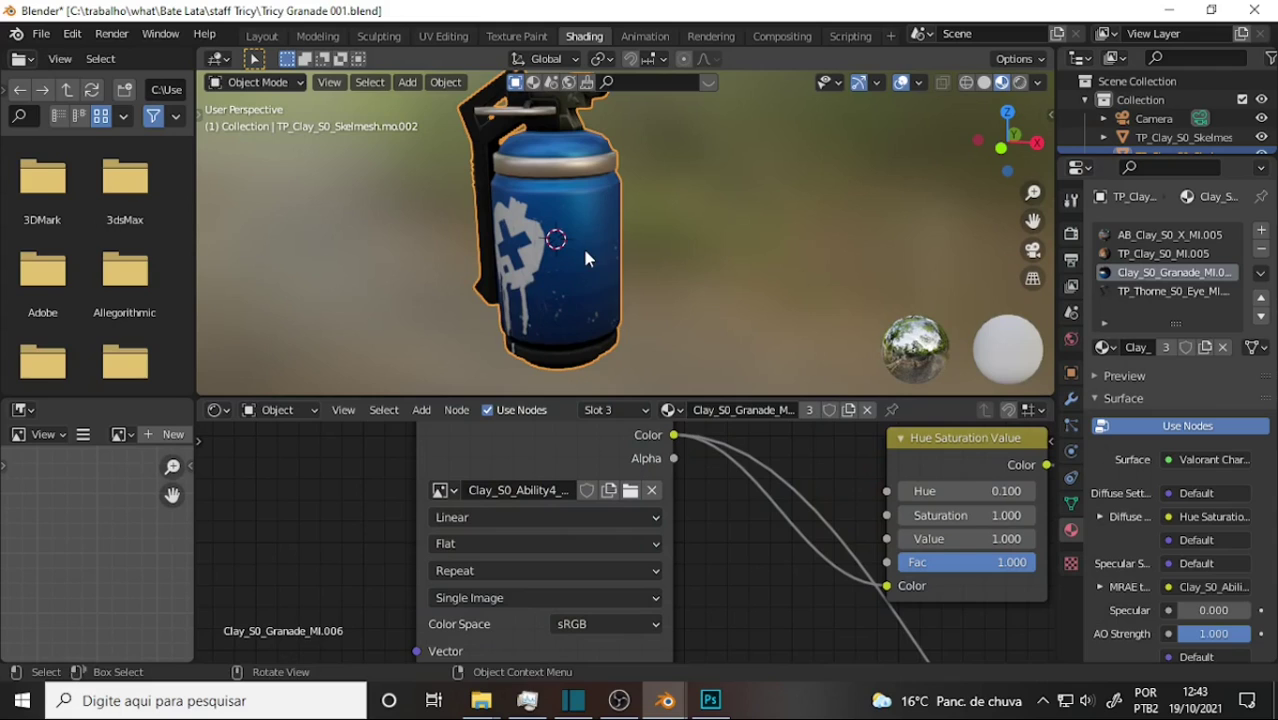
- Recentre the node view and open the Image Texture node's image browser
mouse_move(738, 467)
middle_down()
mouse_move(703, 523)
mouse_move(590, 480)
middle_up()
scroll(599, 599, up, 1)
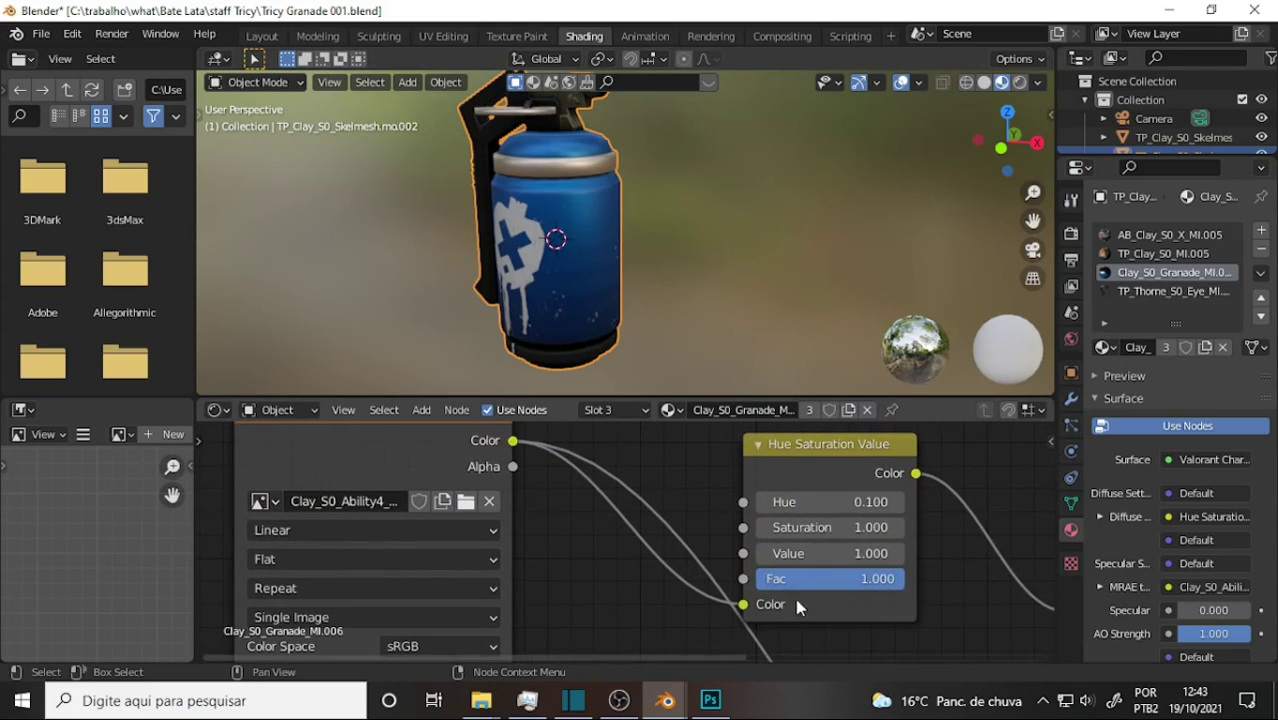
scroll(845, 562, down, 2)
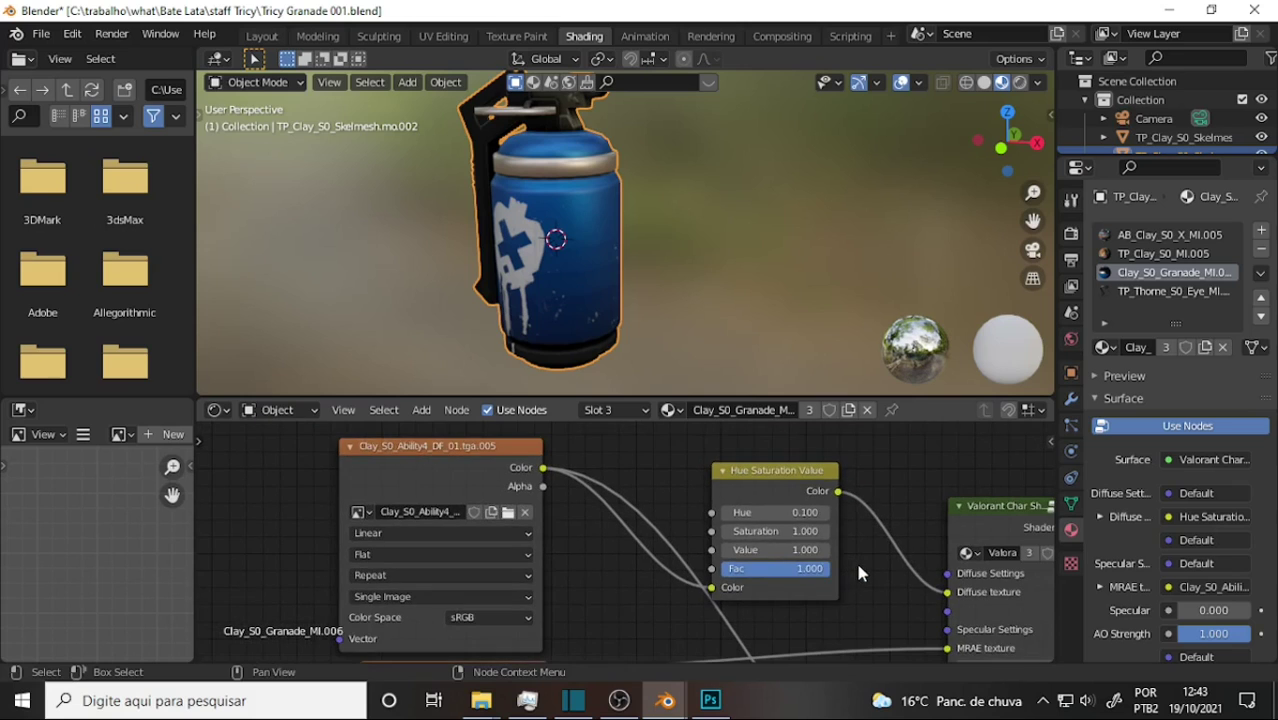
scroll(855, 559, up, 2)
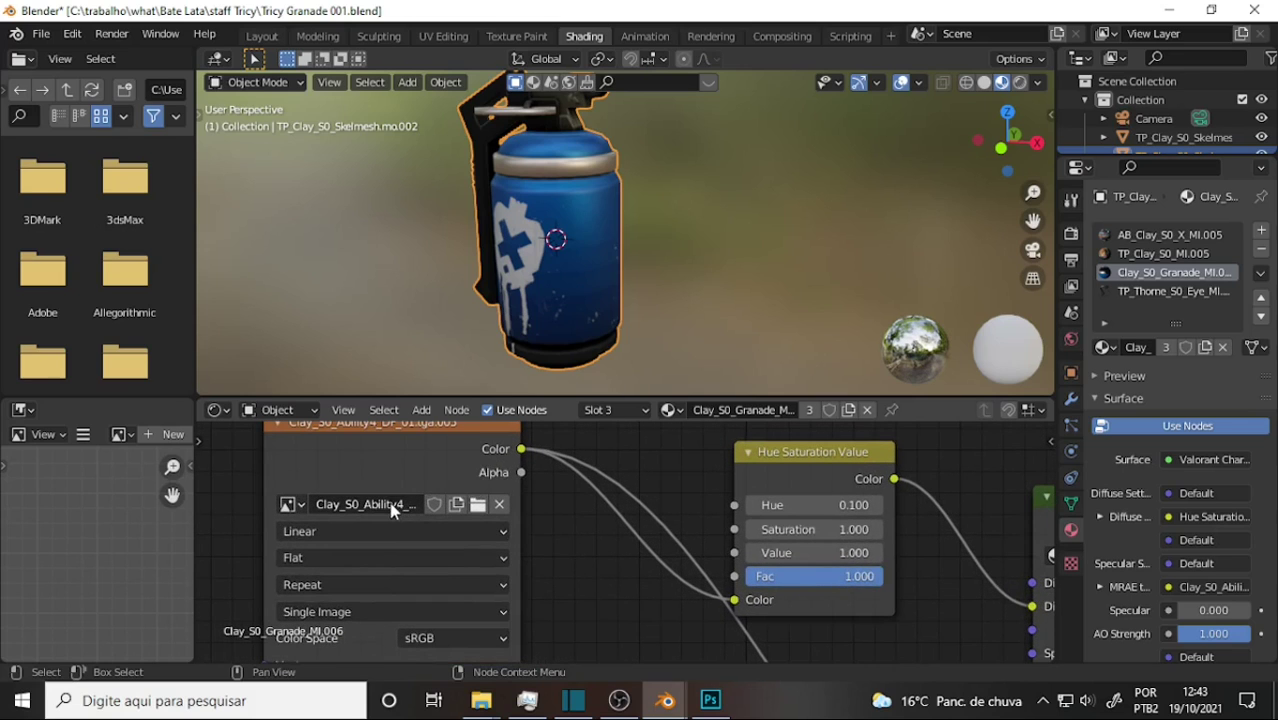
click(479, 507)
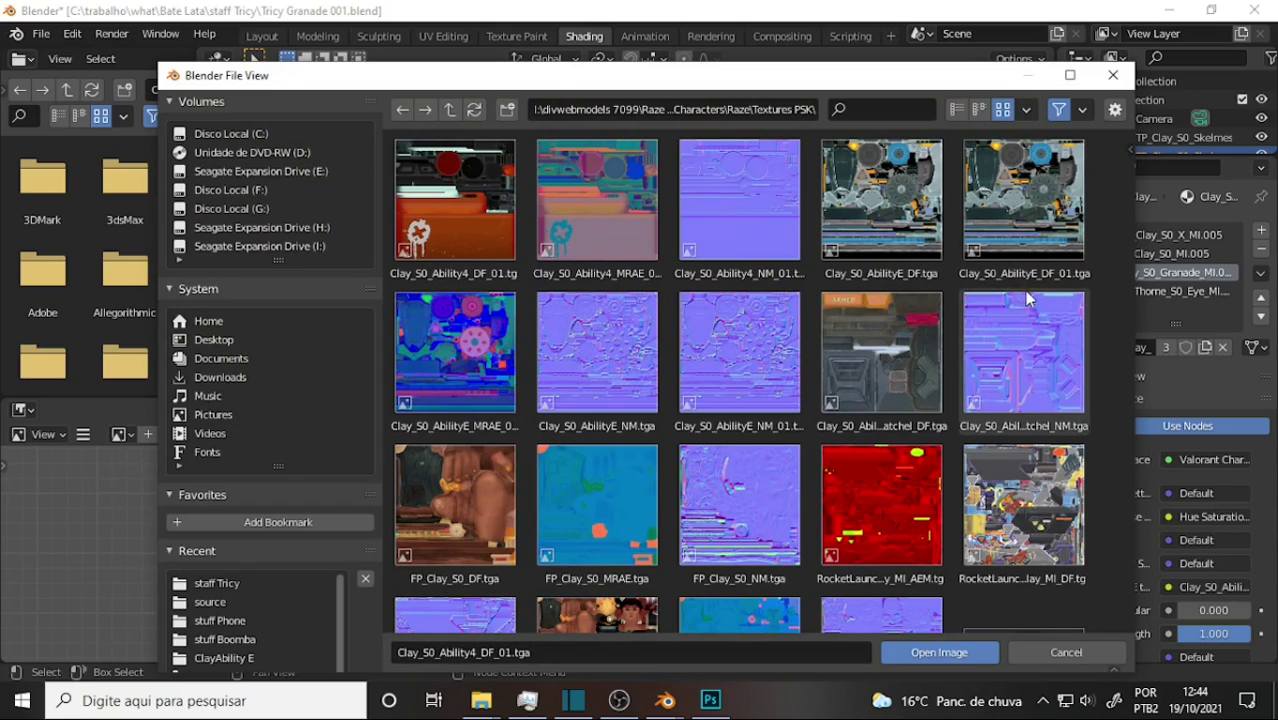
- Select Clay_S0_Ability4_DF_01.tga and move the File View window down and back up
scroll(889, 410, down, 2)
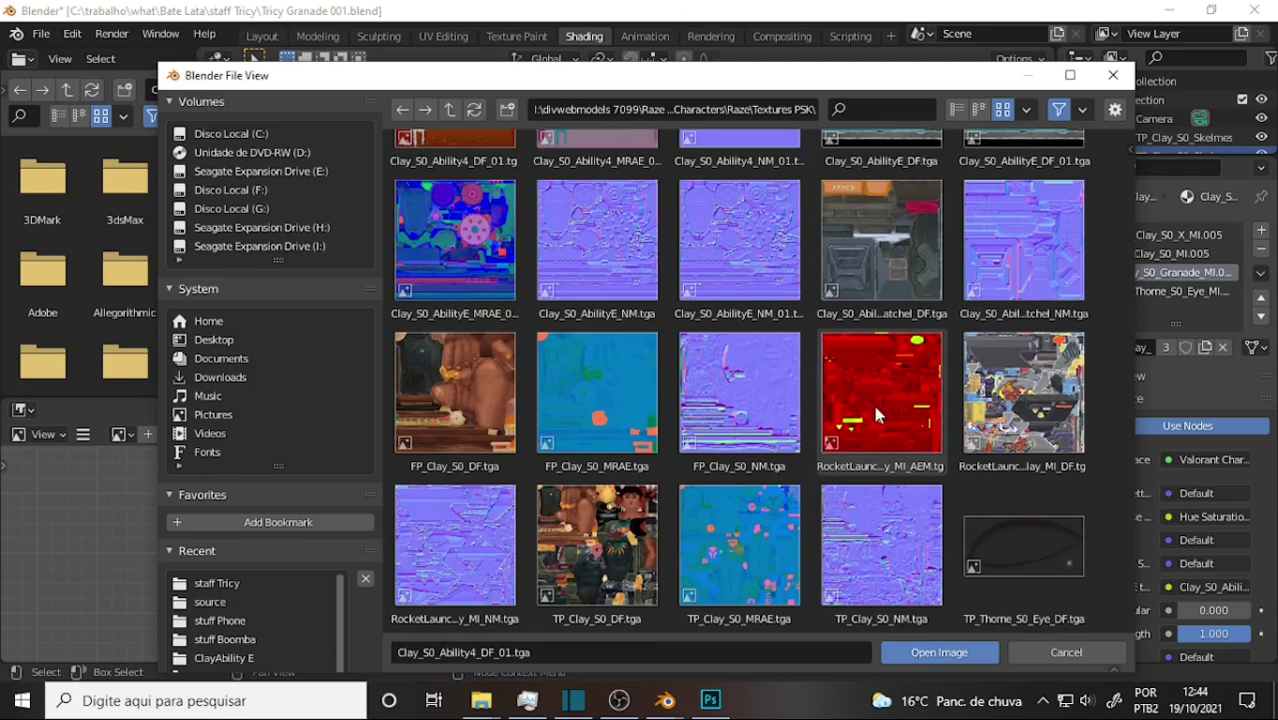
scroll(883, 457, up, 2)
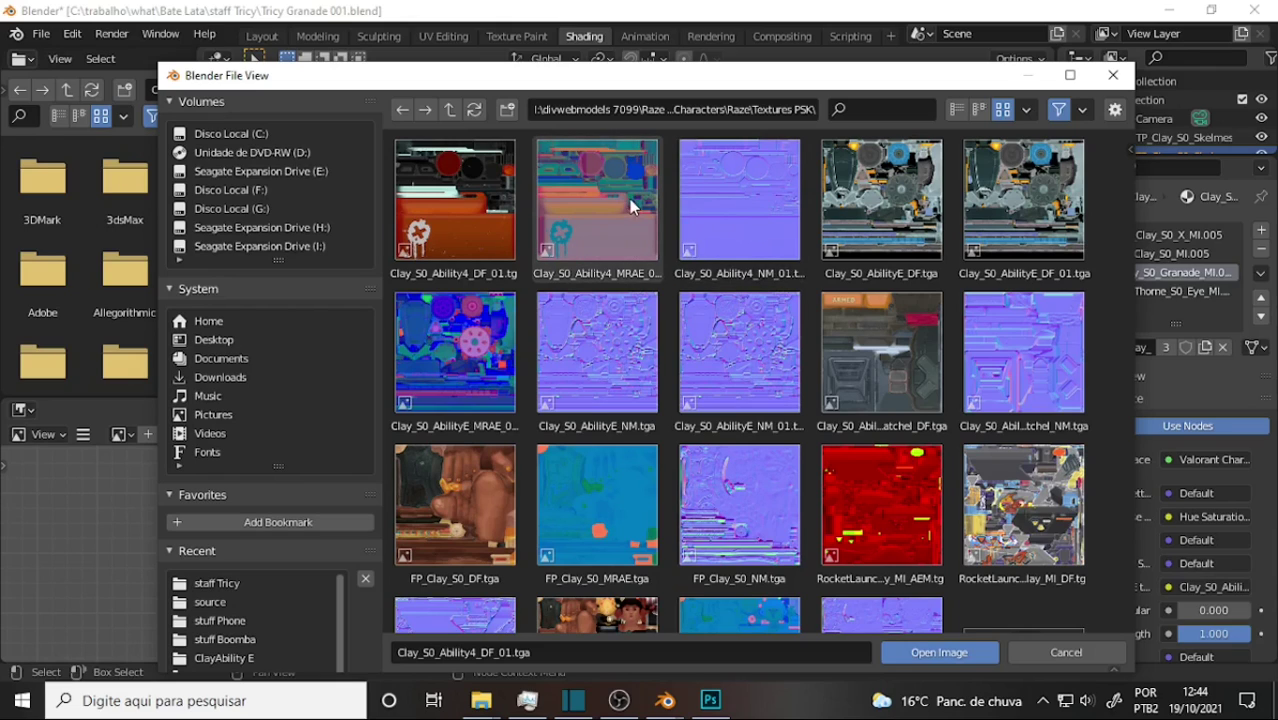
click(439, 207)
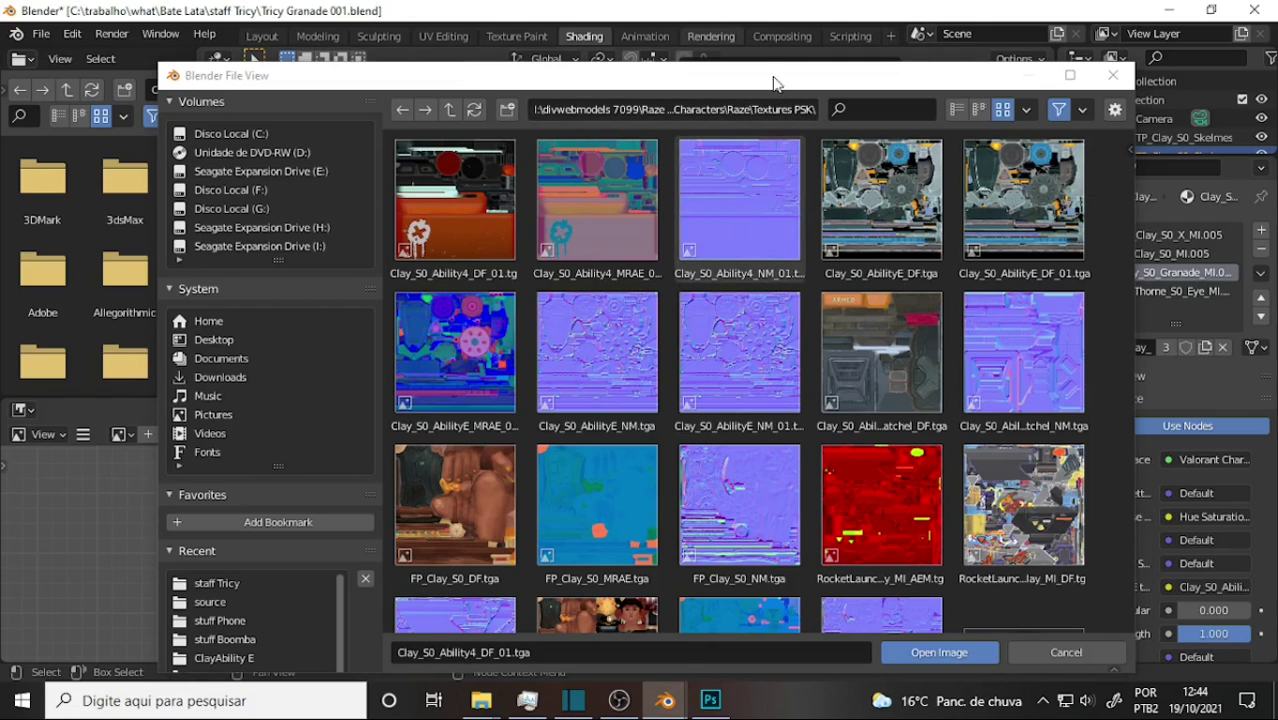
drag(776, 80, 781, 389)
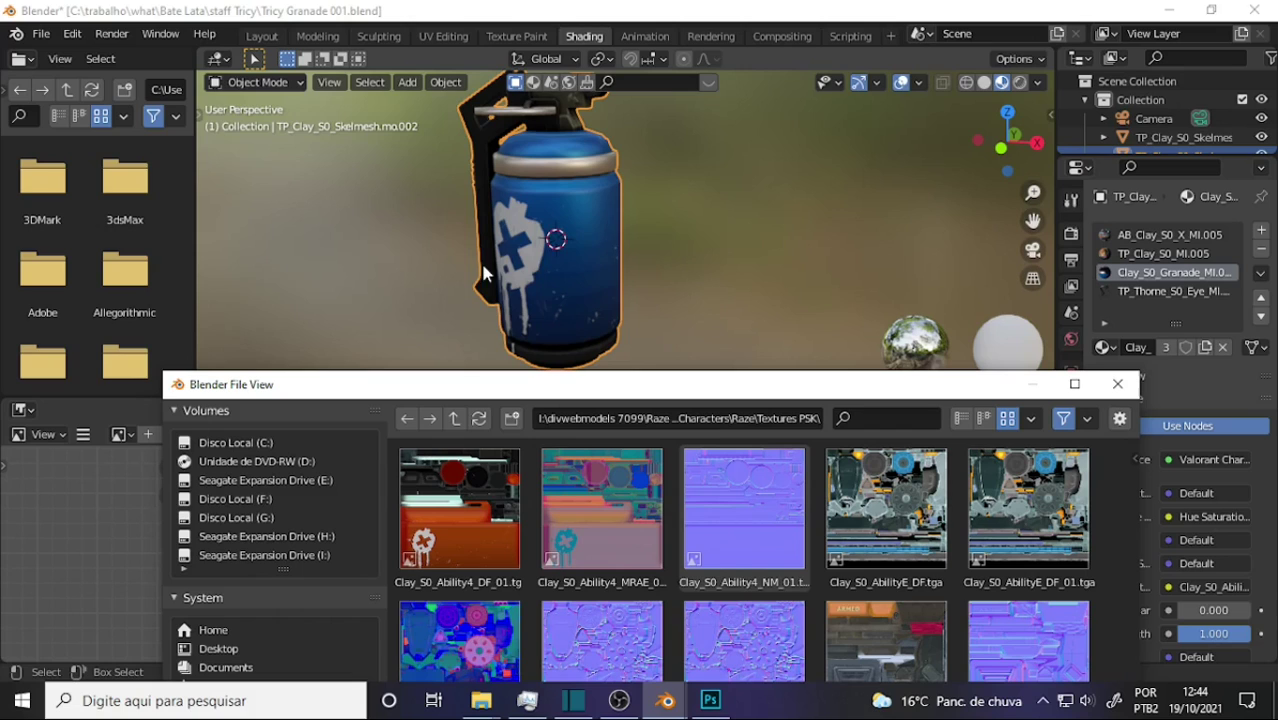
drag(688, 388, 688, 175)
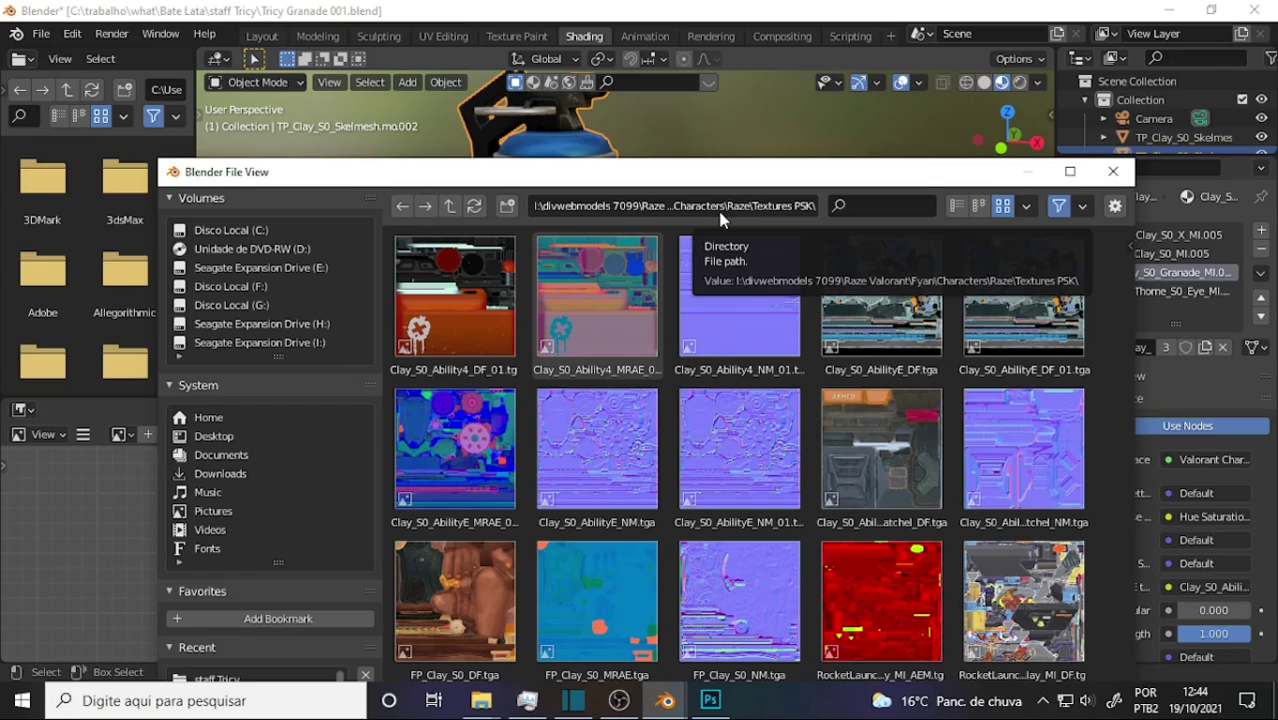
- Copy the Textures PSK folder path from Blender and open it in File Explorer
click(576, 206)
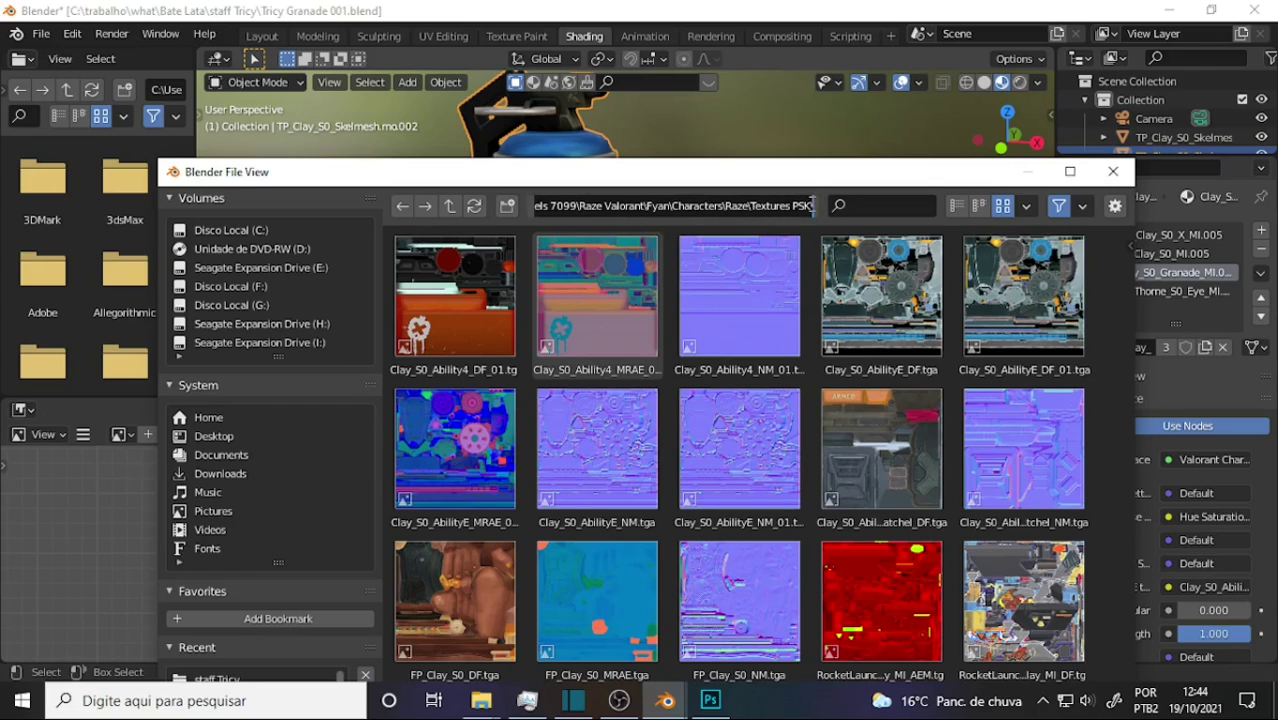
key(Home)
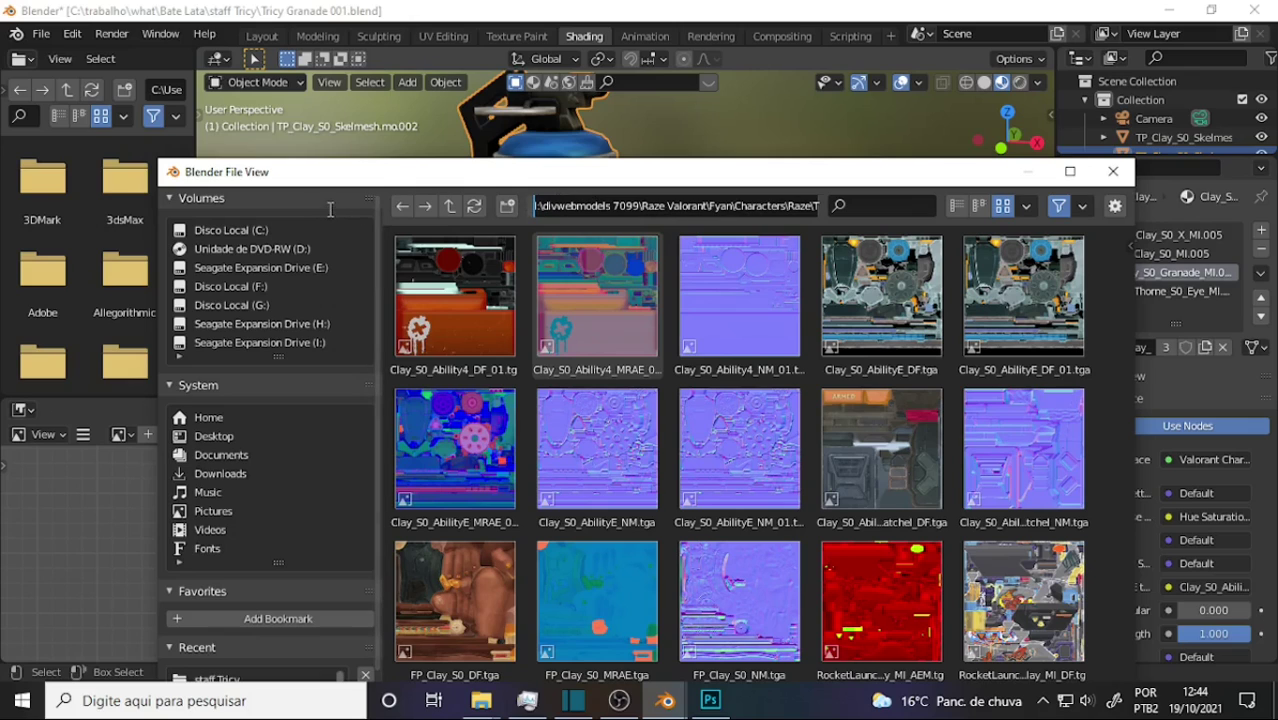
click(481, 700)
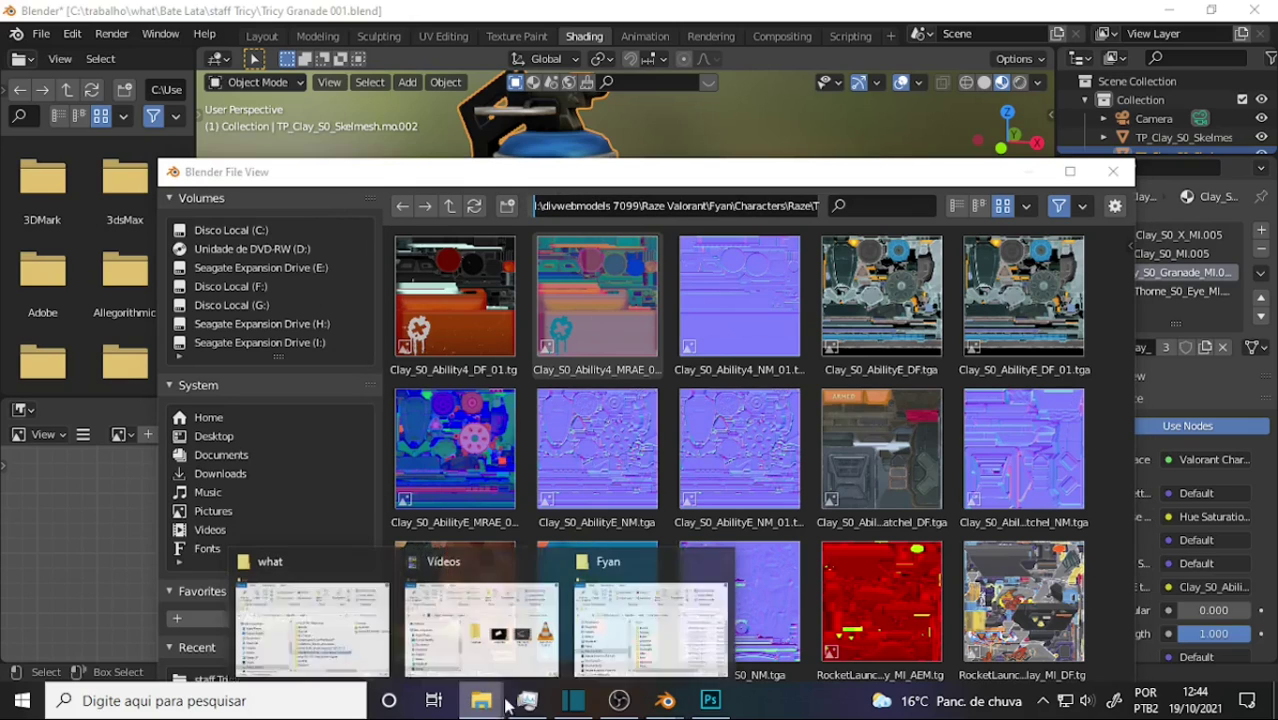
click(636, 663)
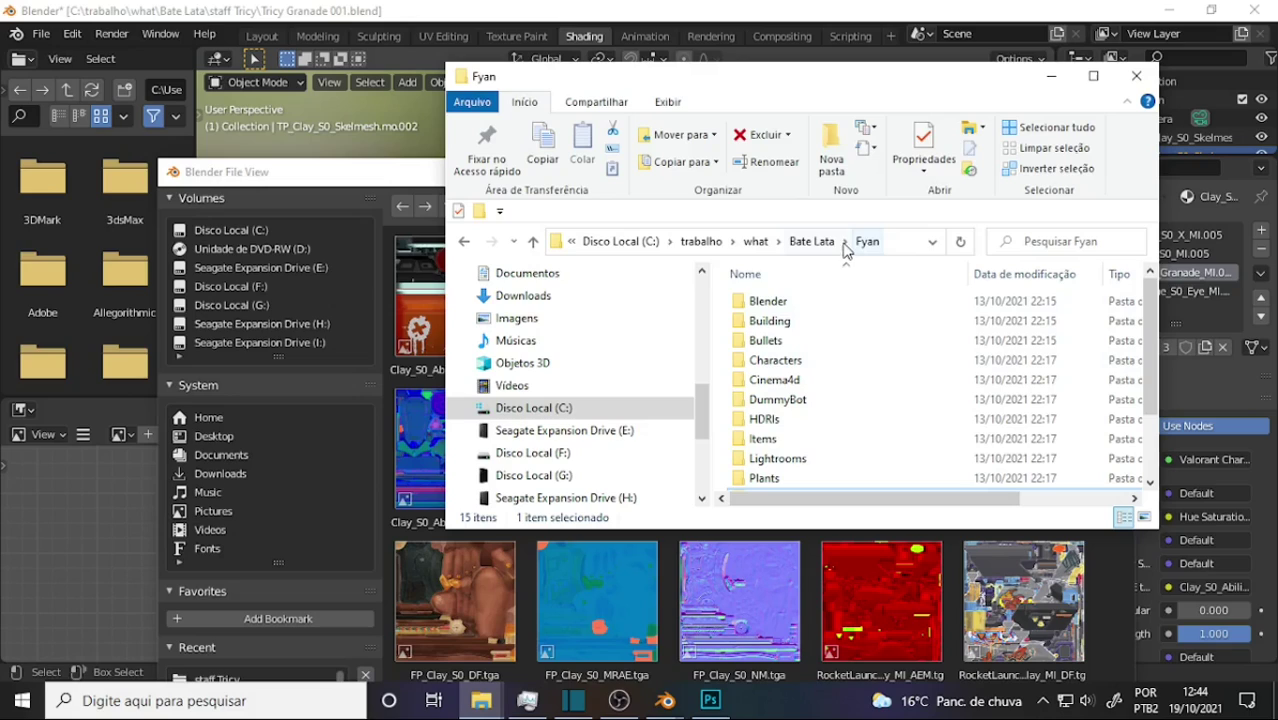
click(893, 250)
key(ctrl+v)
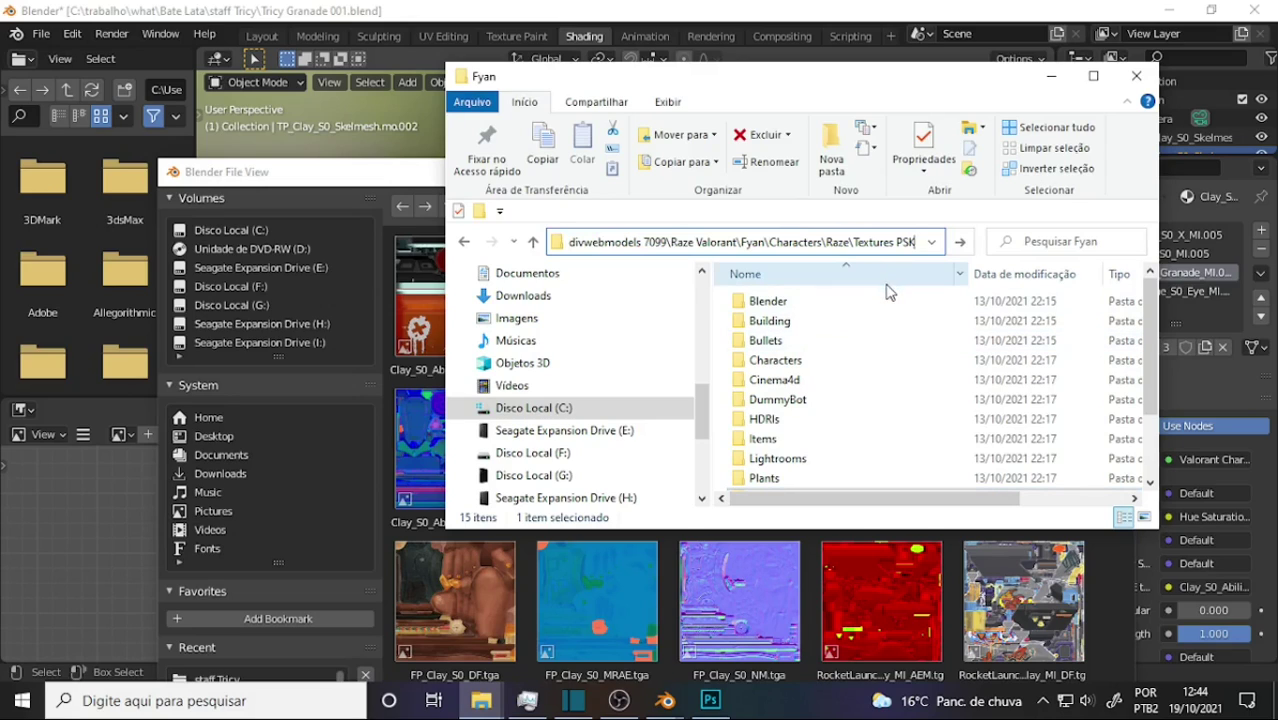
key(Return)
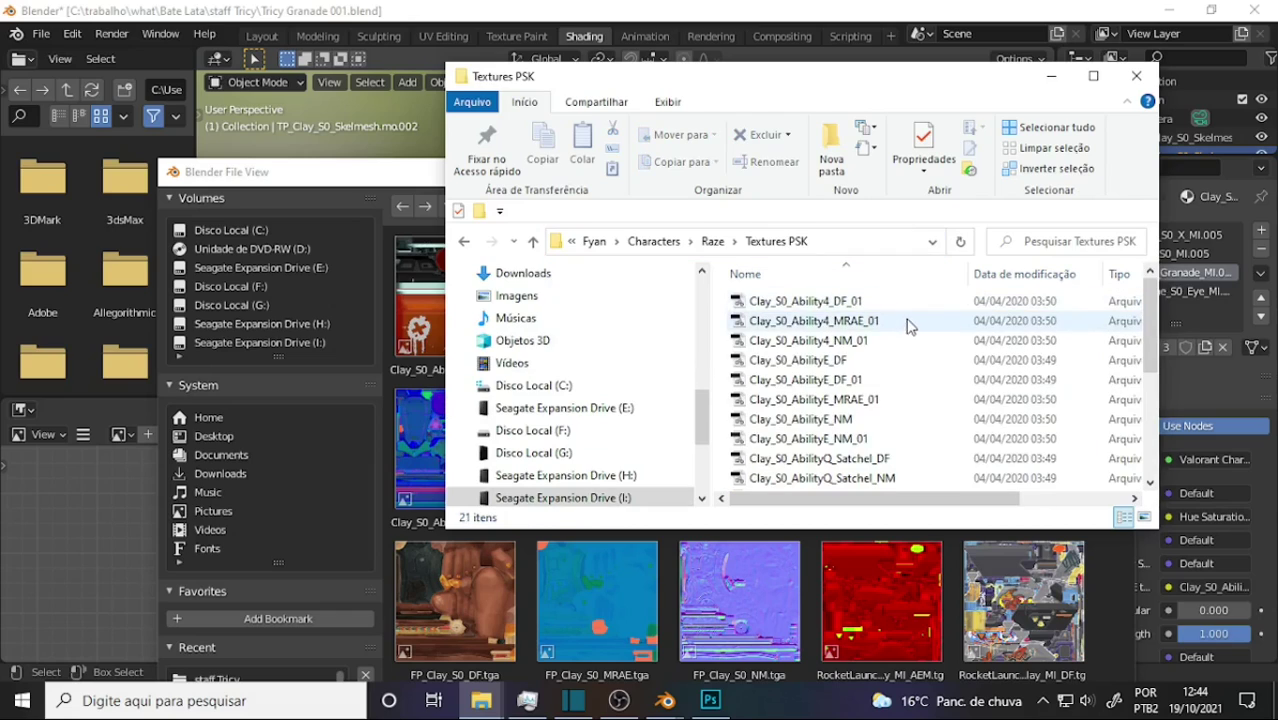
- Select Clay_S0_Ability4_DF_01 and Clay_S0_Ability4_MRAE_01, then switch to Photoshop
click(820, 305)
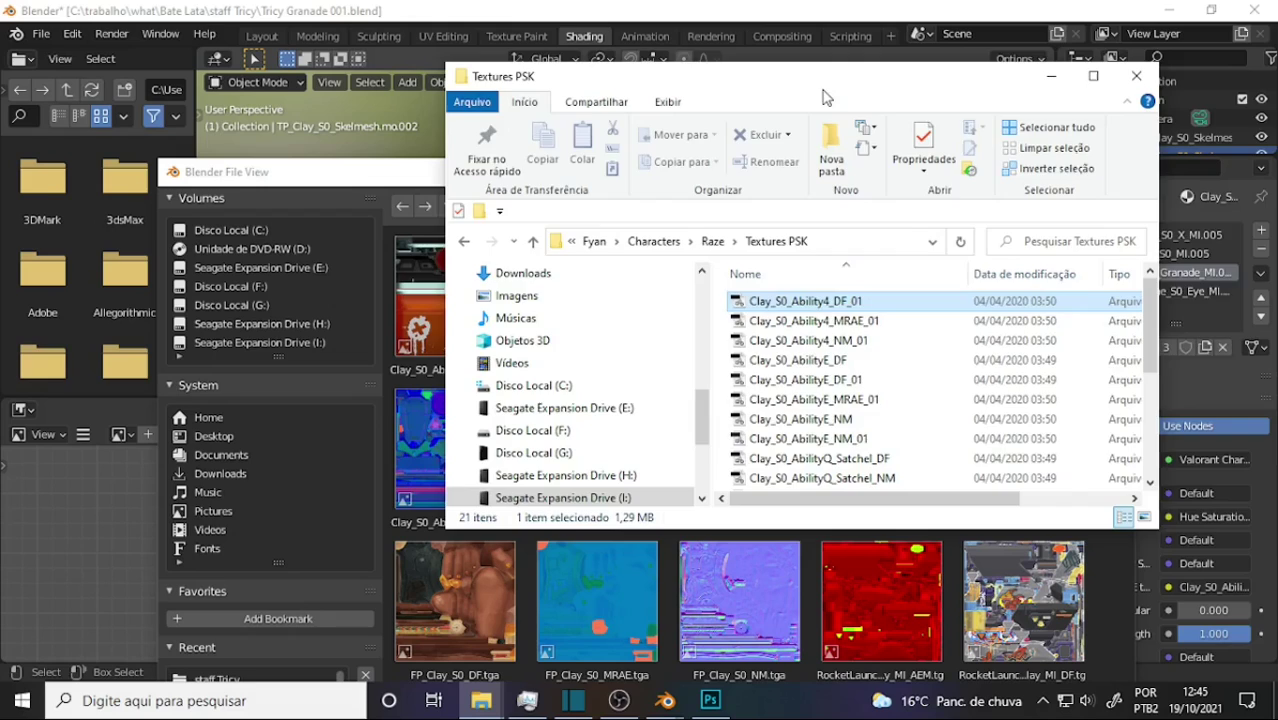
mouse_move(818, 97)
mouse_down()
mouse_move(925, 103)
mouse_move(1042, 84)
mouse_up()
ctrl+click(1015, 307)
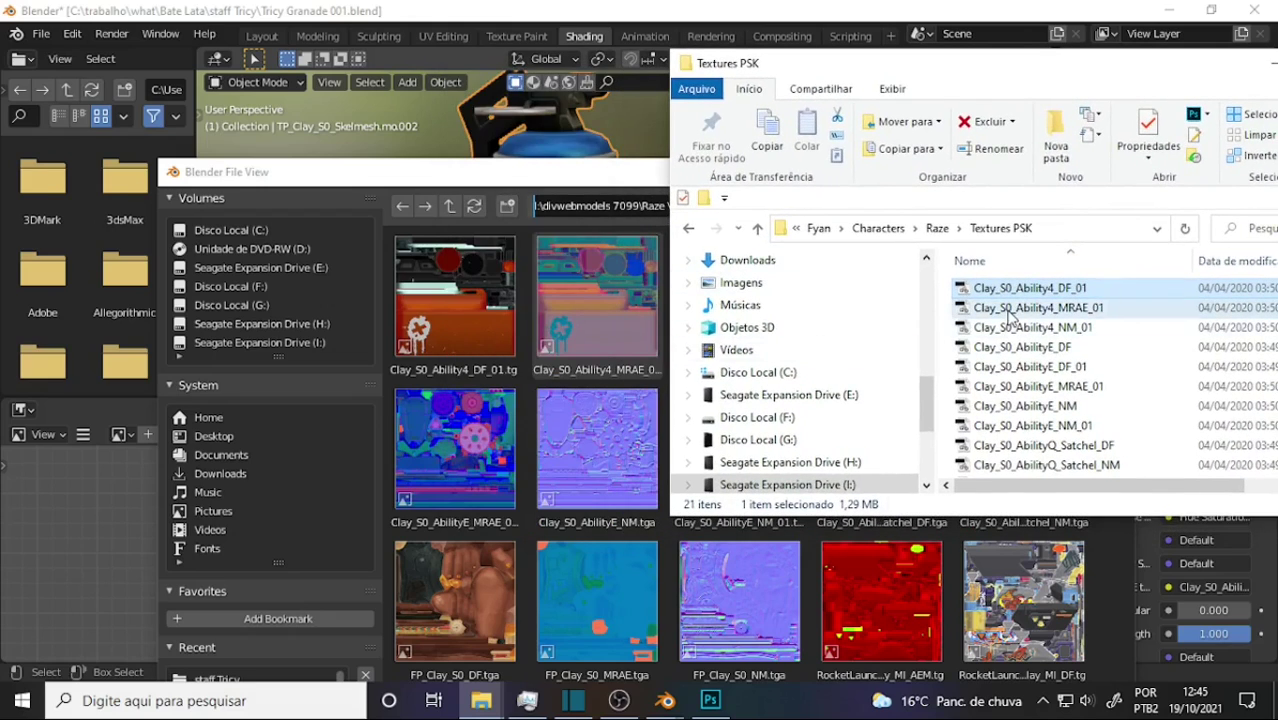
click(710, 700)
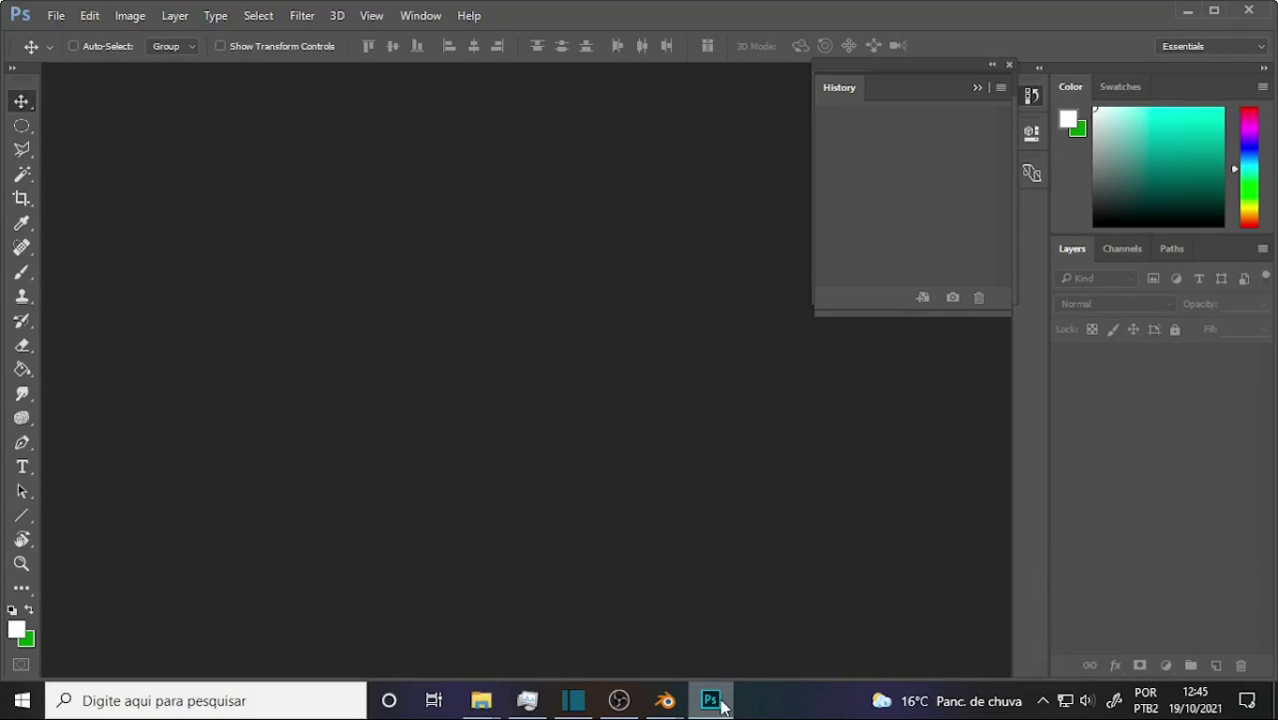
- Drag both Ability4 TGA textures into Photoshop, accepting the working RGB profile for each
mouse_move(481, 701)
click(655, 635)
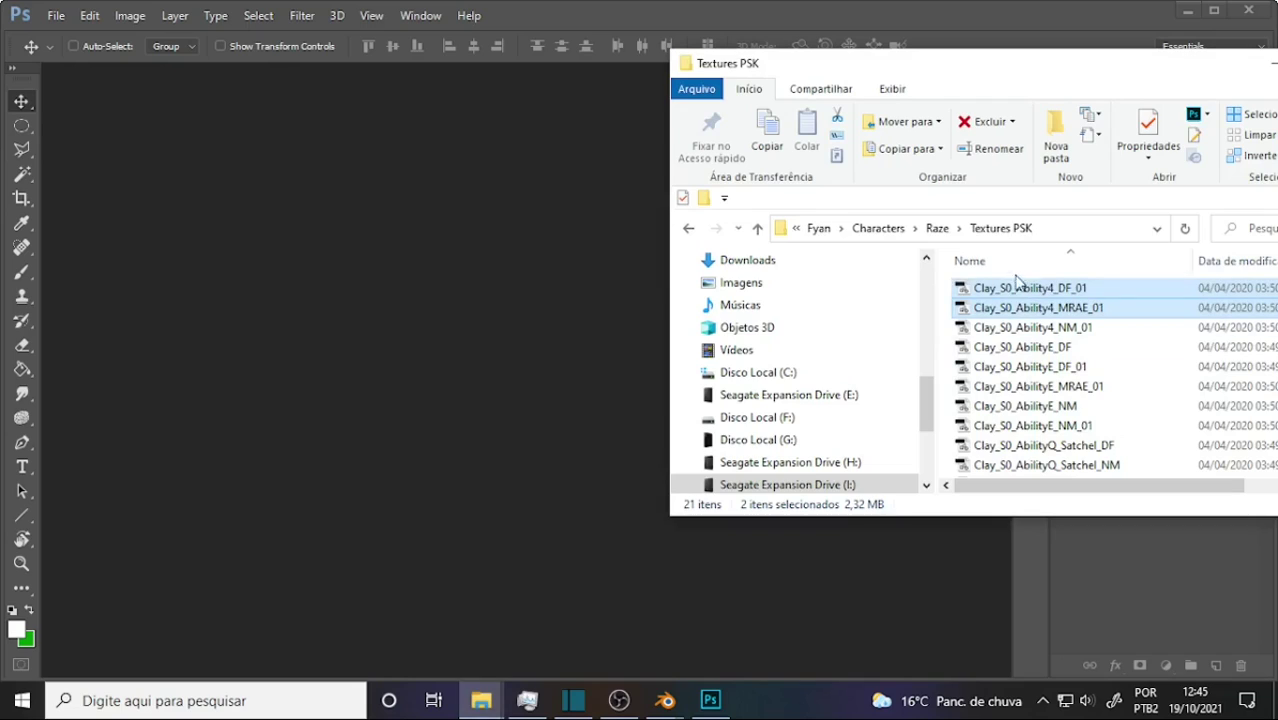
drag(1018, 288, 333, 295)
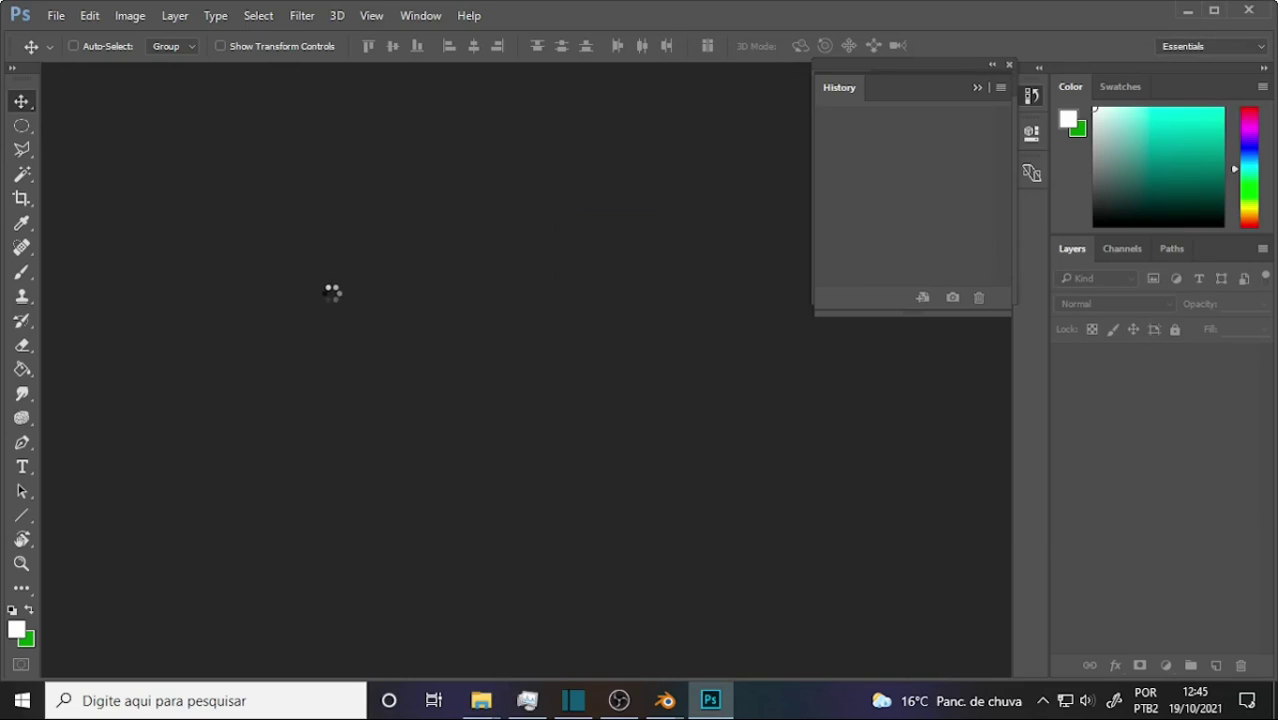
key(i)
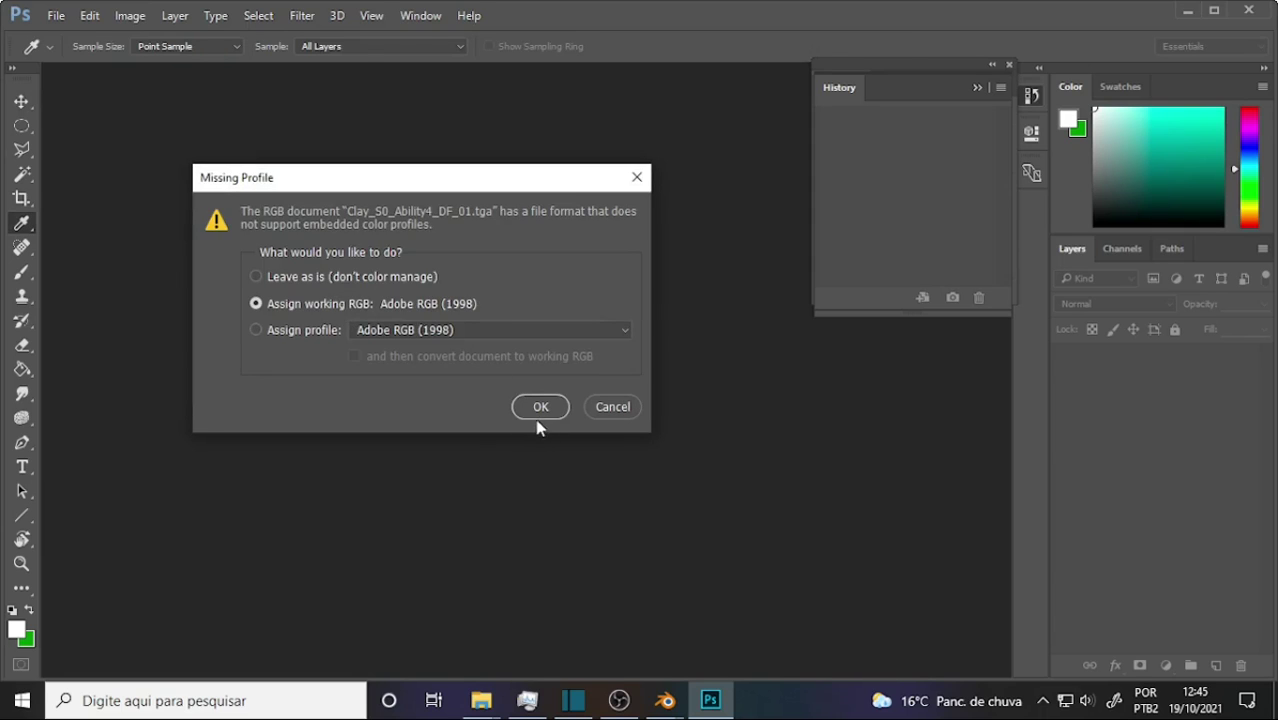
click(538, 408)
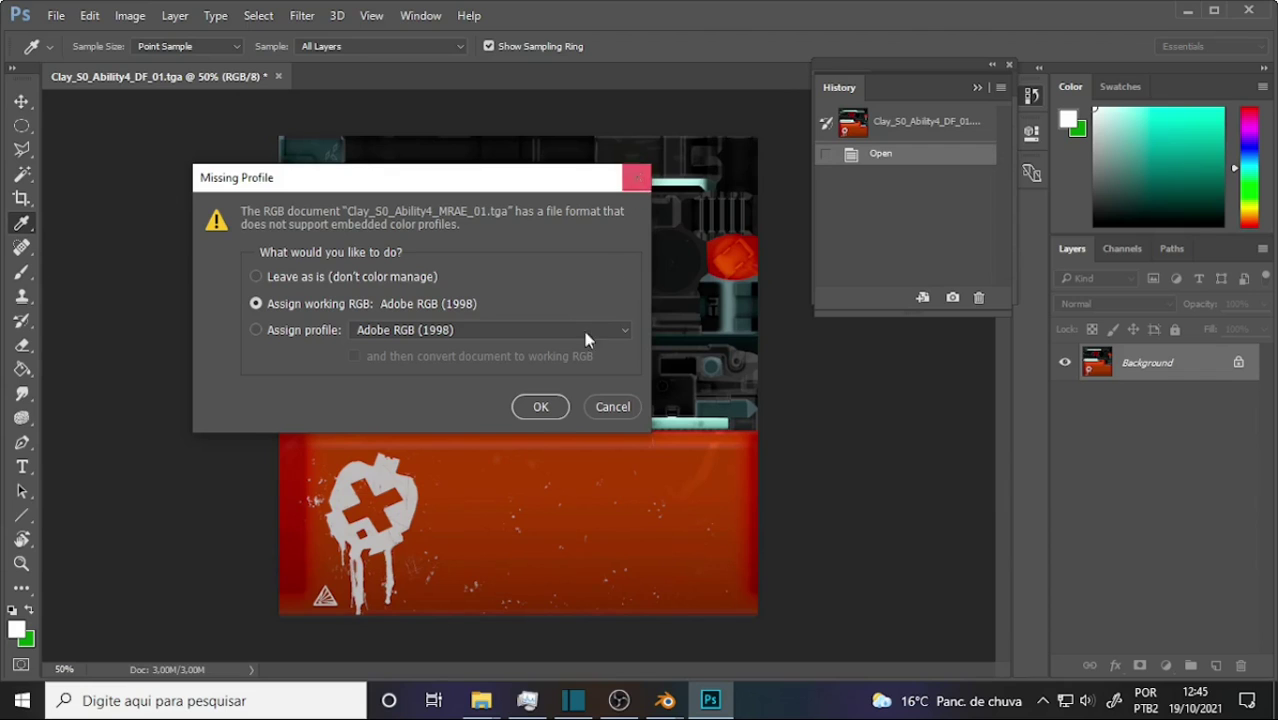
click(538, 407)
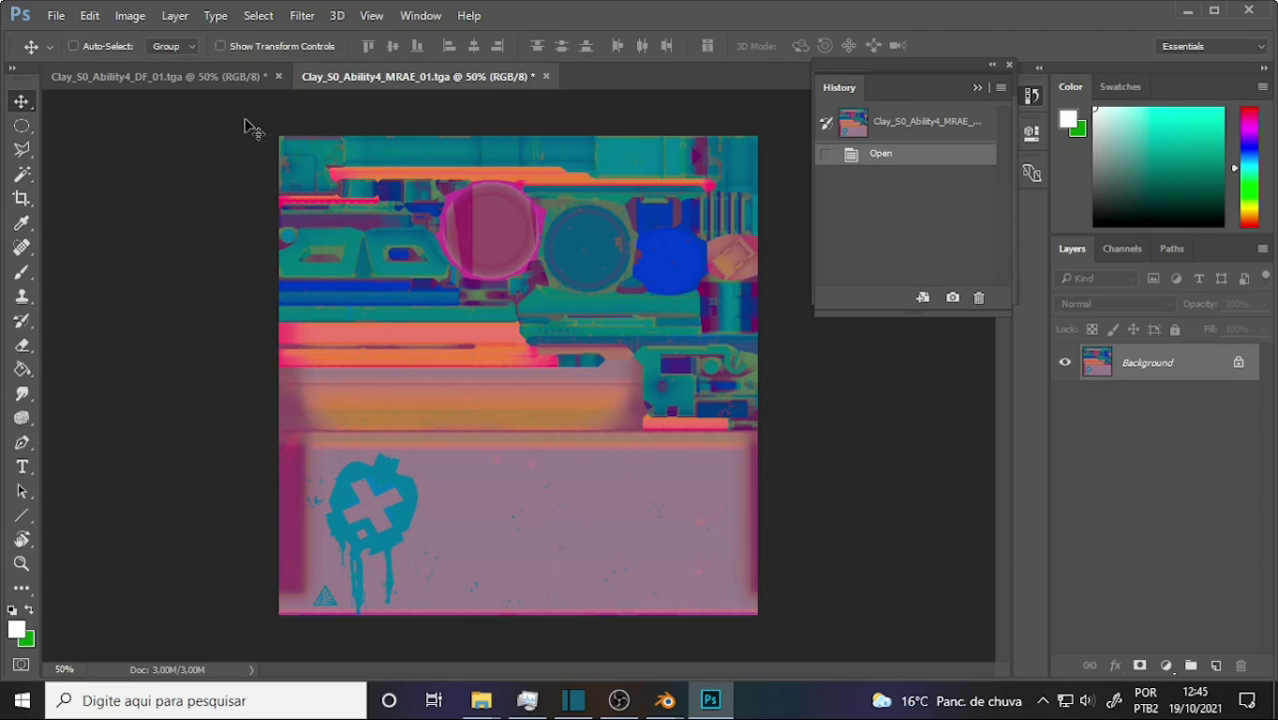
- Float the MRAE and diffuse textures as separate windows, then return to Blender
drag(448, 78, 578, 143)
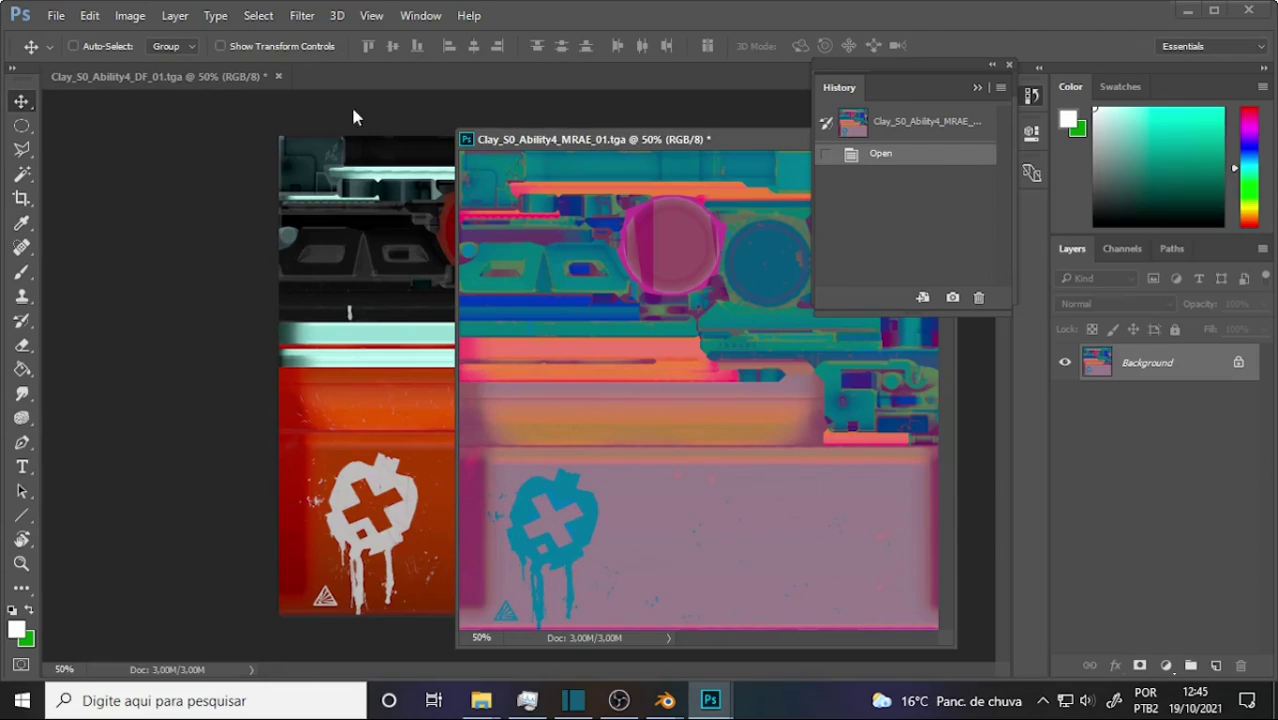
drag(206, 75, 262, 112)
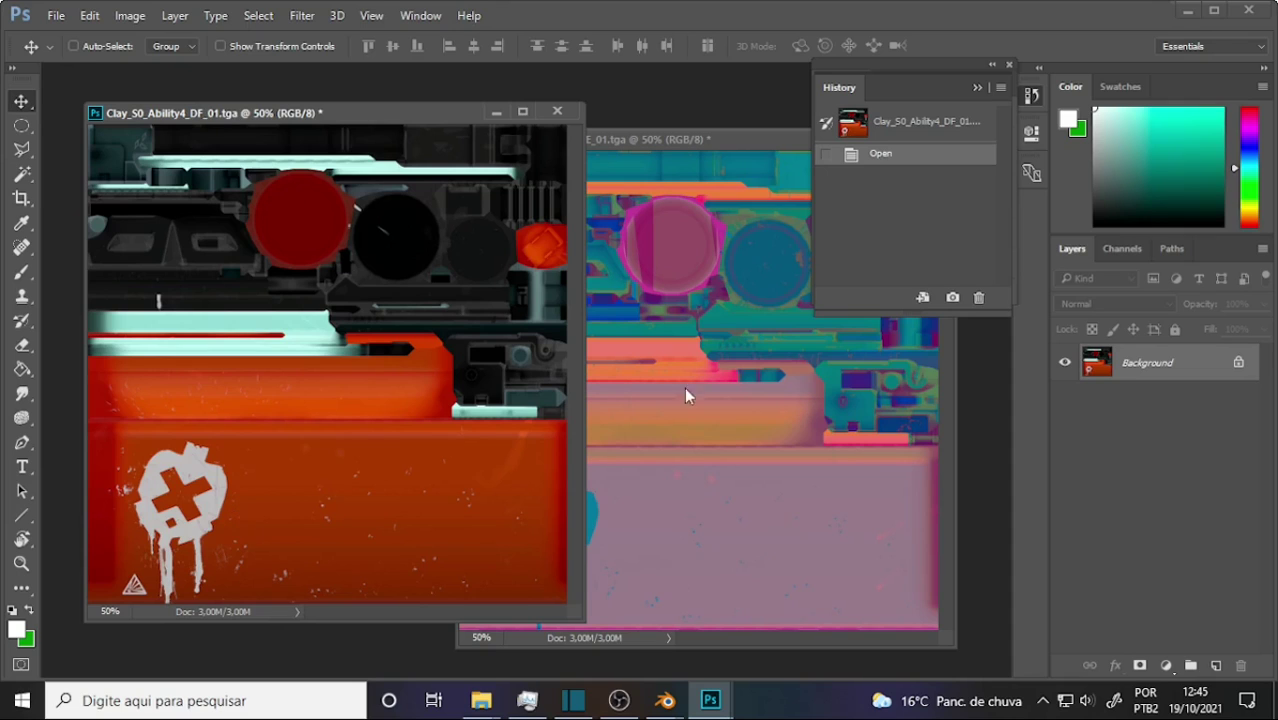
mouse_move(665, 700)
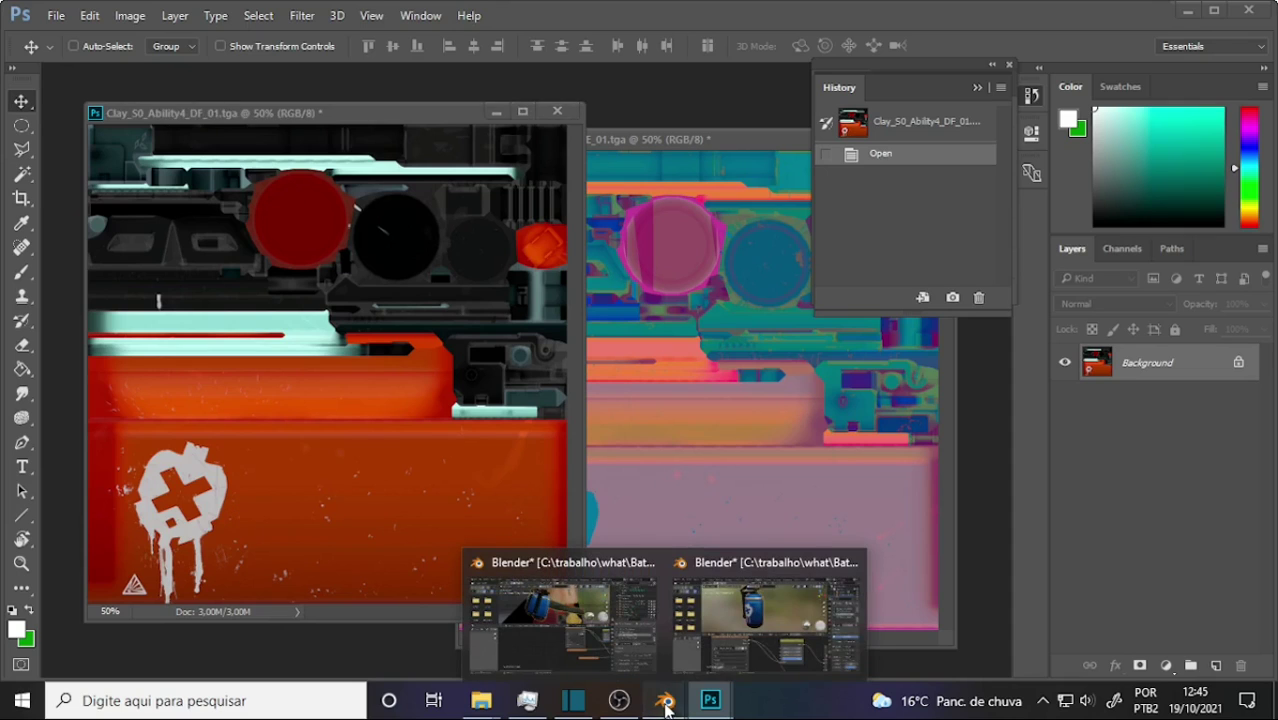
click(765, 640)
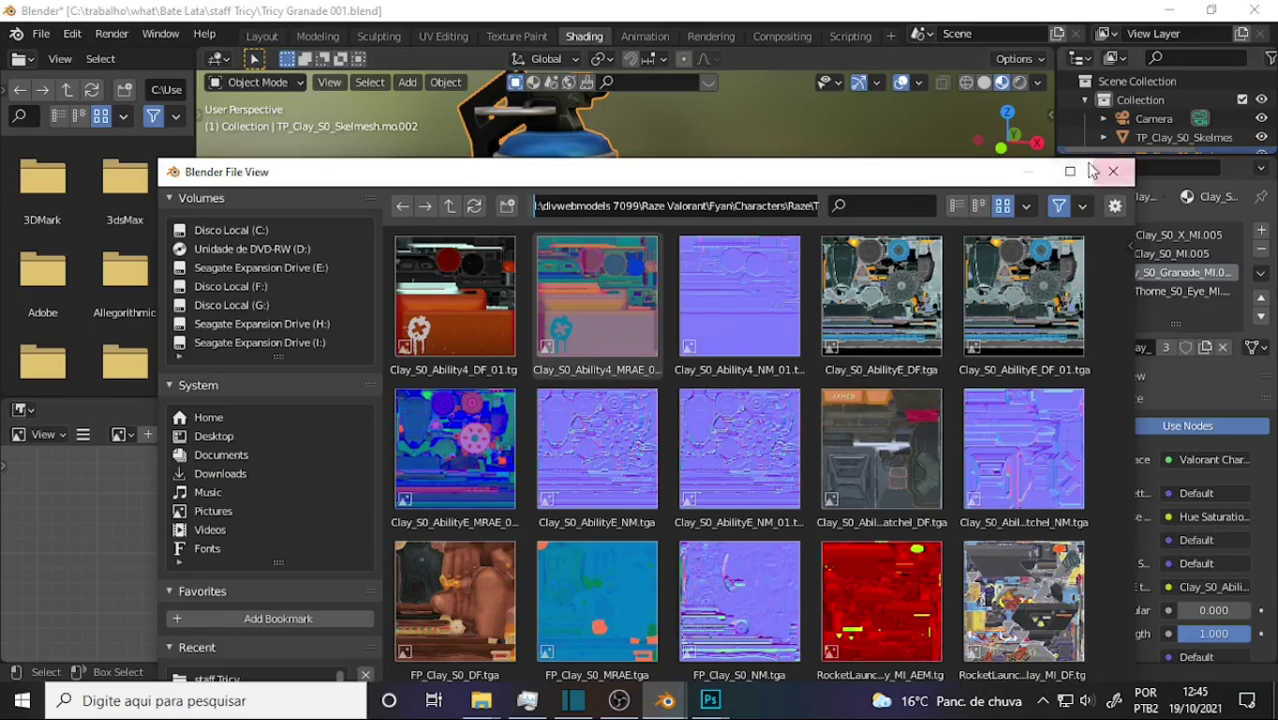
- Close Blender's texture file browser and return to the Photoshop texture windows
drag(970, 178, 912, 237)
click(1057, 232)
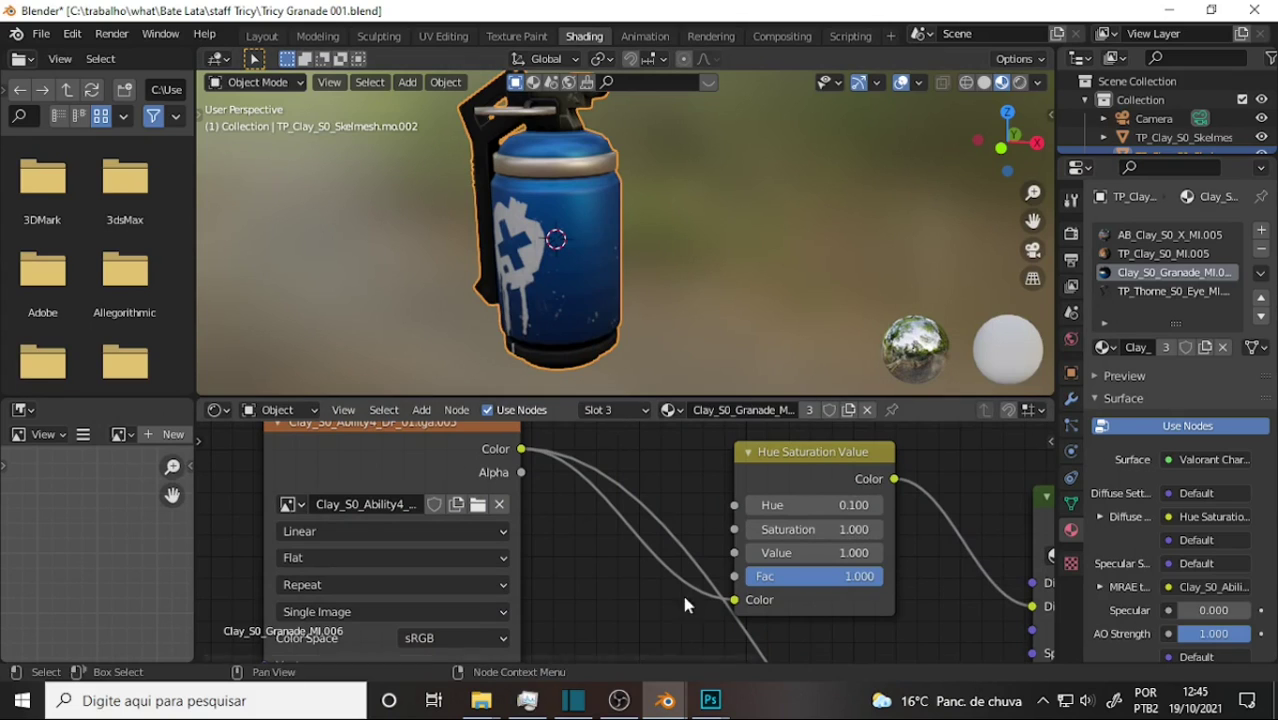
mouse_move(710, 701)
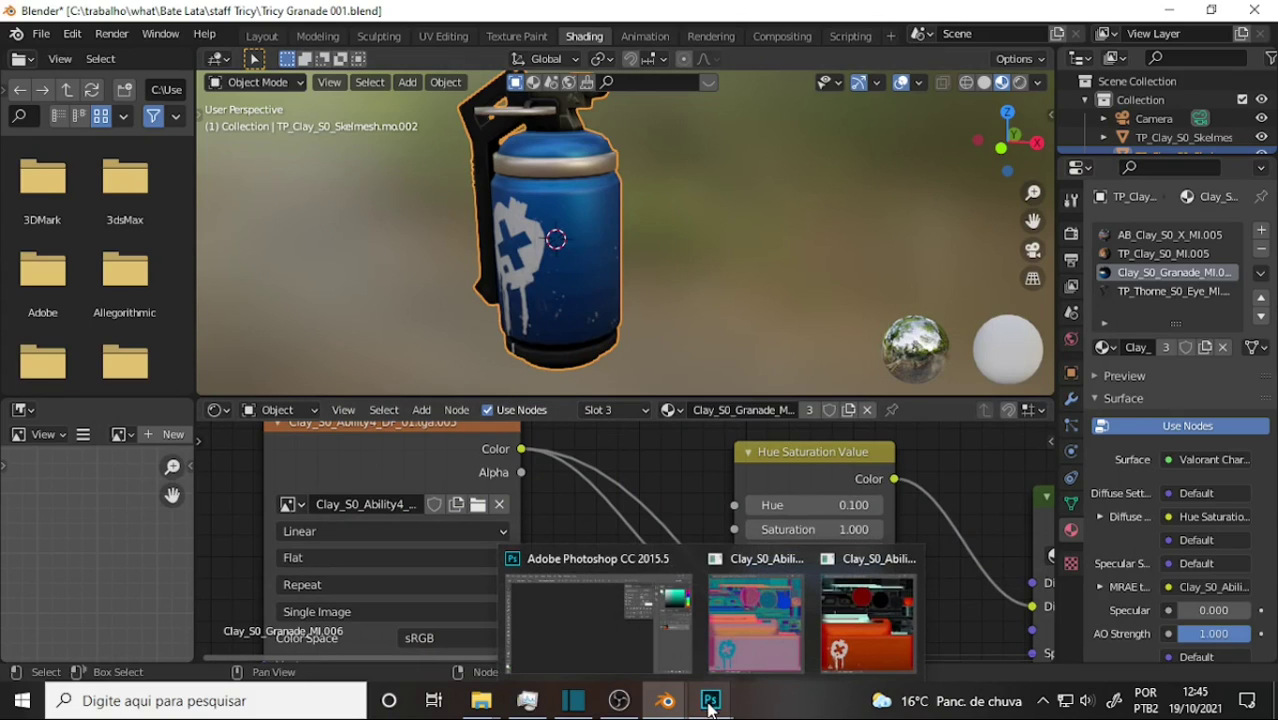
click(866, 618)
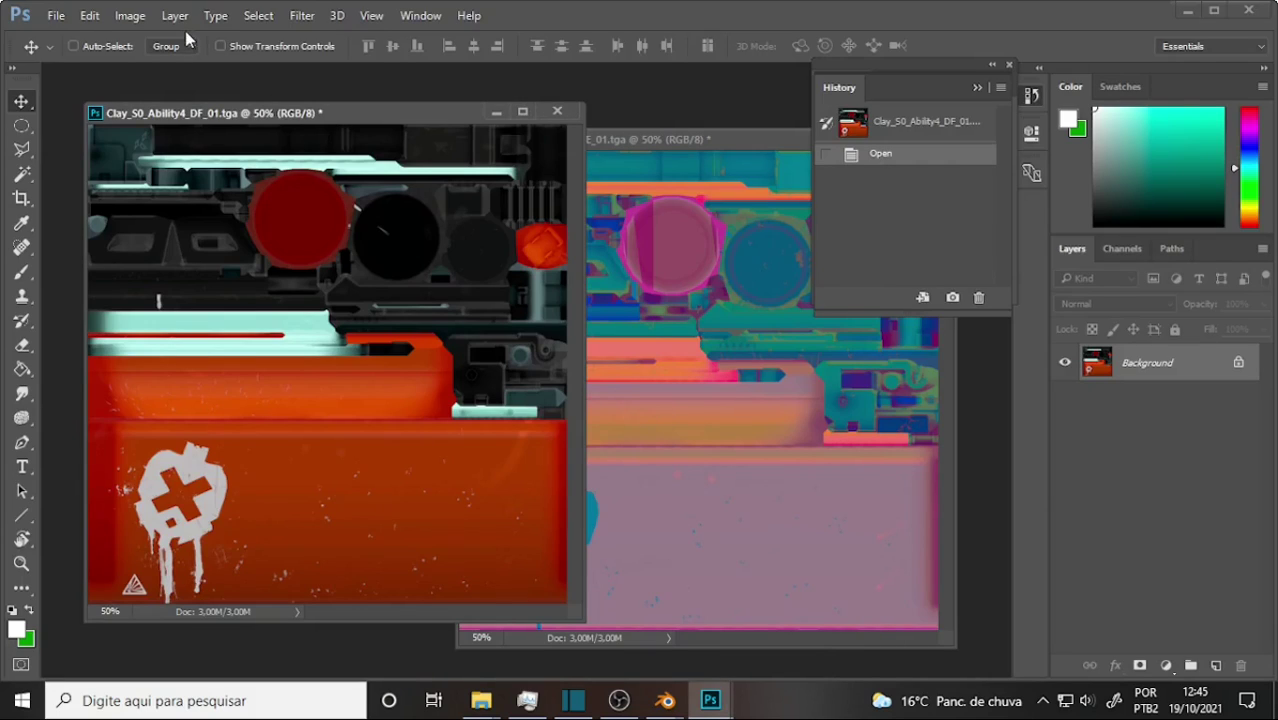
- Preview Hue/Saturation at Hue -47 on the diffuse texture, then bring Shotcut forward
click(130, 15)
mouse_move(157, 63)
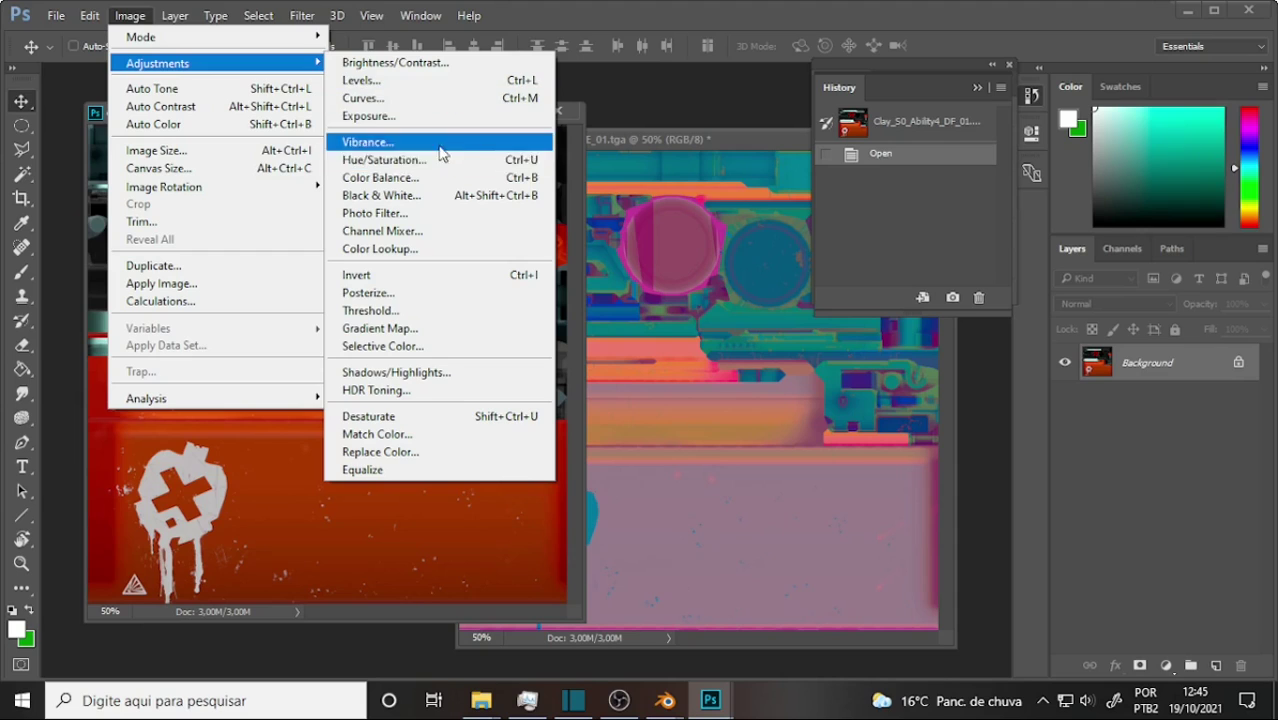
click(442, 164)
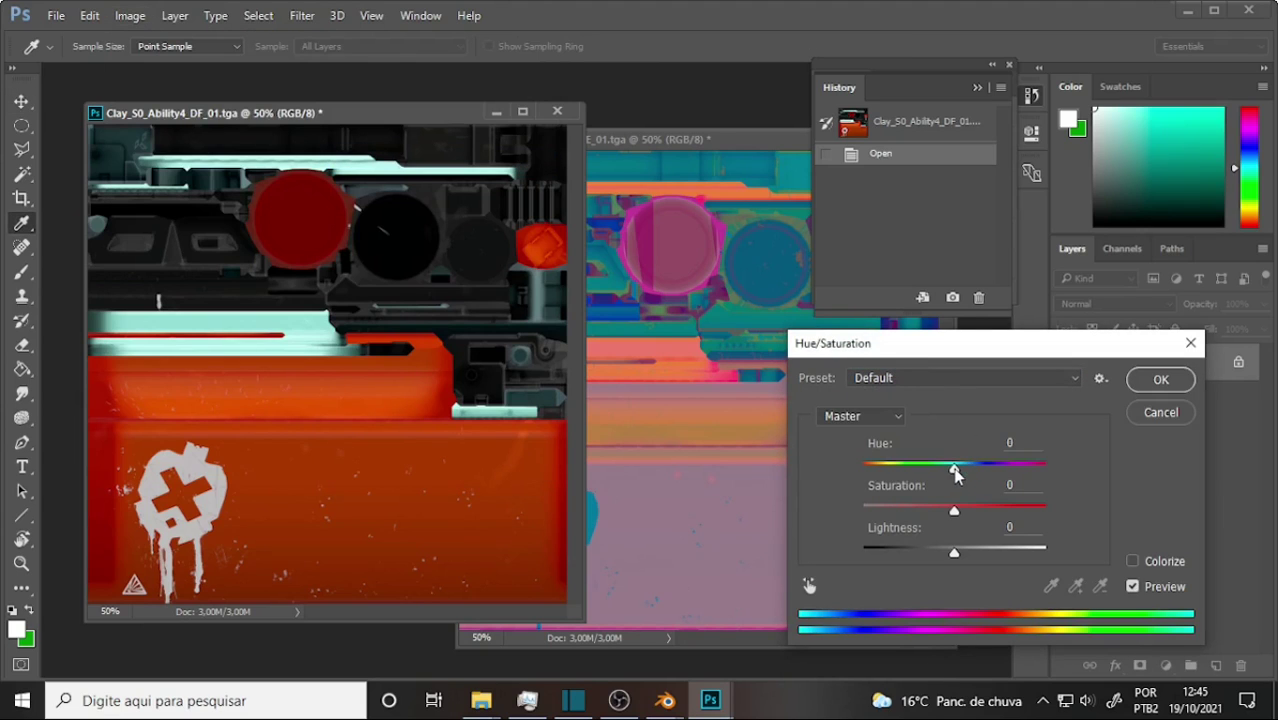
mouse_move(992, 468)
mouse_down()
mouse_move(1046, 468)
mouse_move(867, 472)
mouse_up()
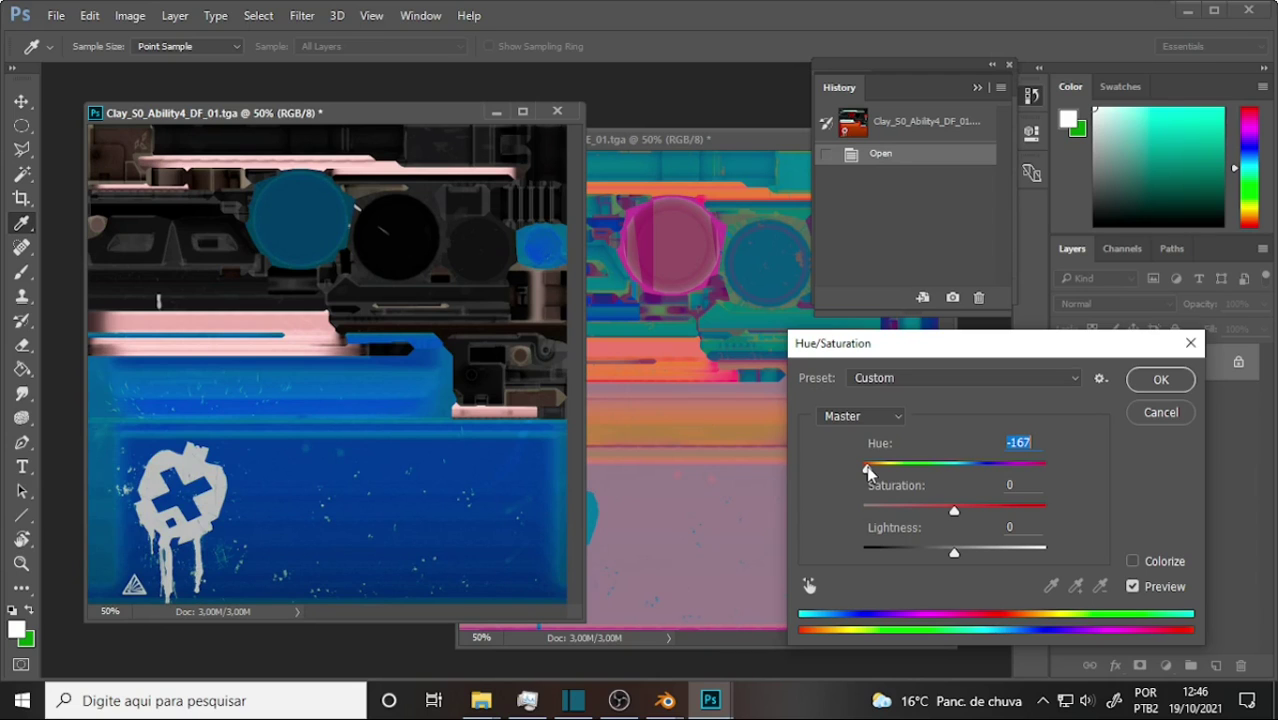
mouse_move(867, 472)
mouse_down()
mouse_move(927, 470)
mouse_move(912, 470)
mouse_up()
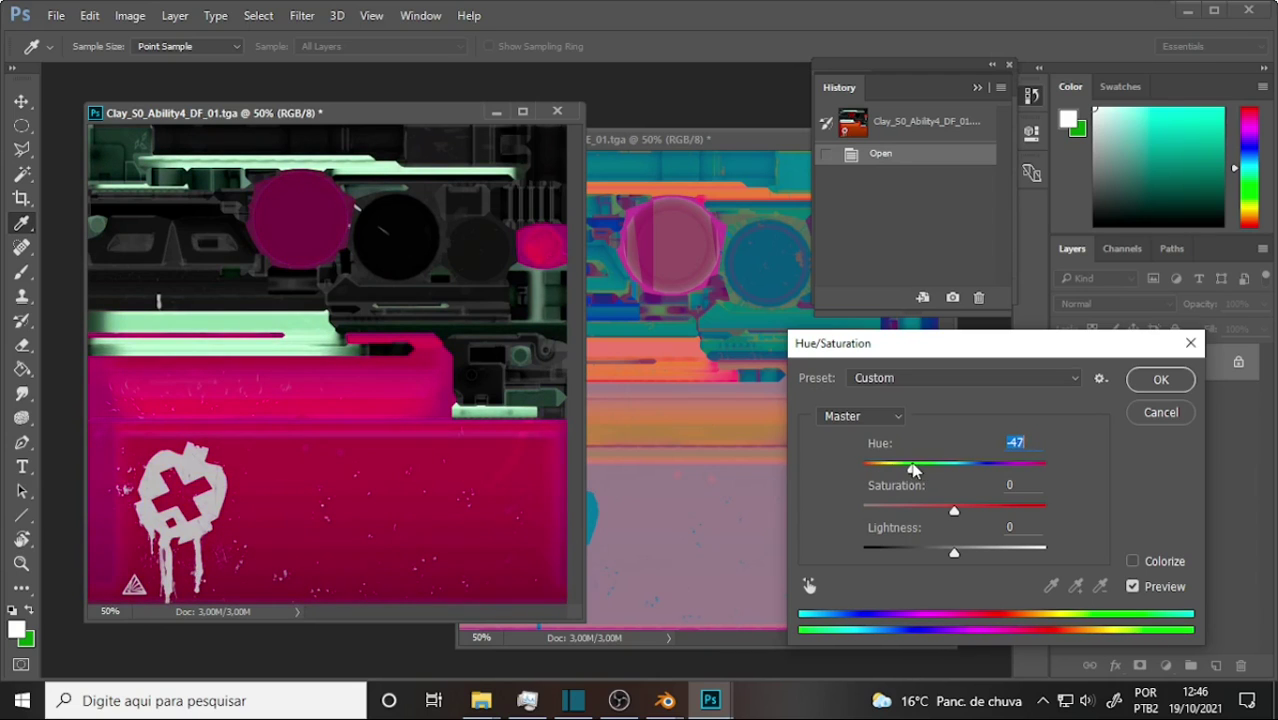
click(568, 702)
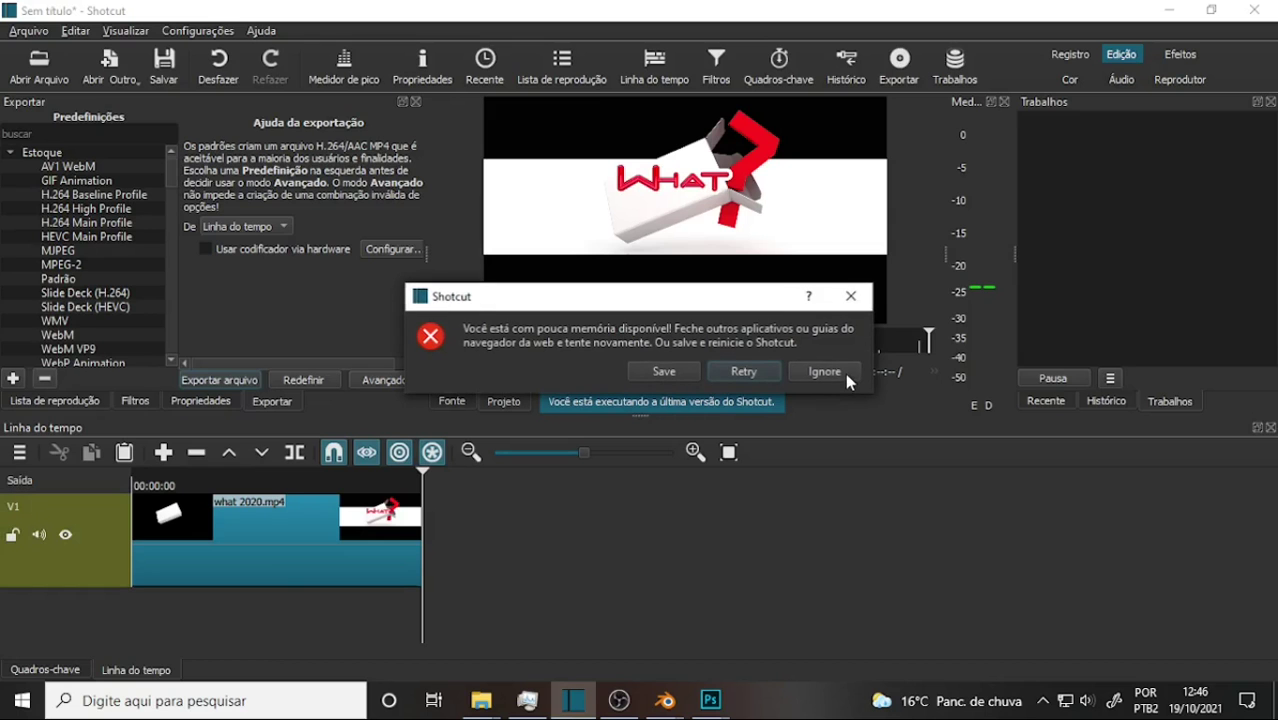
- Dismiss Shotcut's low-memory error without saving the project, and return to Photoshop's hue preview
click(851, 297)
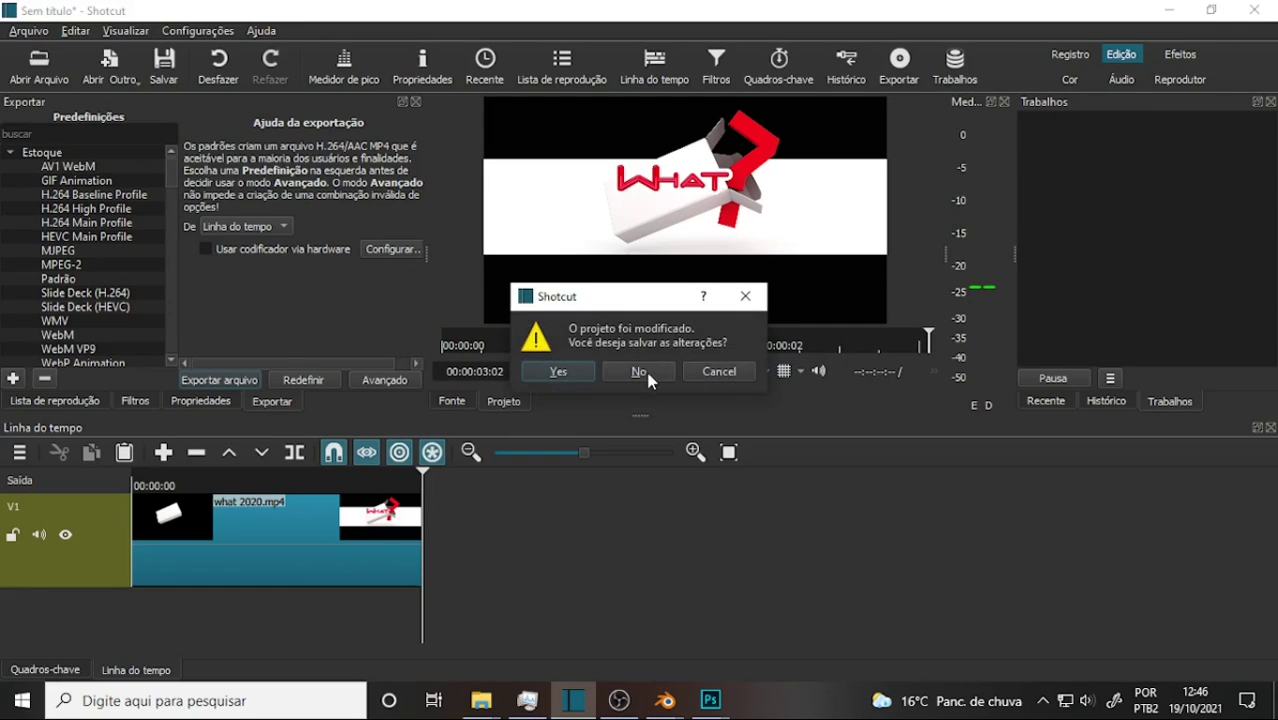
click(648, 373)
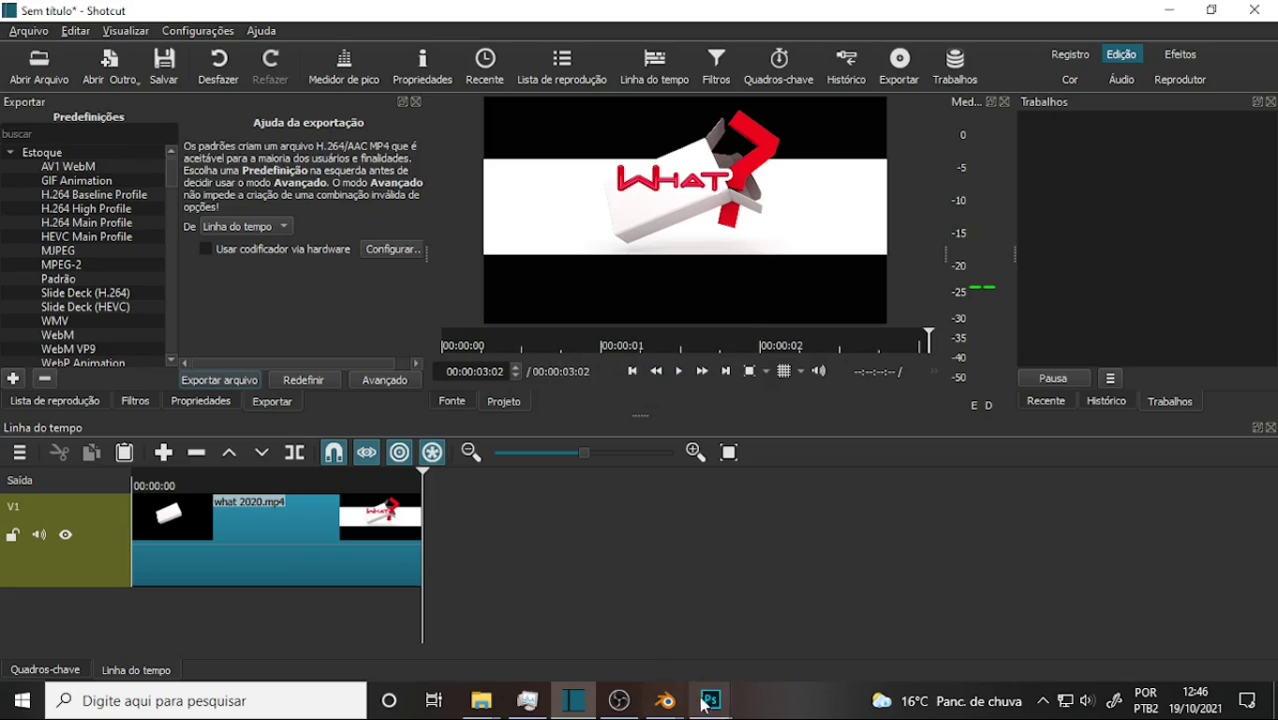
mouse_move(710, 700)
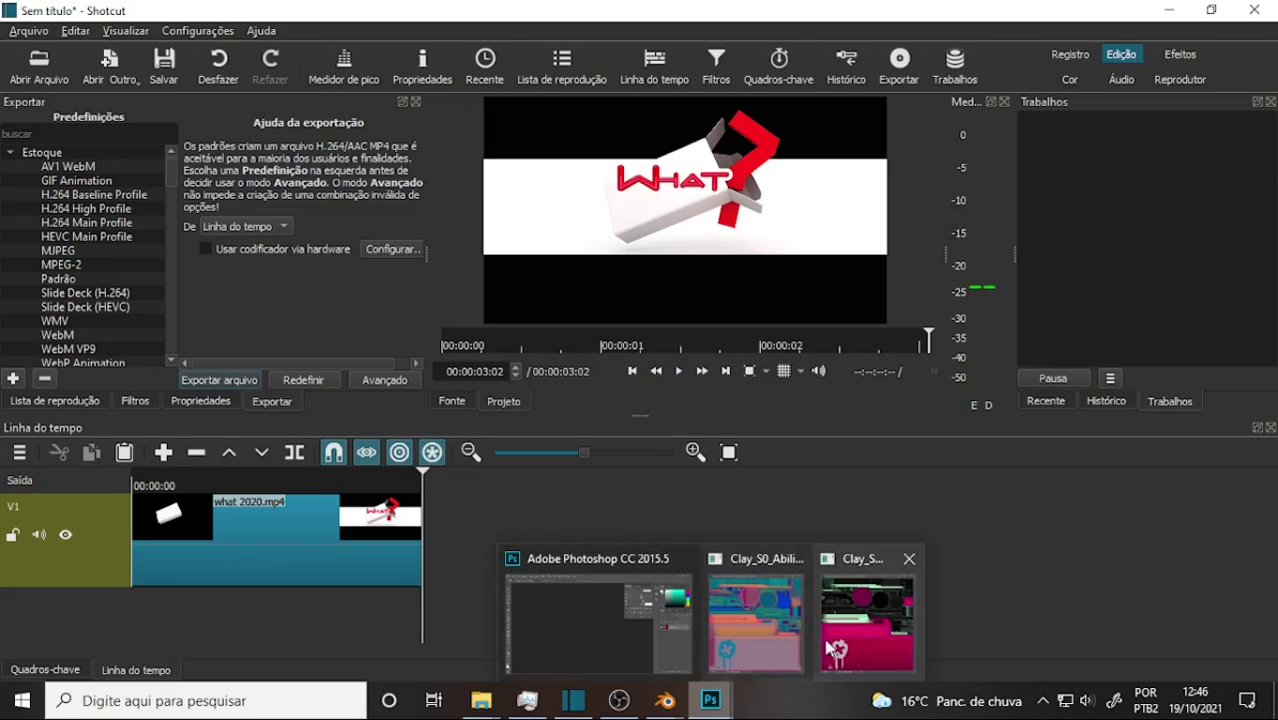
click(867, 622)
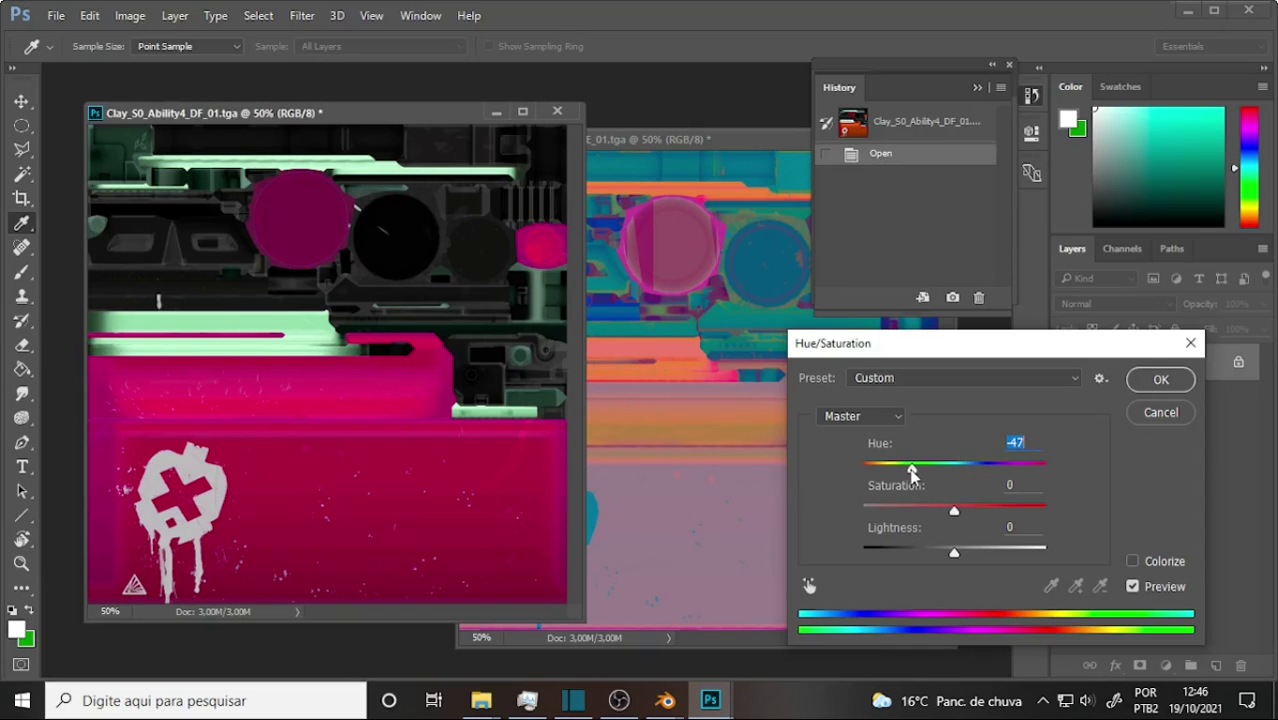
- Apply a -92 purple hue shift, then undo it to restore the orange texture
mouse_move(913, 470)
mouse_down()
mouse_move(871, 472)
mouse_move(895, 470)
mouse_up()
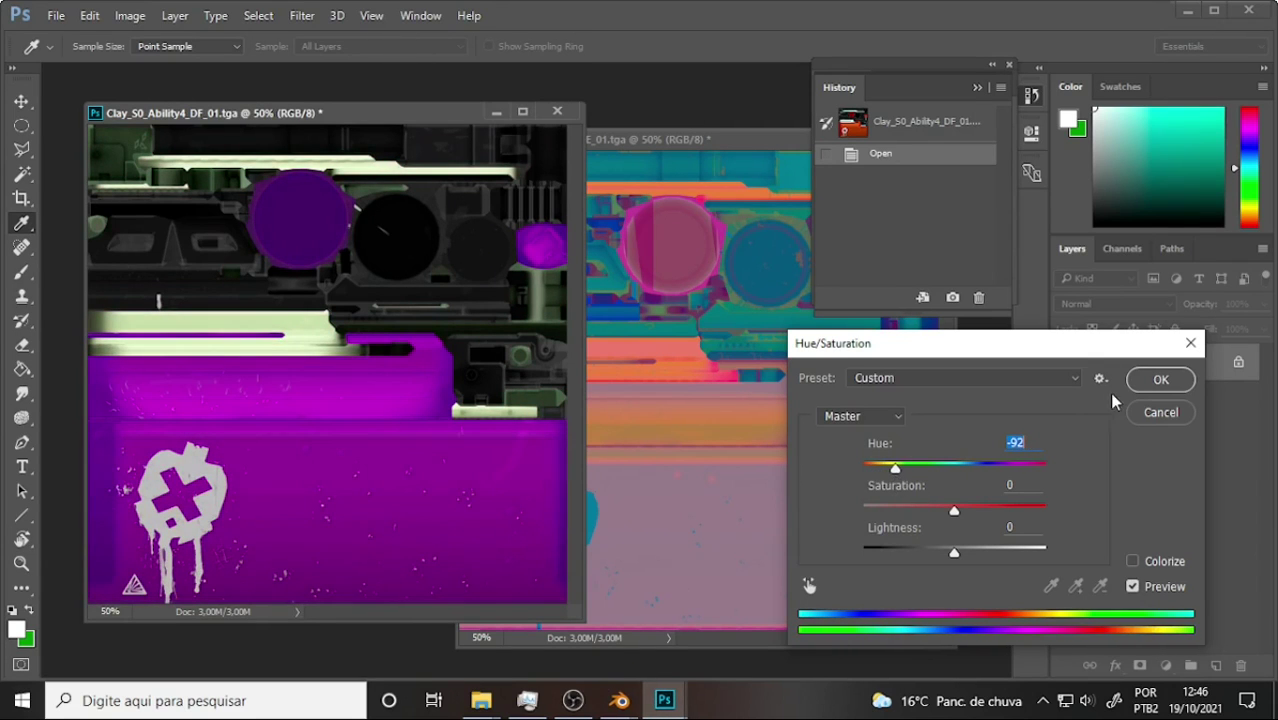
click(1162, 379)
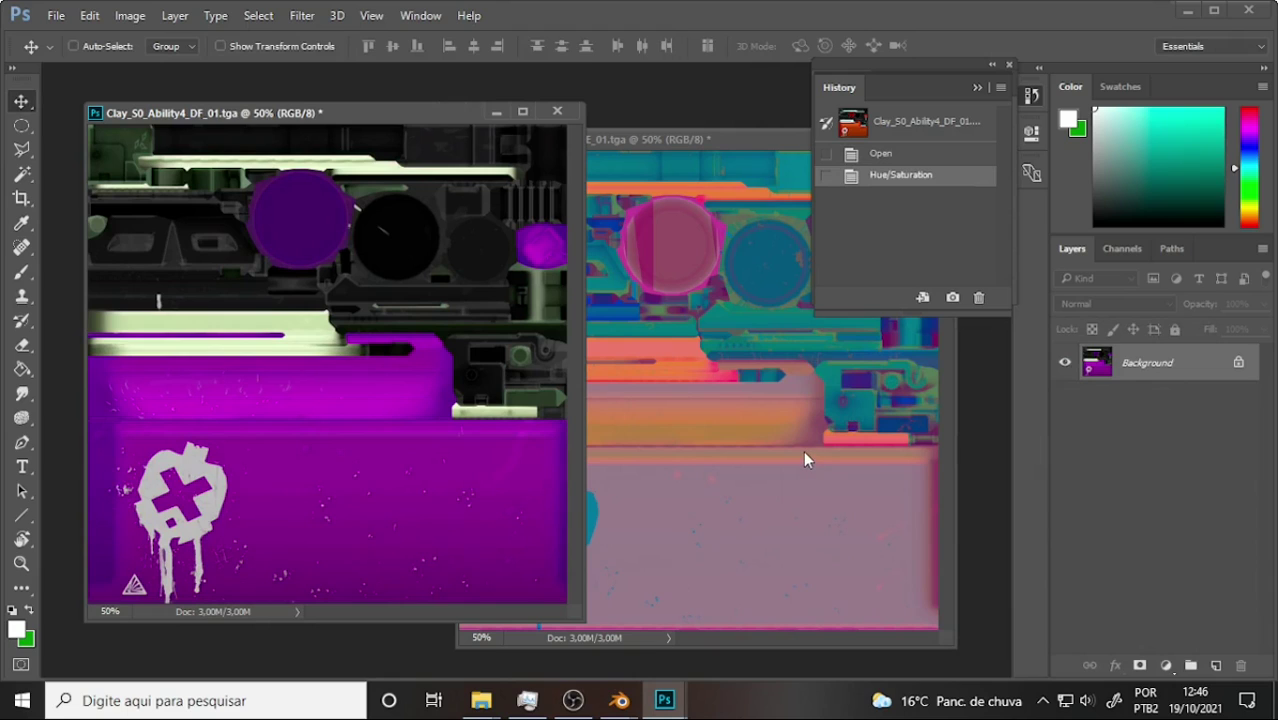
key(ctrl+z)
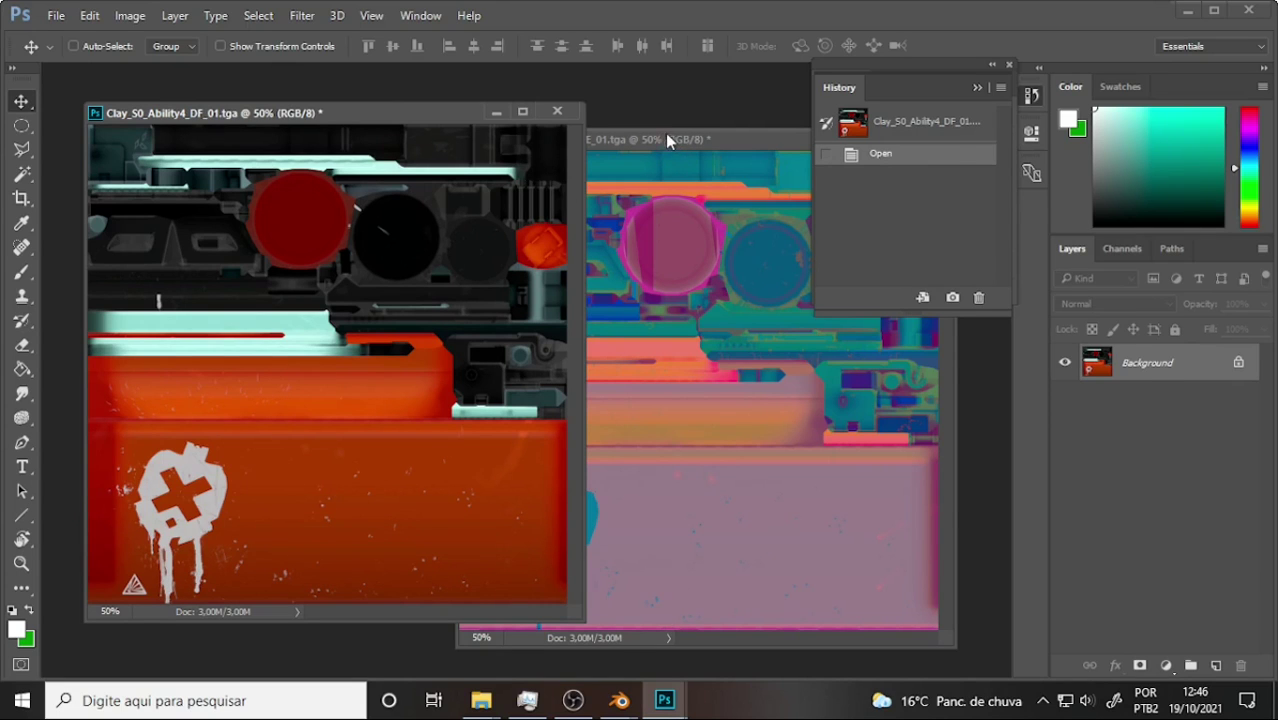
drag(667, 140, 759, 121)
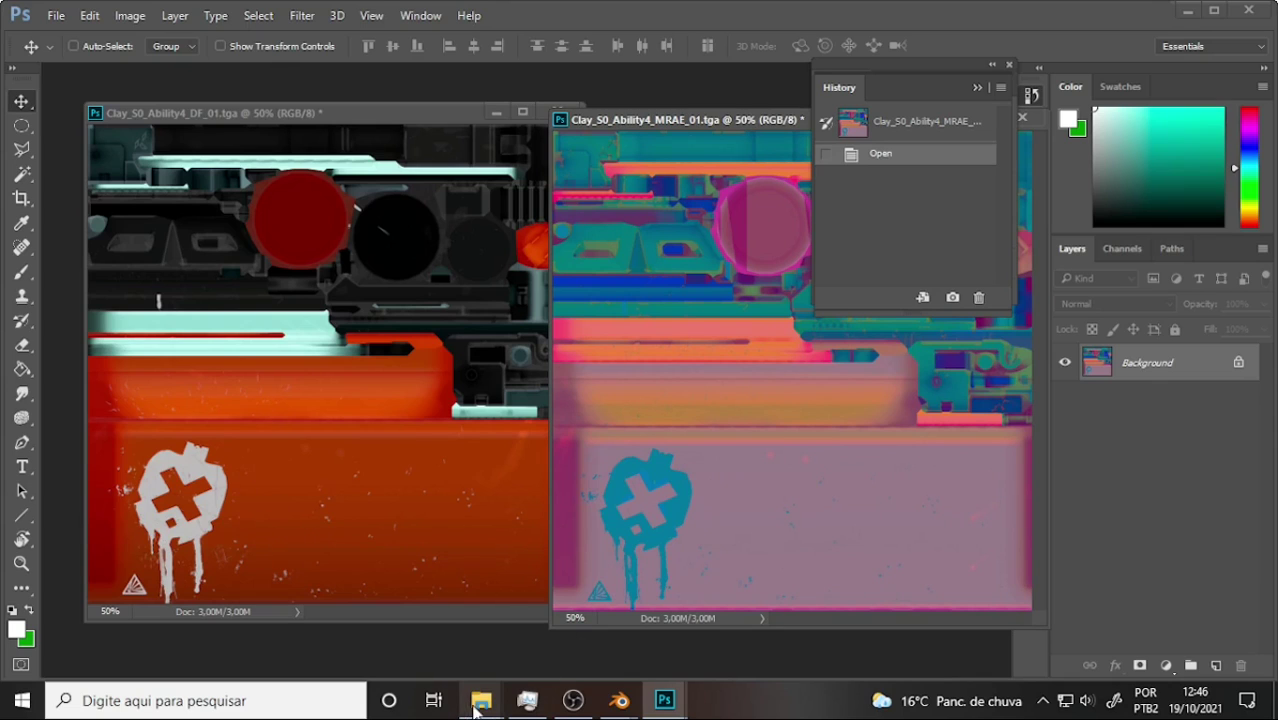
- Browse to the Bate Lata folder inside trabalho > what in File Explorer
mouse_move(481, 700)
click(362, 655)
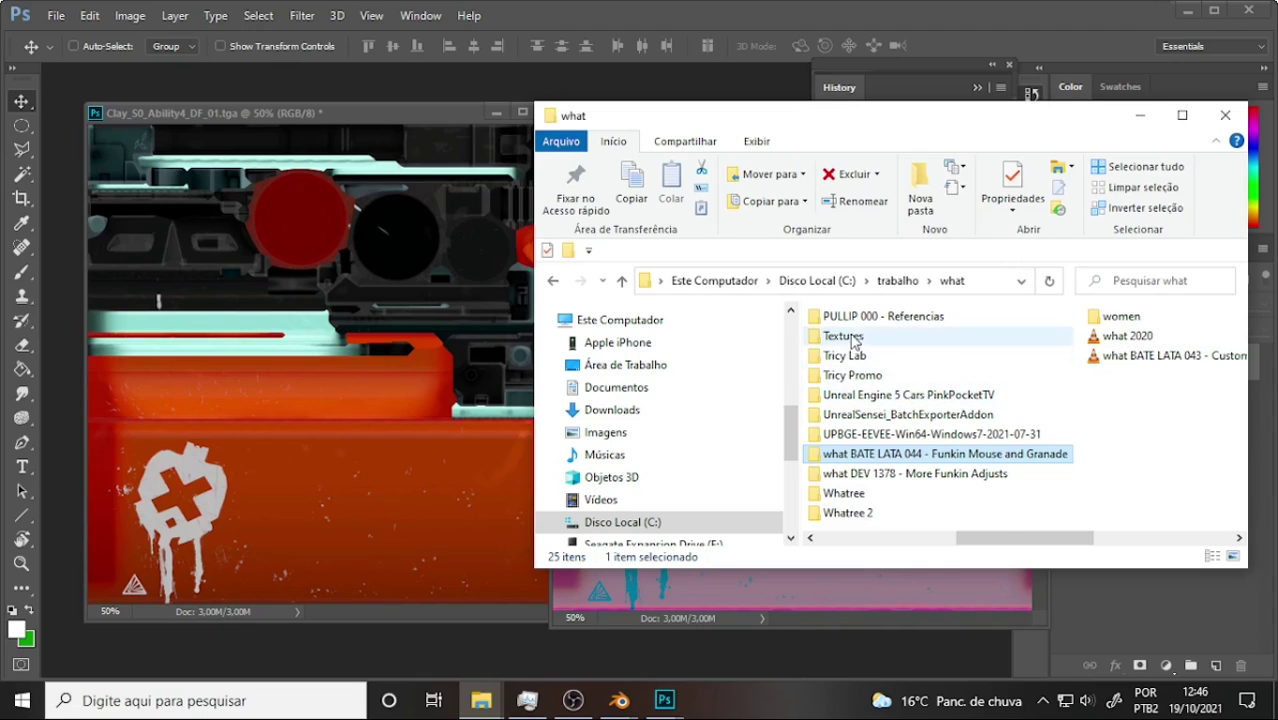
click(935, 537)
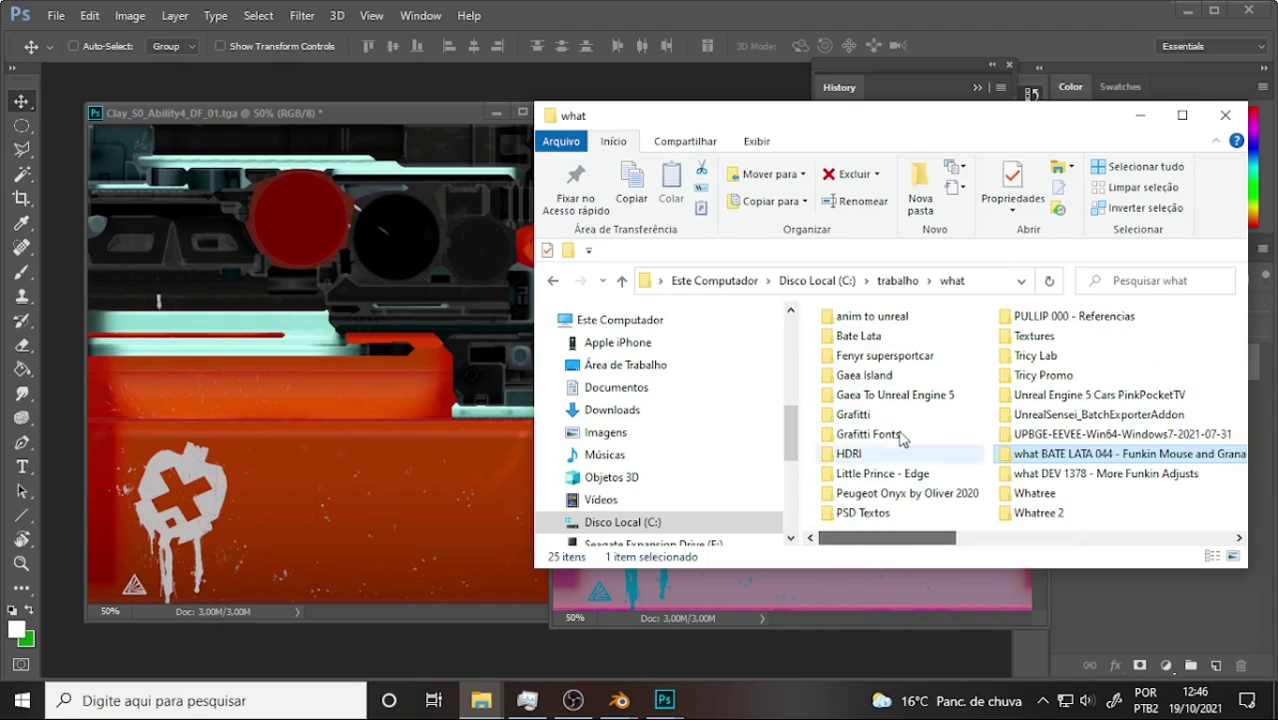
double_click(858, 336)
click(578, 701)
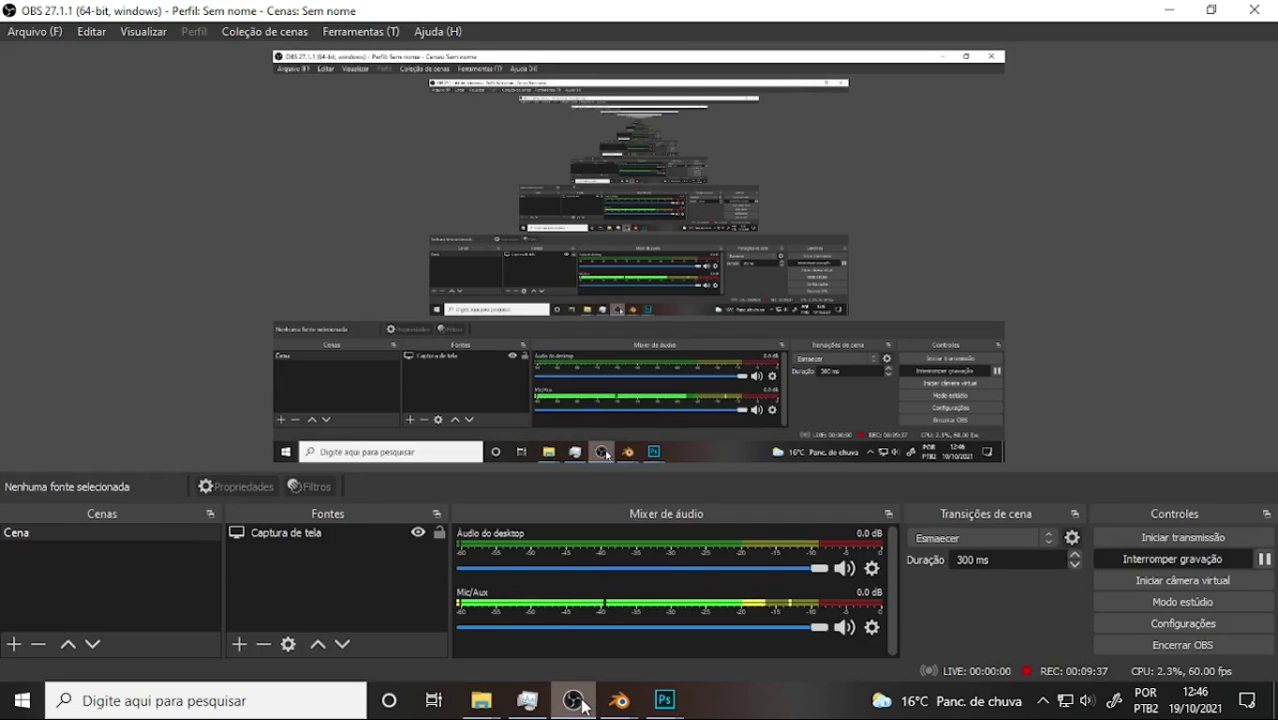
click(575, 701)
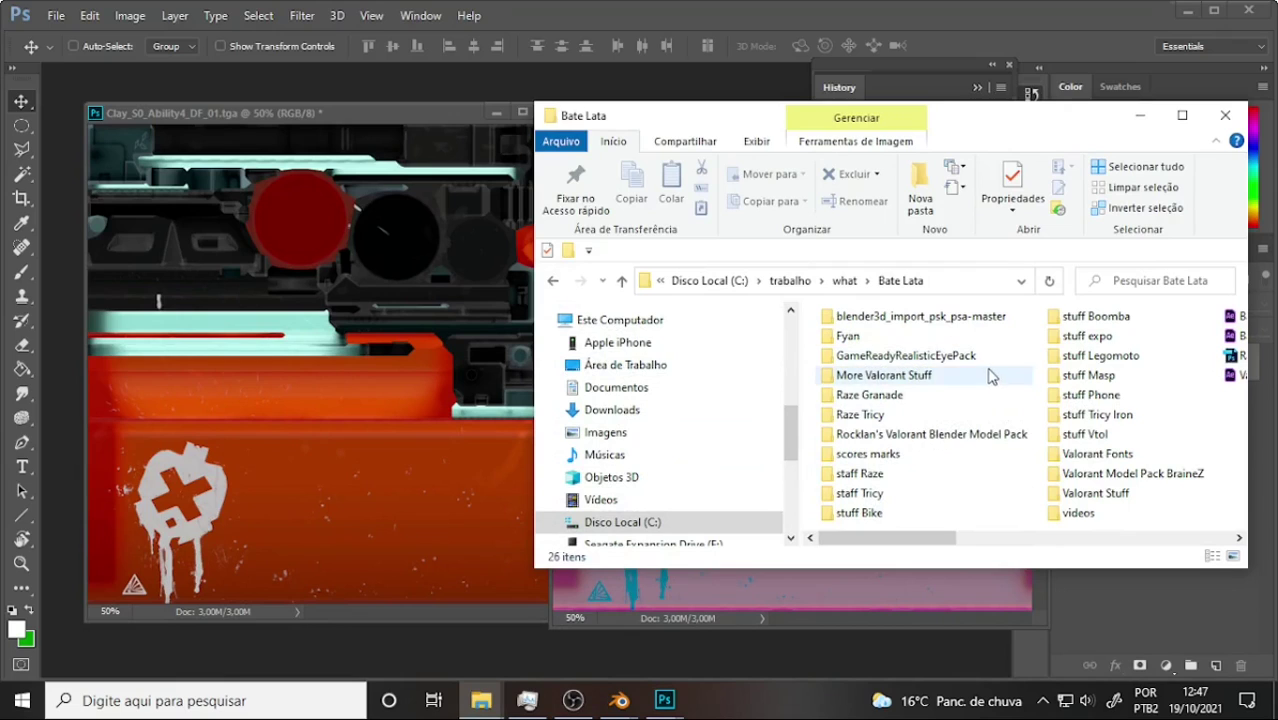
- Open the staff Tricy folder and select Tricy Logo Head Final 001
click(870, 493)
double_click(870, 493)
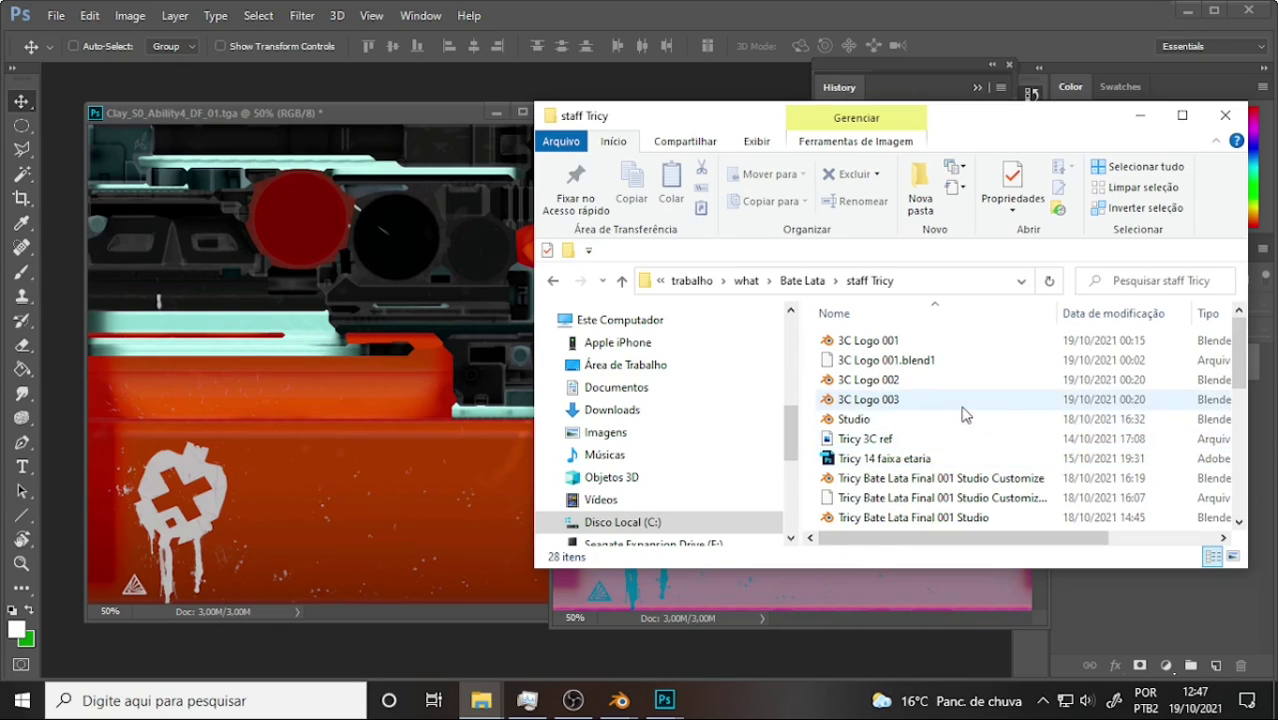
scroll(965, 414, down, 1)
scroll(958, 407, down, 2)
scroll(958, 410, up, 2)
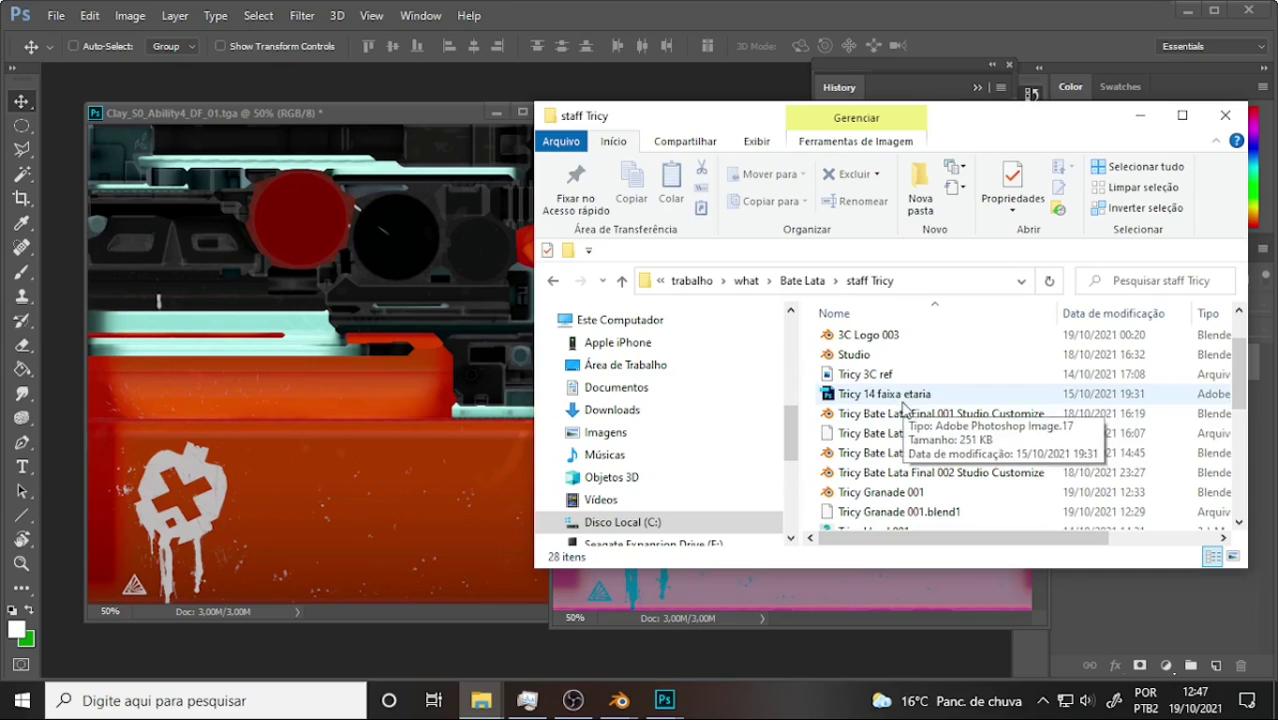
scroll(958, 392, down, 1)
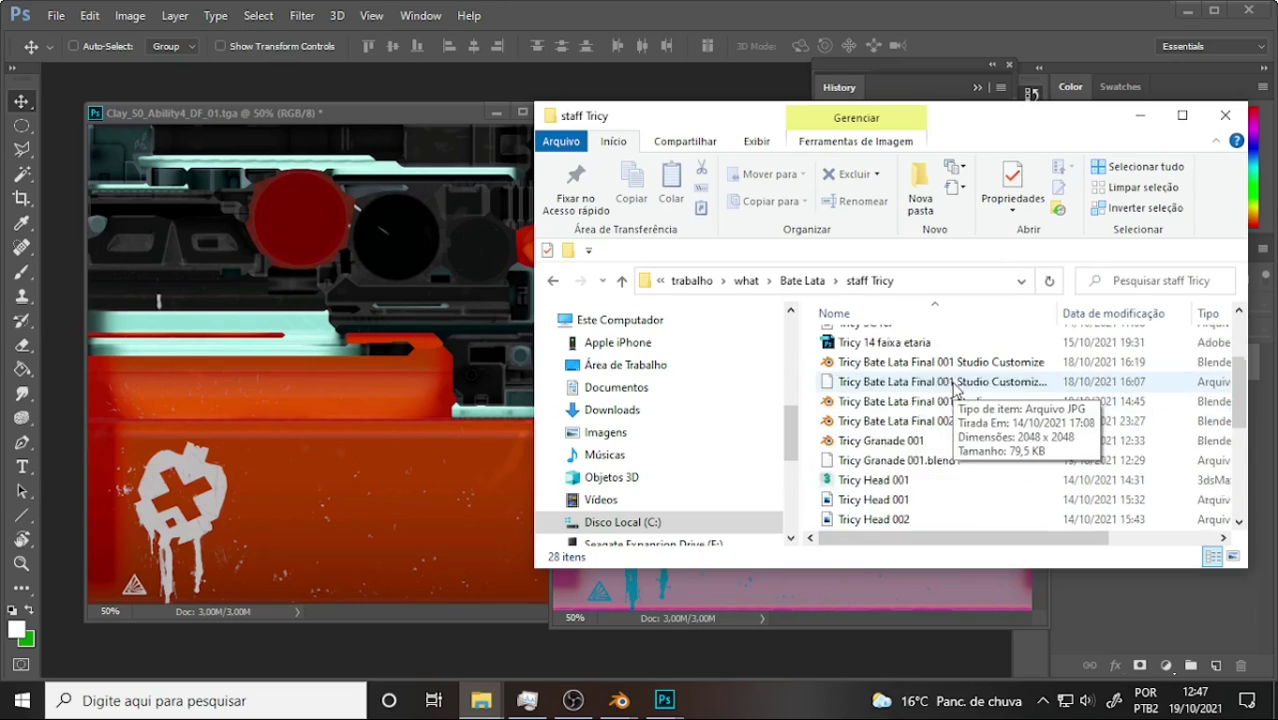
scroll(956, 391, down, 1)
scroll(953, 390, down, 1)
scroll(955, 390, down, 1)
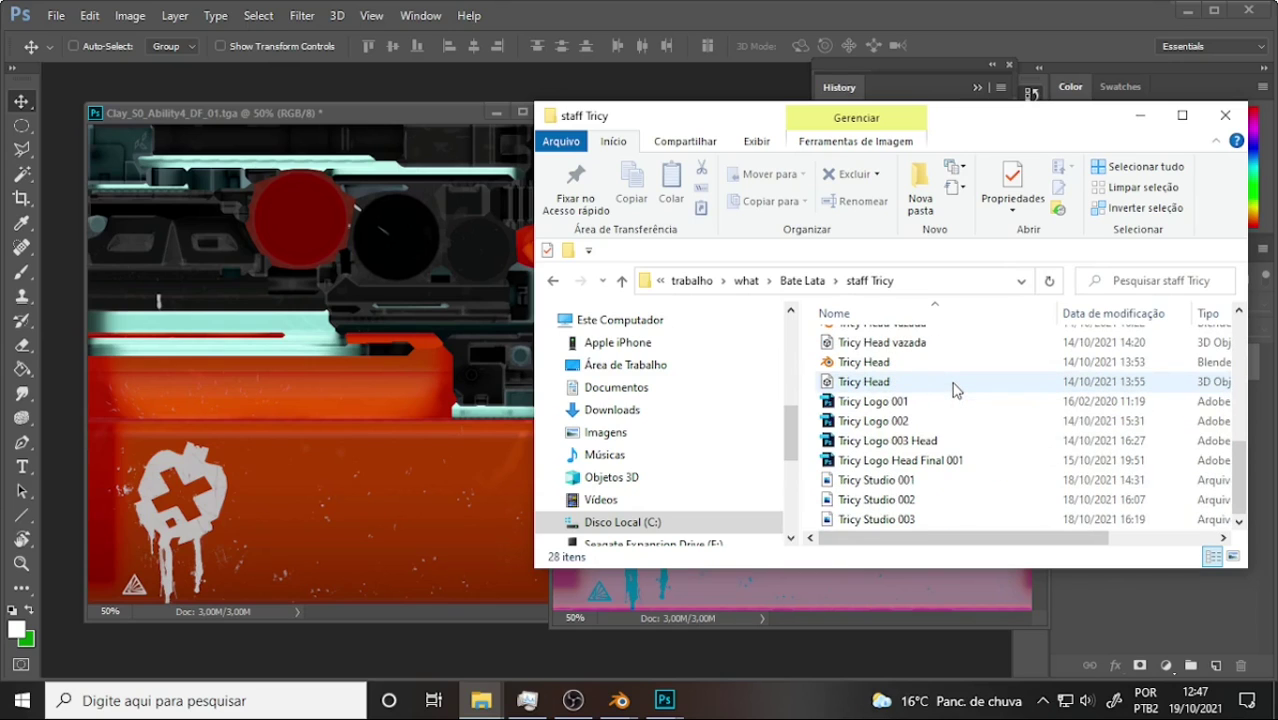
click(876, 468)
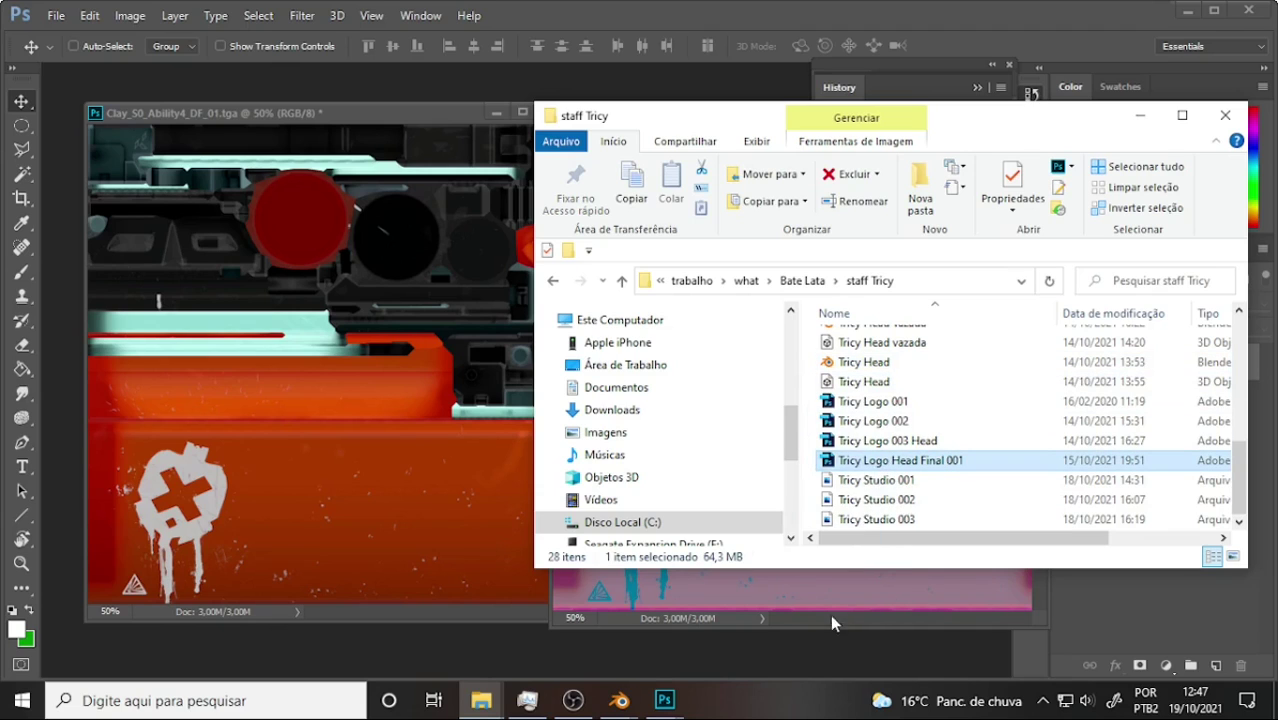
- Open Tricy Logo Head Final 001 in its own window, hiding Layer 1 copy, Layer 1 and Grey
drag(831, 616, 832, 659)
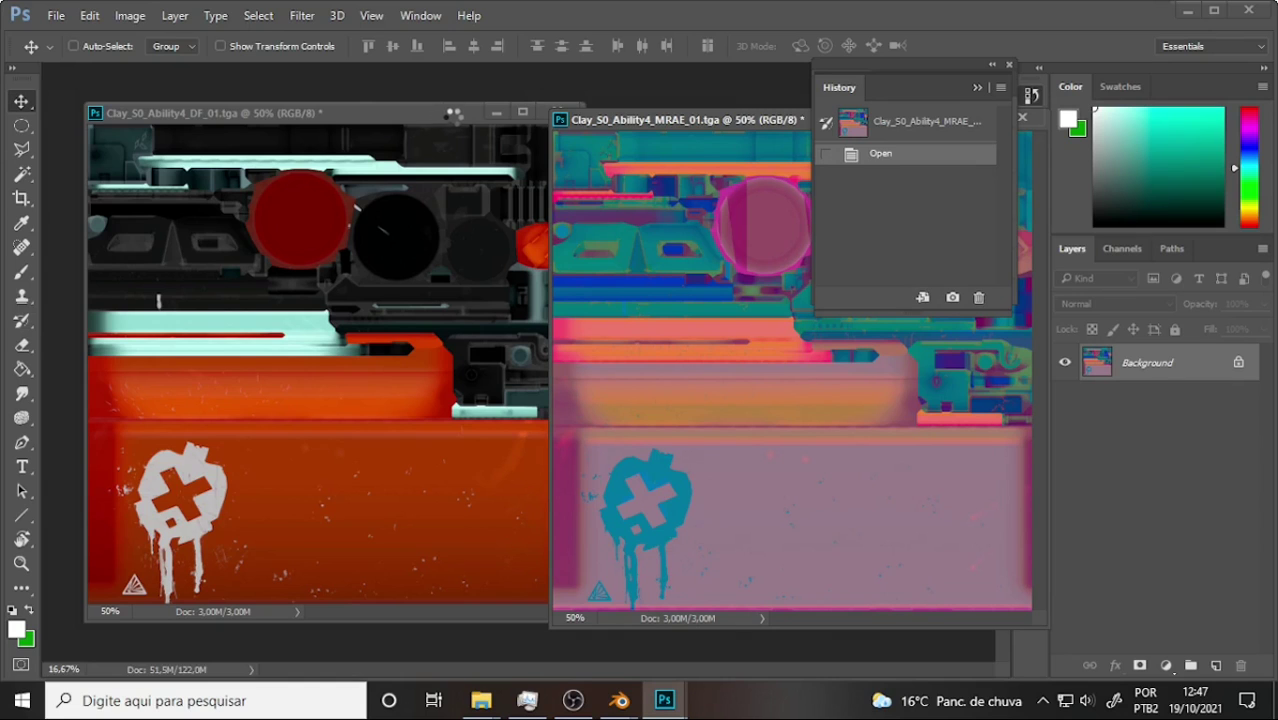
drag(262, 77, 380, 114)
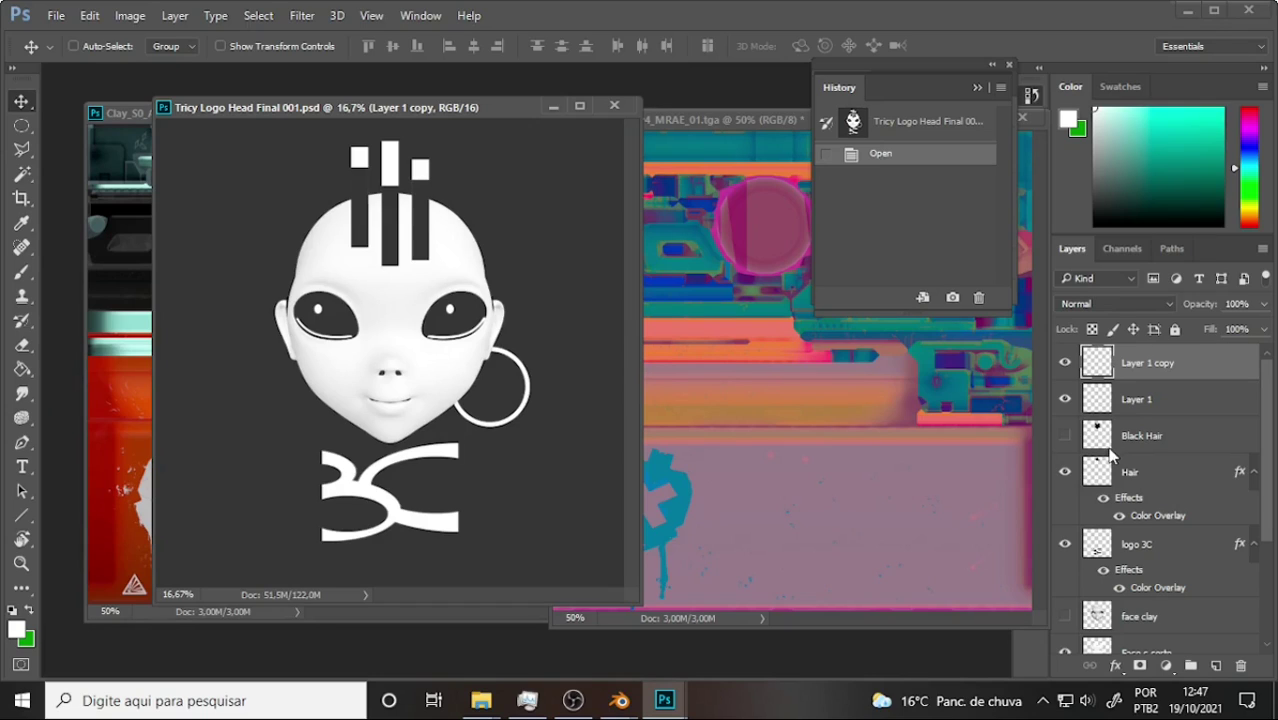
click(1066, 364)
click(1068, 398)
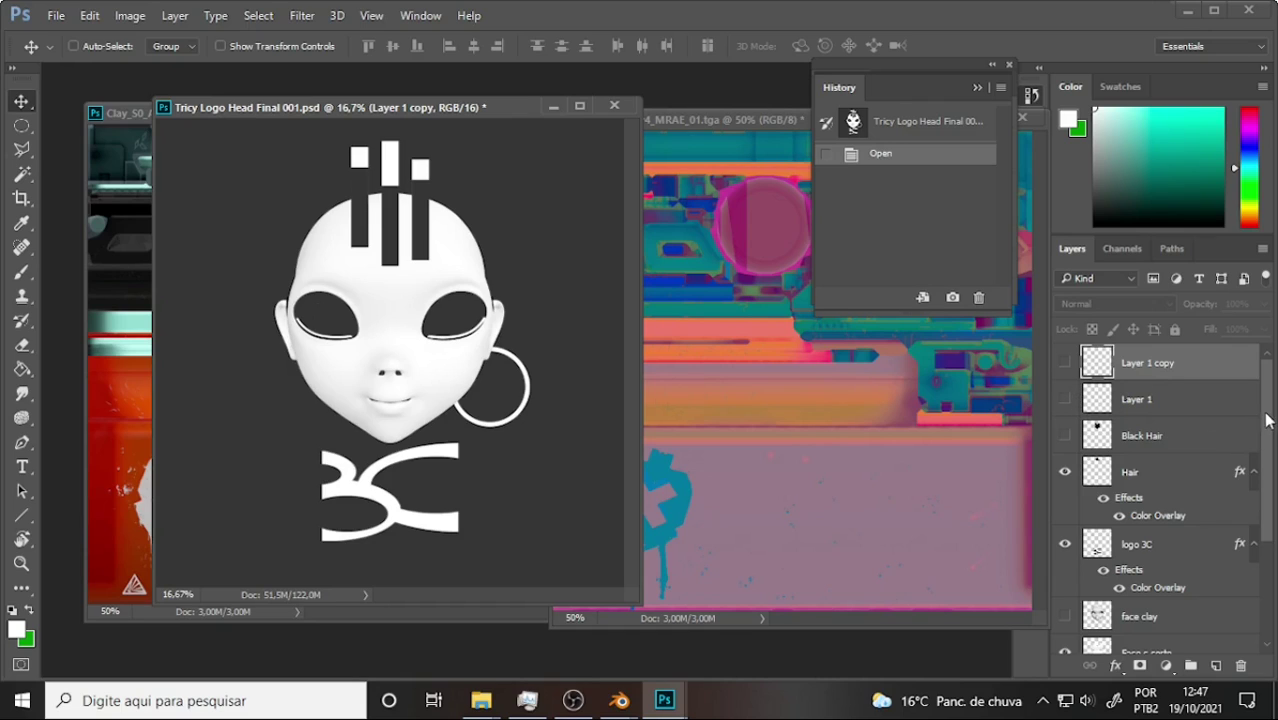
drag(1264, 487, 1274, 577)
click(1065, 599)
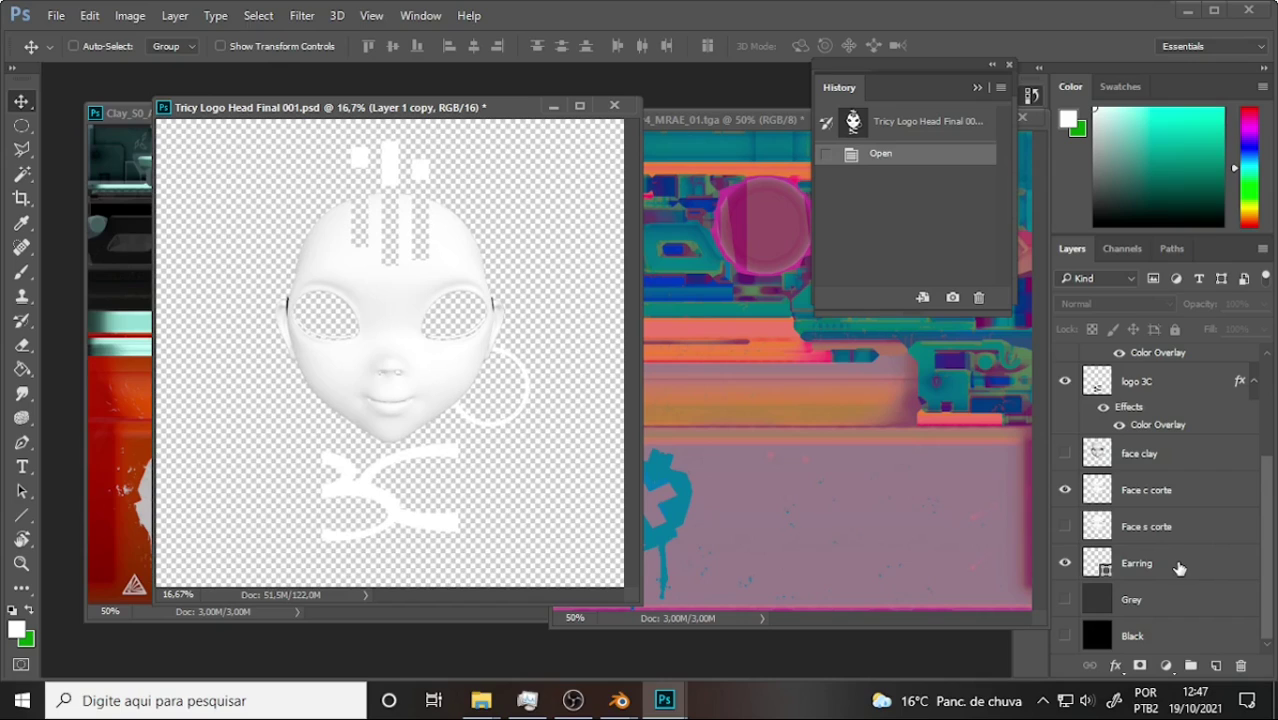
- Select the Earring, Face c corte, logo 3C and Hair layers together
ctrl+click(1178, 490)
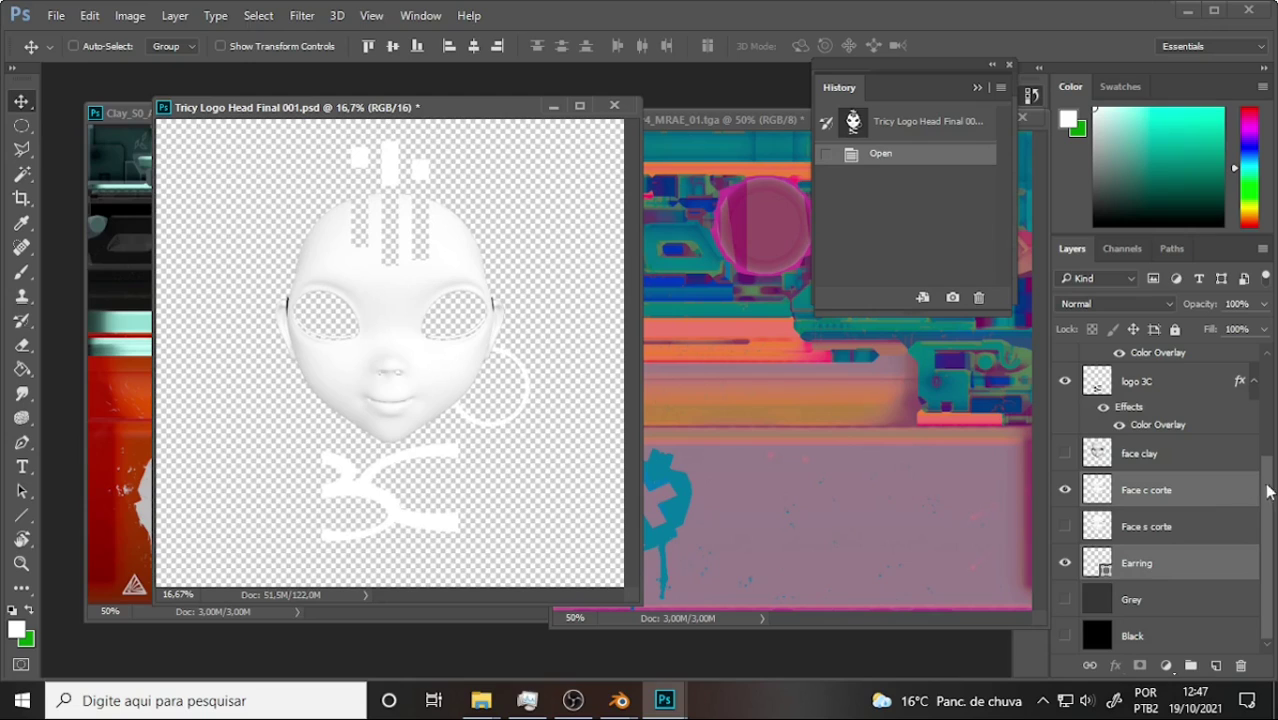
ctrl+click(1142, 391)
scroll(1270, 486, up, 1)
scroll(1270, 484, up, 2)
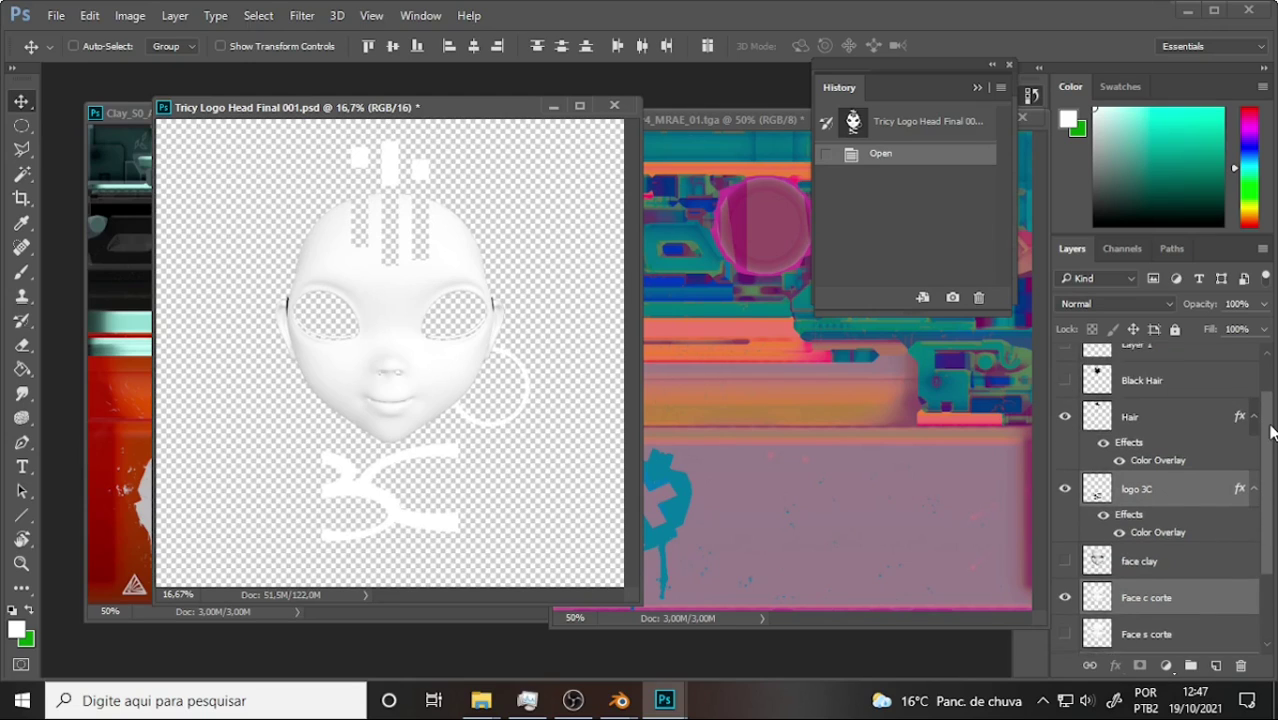
scroll(1260, 470, up, 2)
key(ctrl)
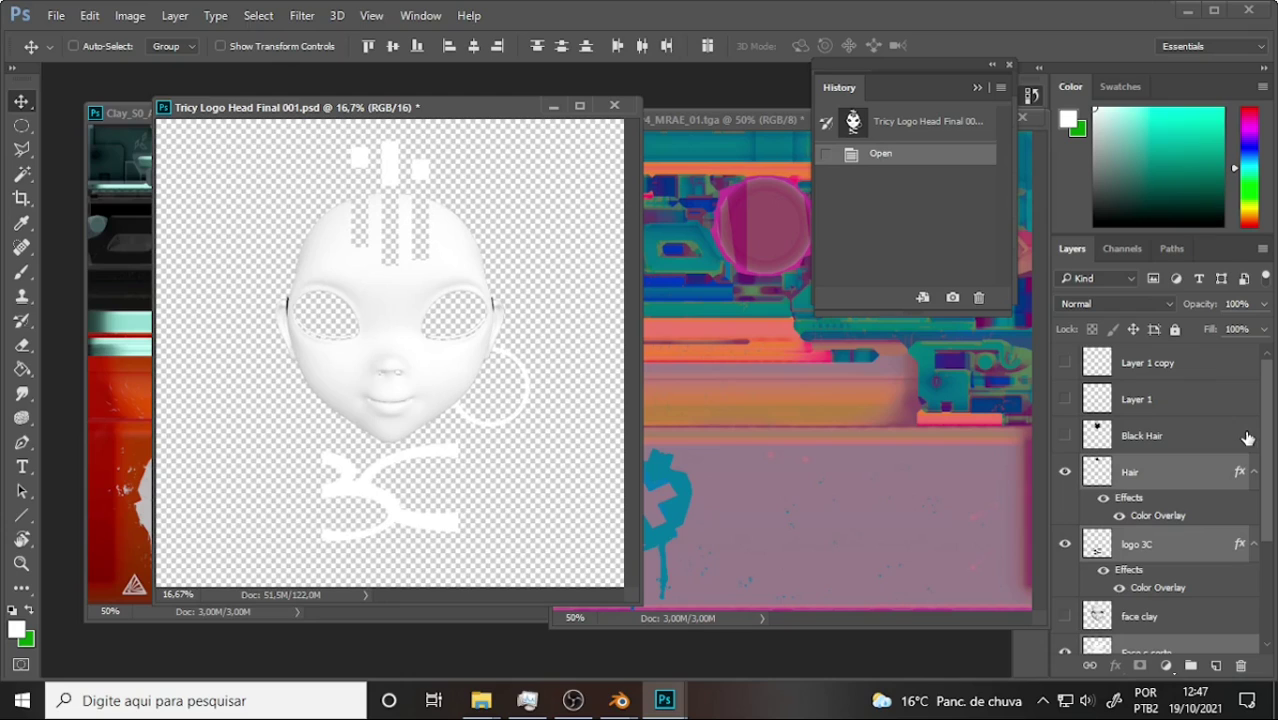
drag(1268, 420, 1265, 510)
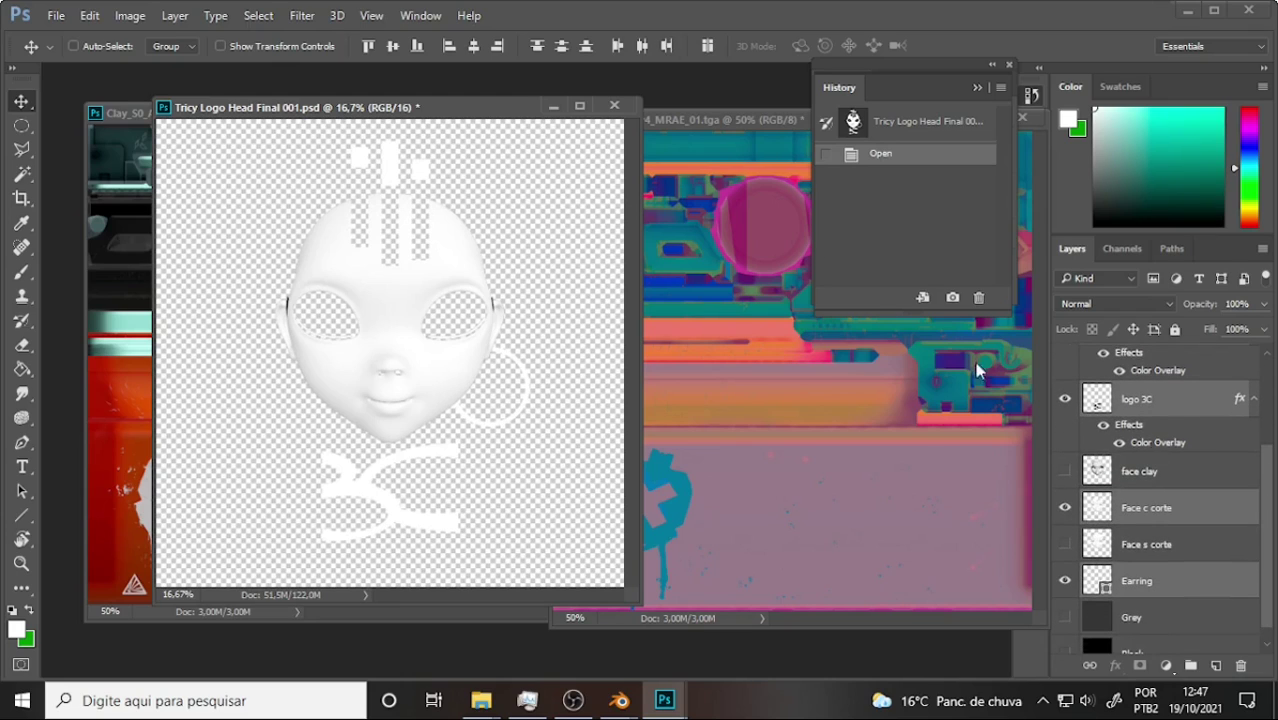
drag(496, 116, 716, 120)
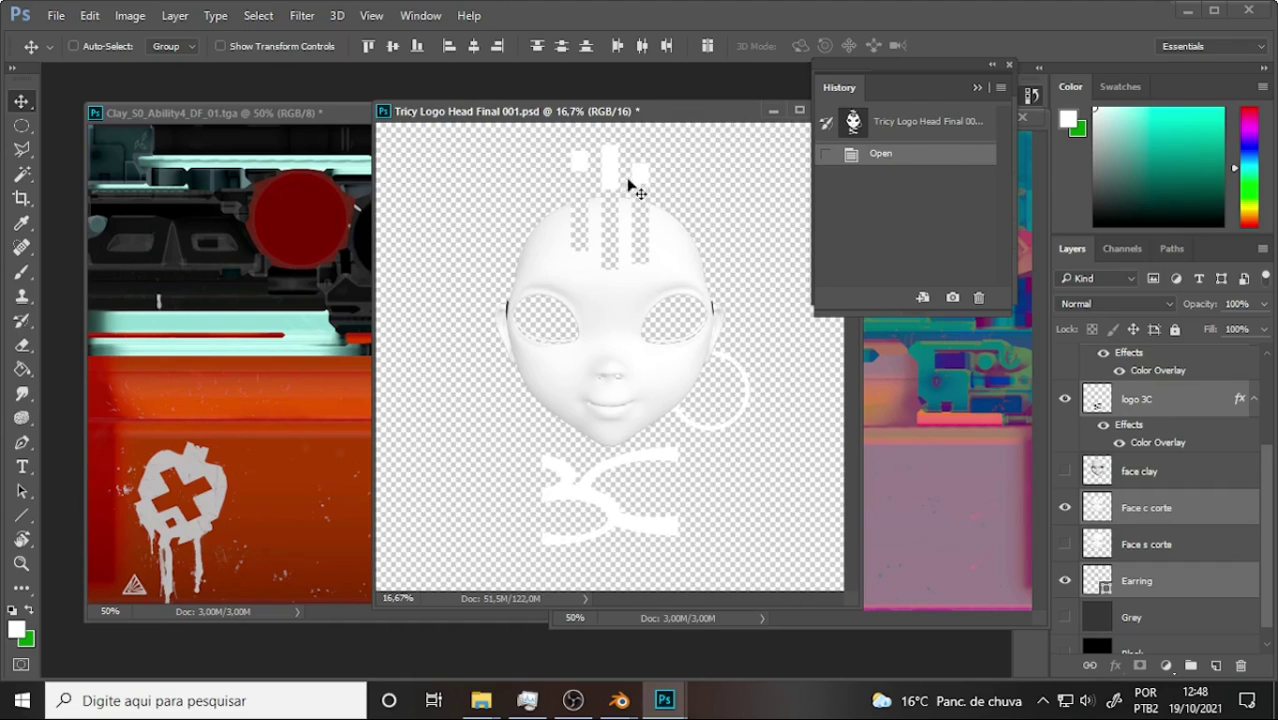
- Merge the selected logo layers into one Hair layer
right_click(1127, 401)
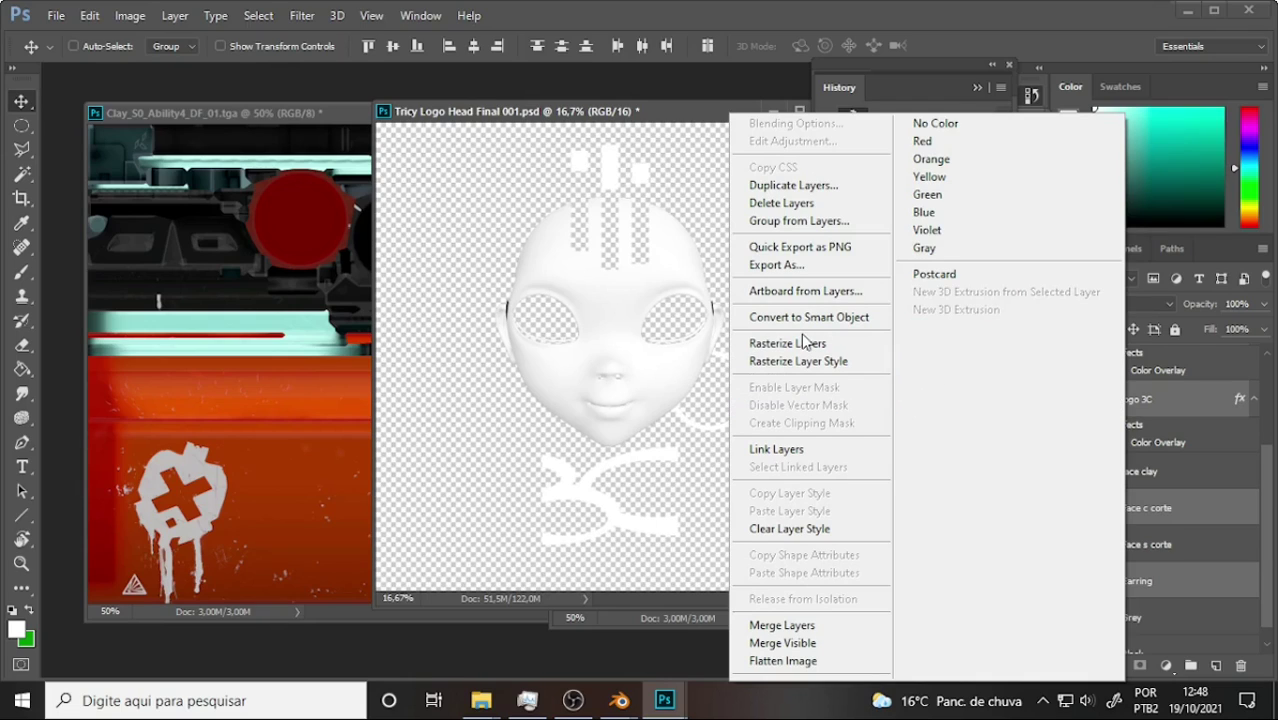
click(810, 625)
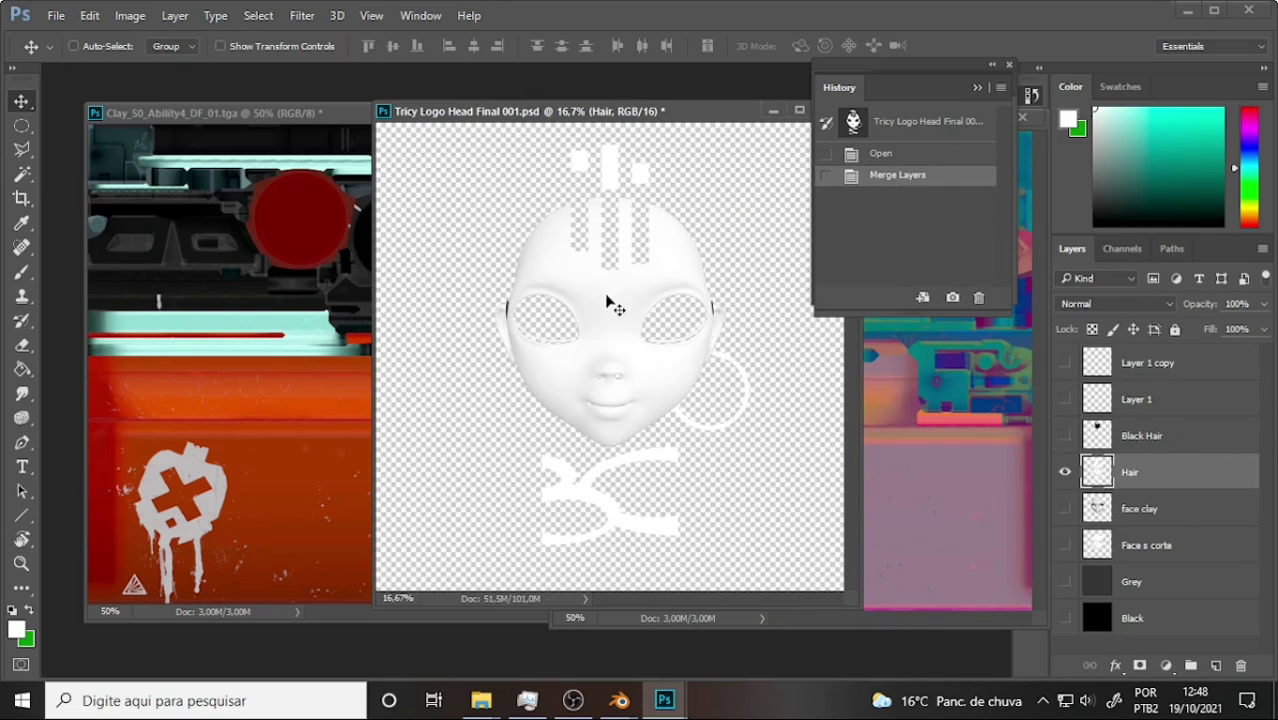
drag(607, 302, 275, 350)
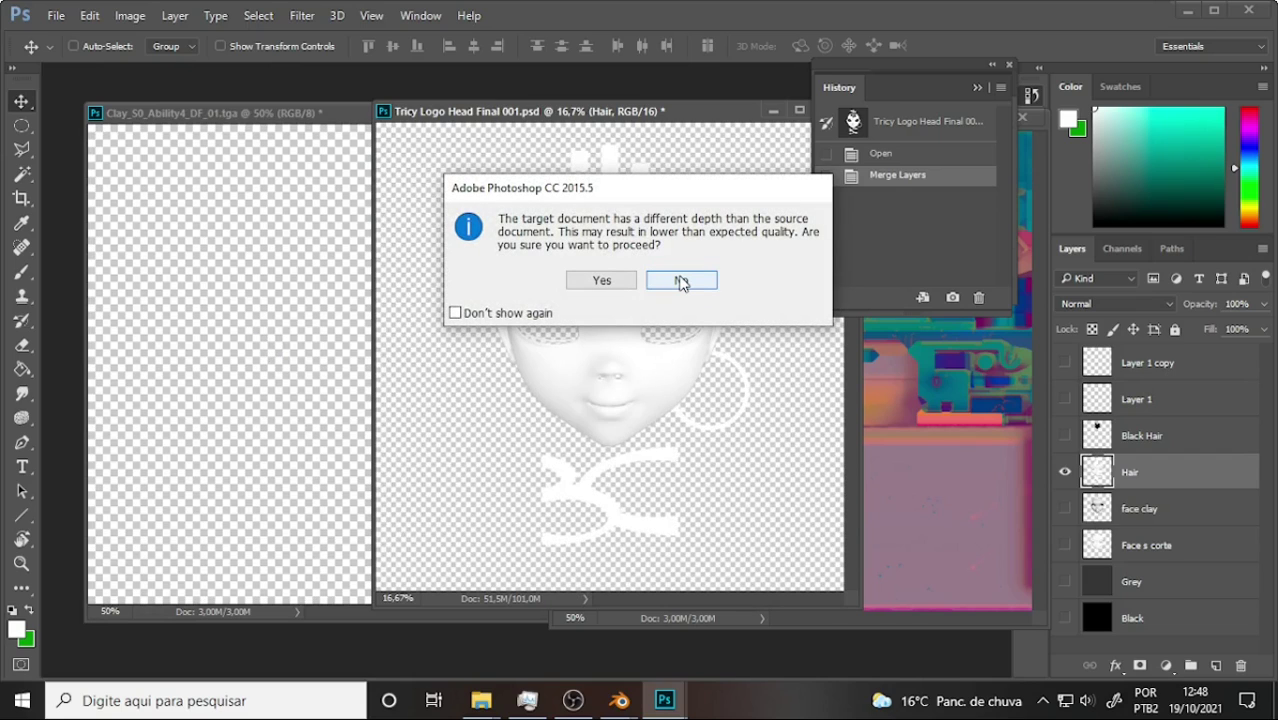
click(680, 281)
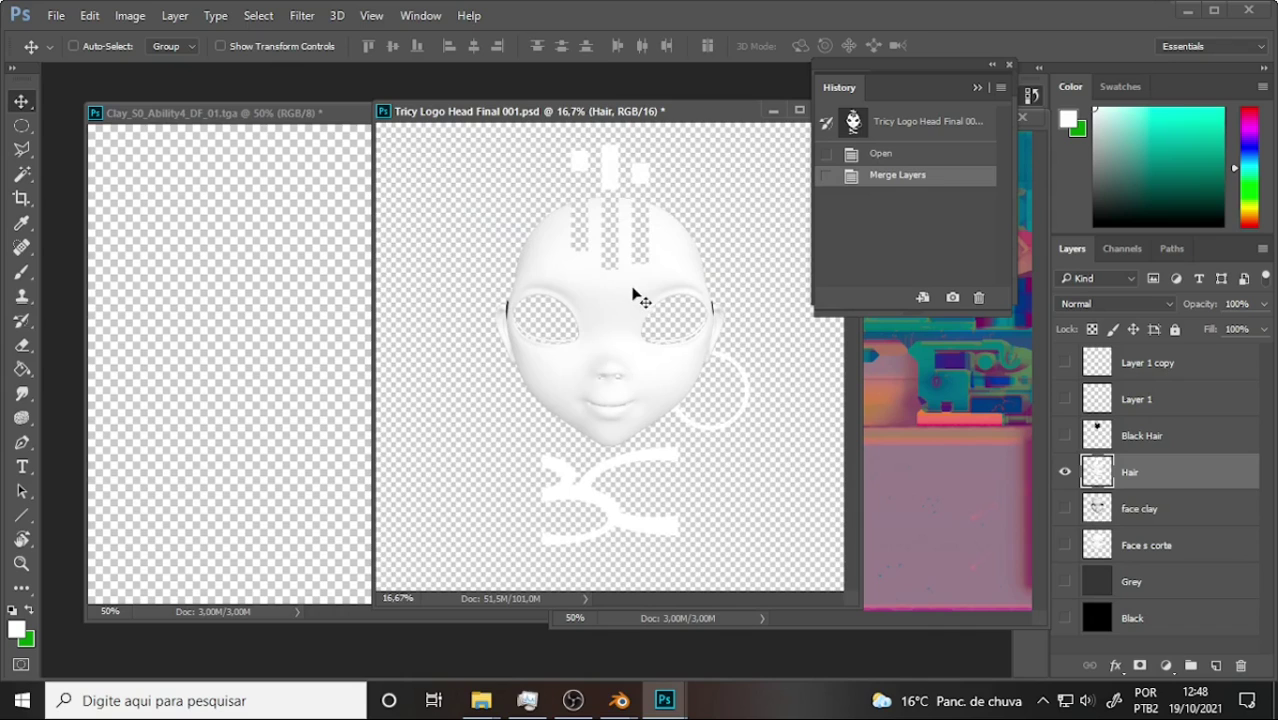
- Copy the Hair layer into Clay_S0_Ability4_DF_01, accepting the bit-depth warning
drag(584, 112, 726, 105)
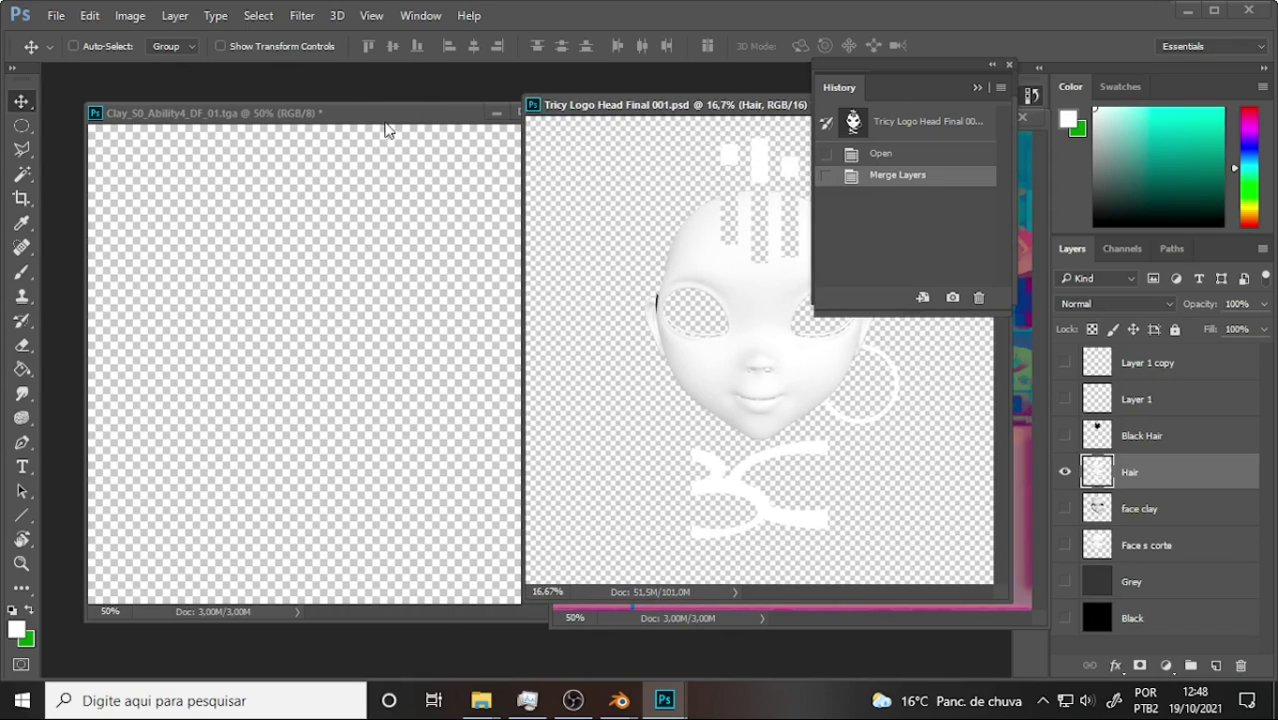
click(388, 131)
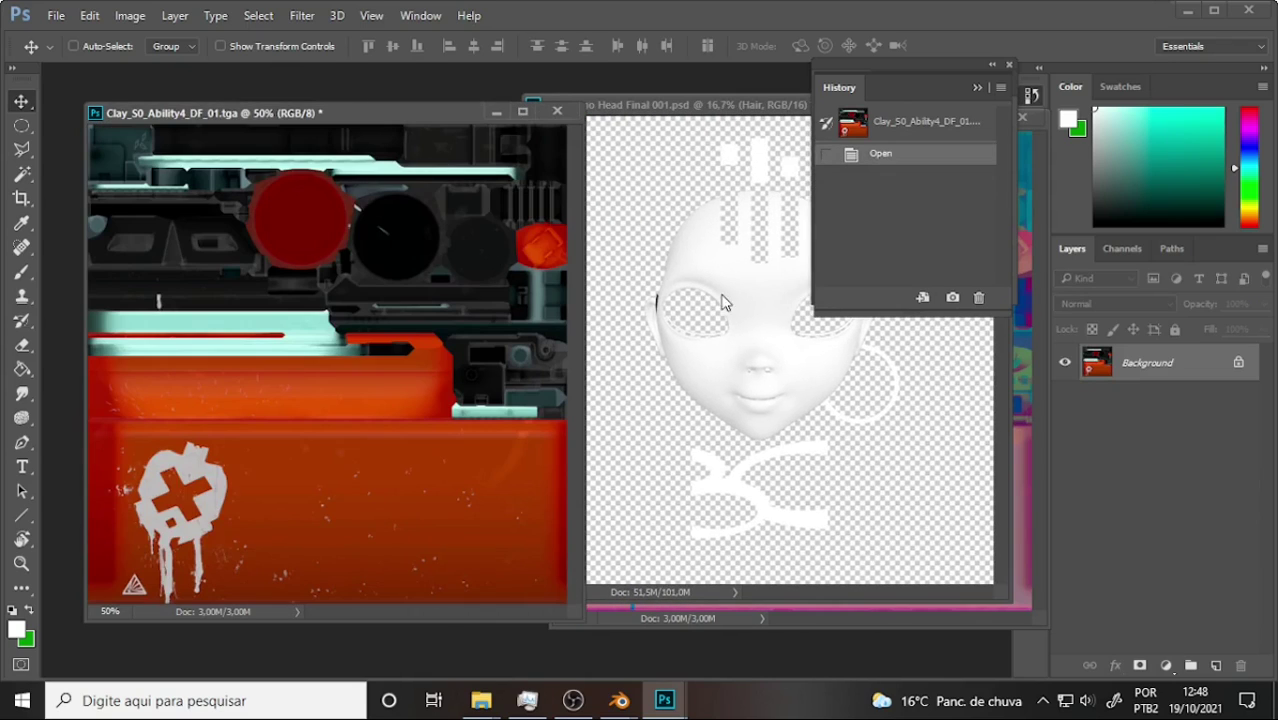
click(756, 283)
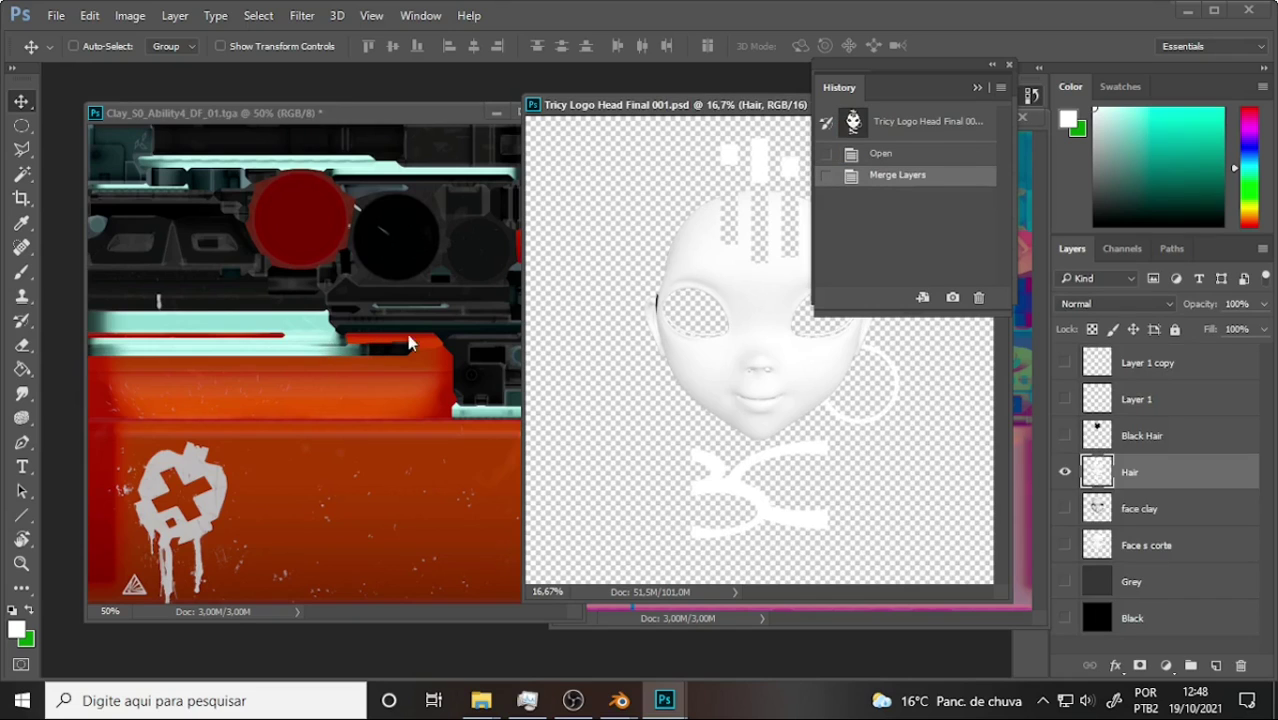
drag(730, 283, 365, 320)
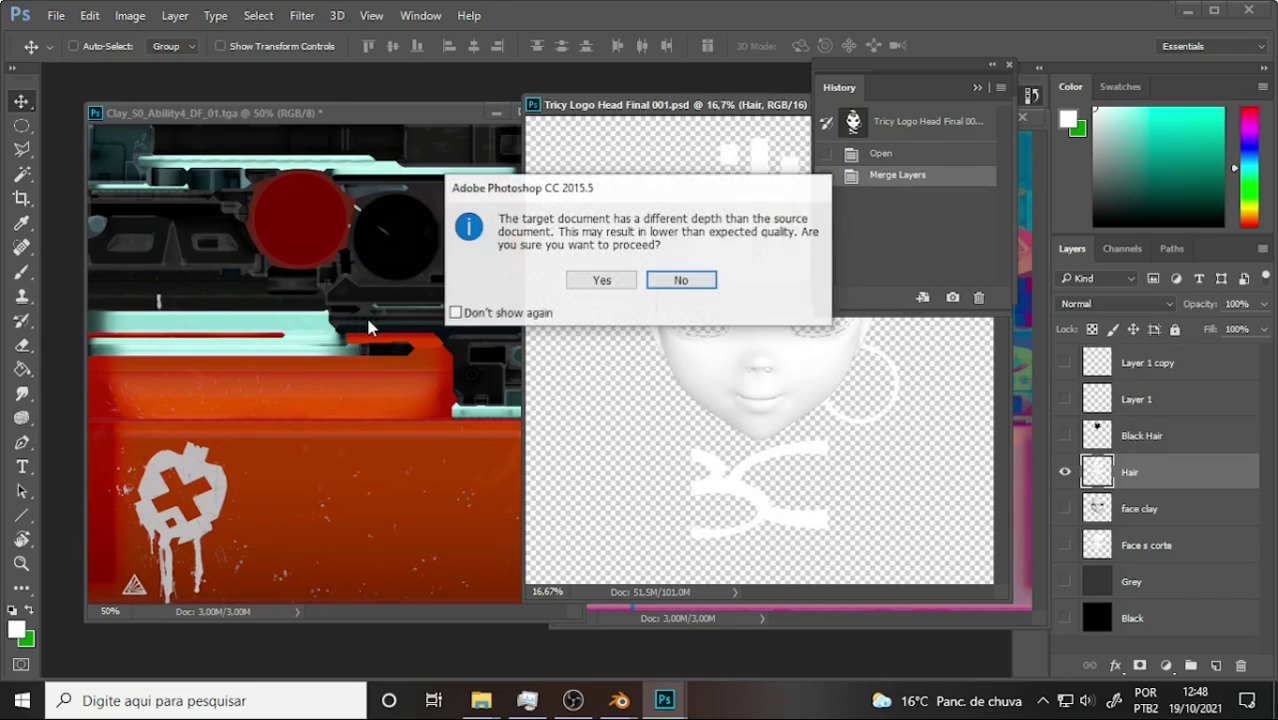
click(601, 280)
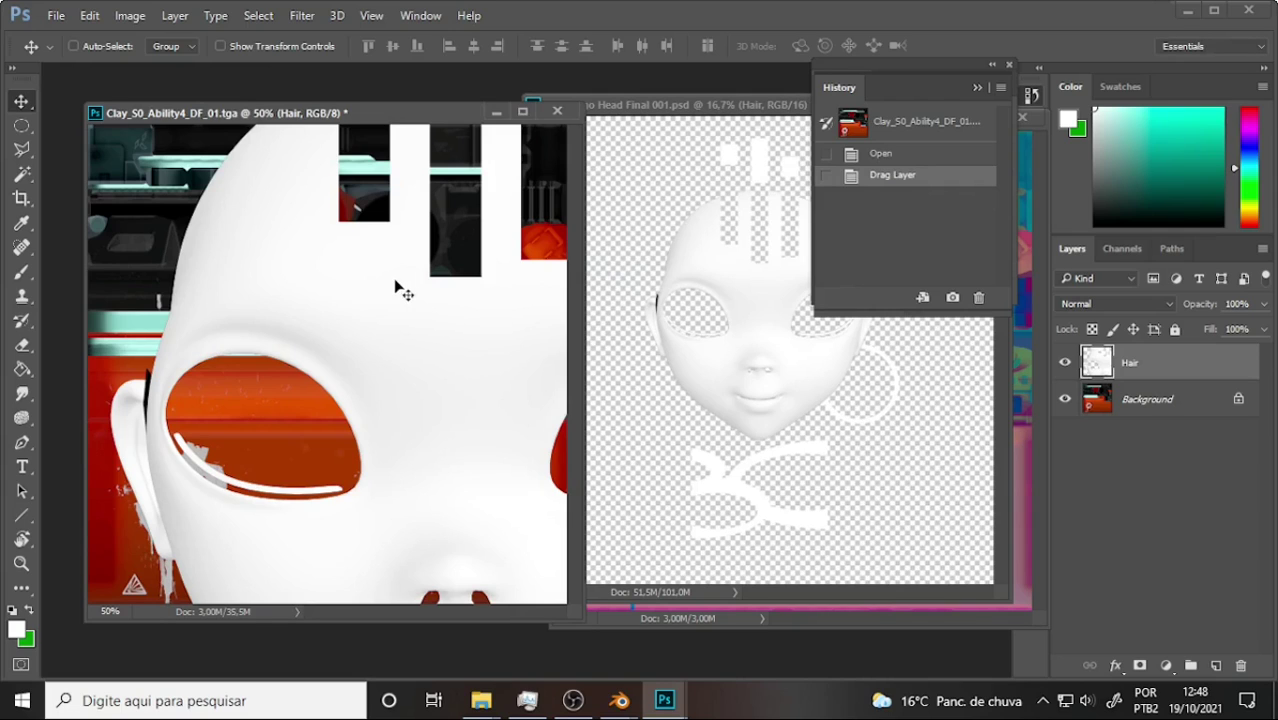
- Free-transform the pasted logo, scaling it down to about 40%
drag(398, 320, 305, 456)
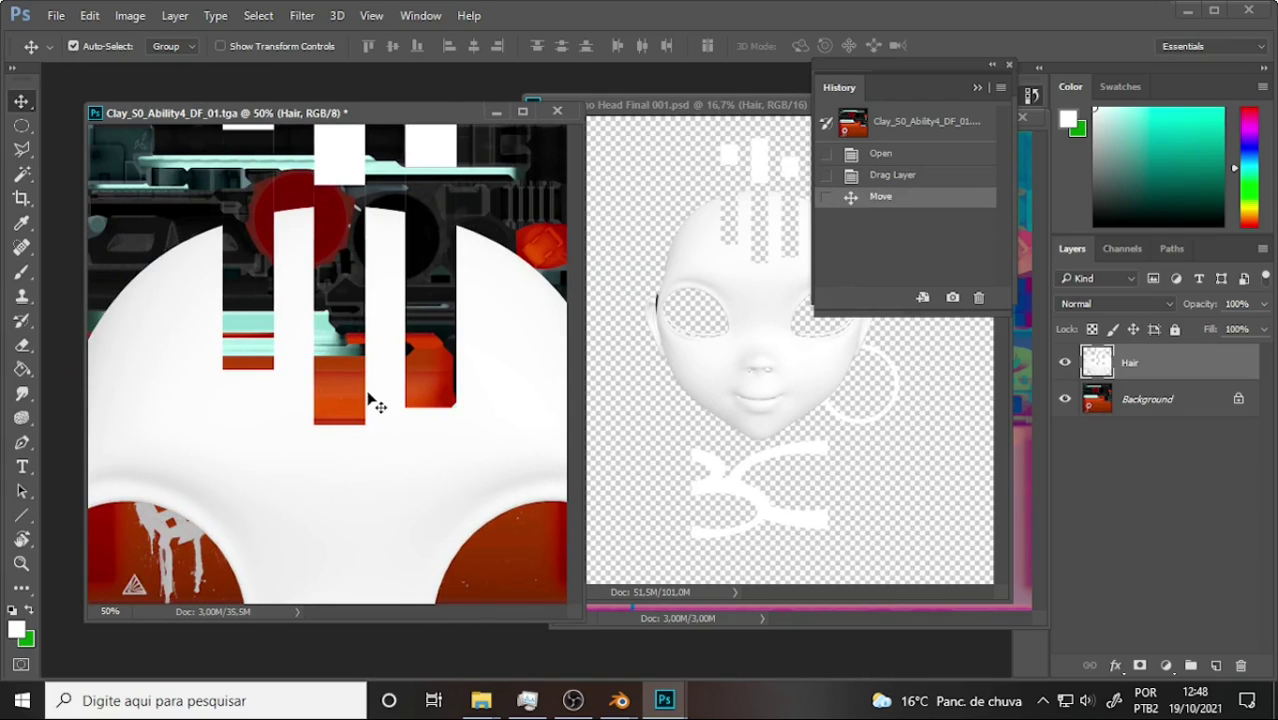
key(ctrl+t)
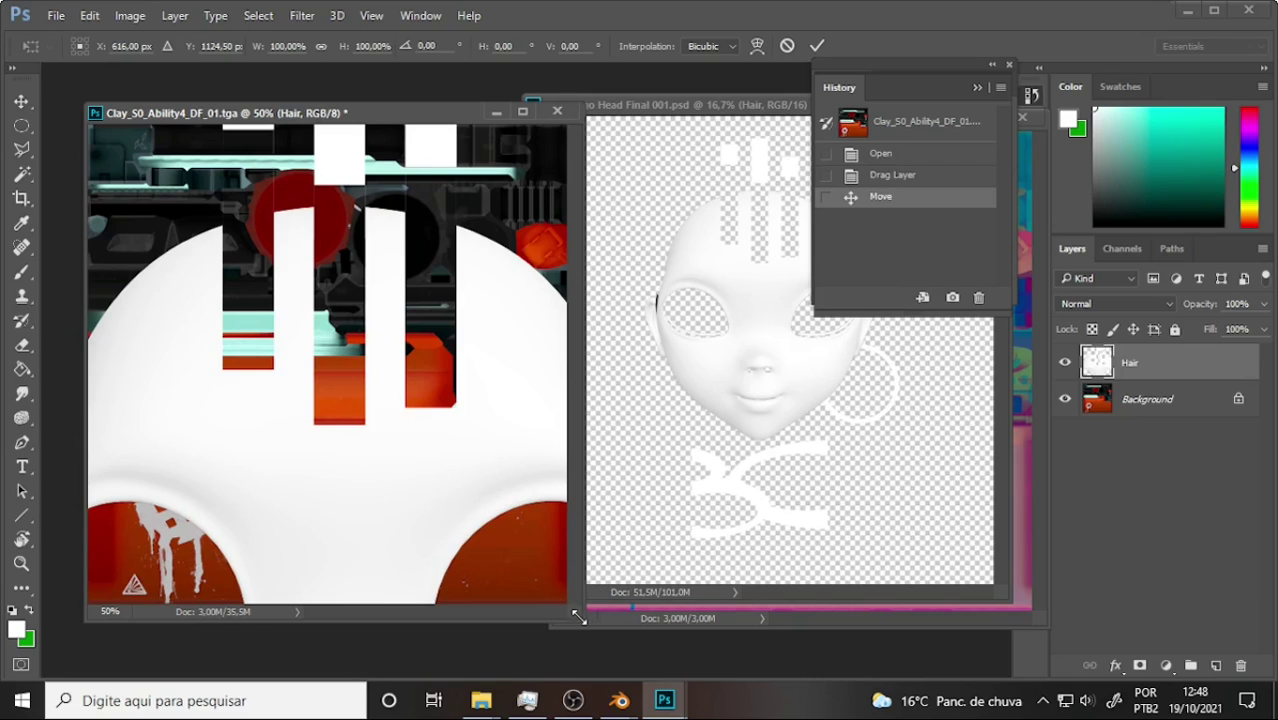
drag(578, 617, 898, 632)
drag(668, 350, 546, 528)
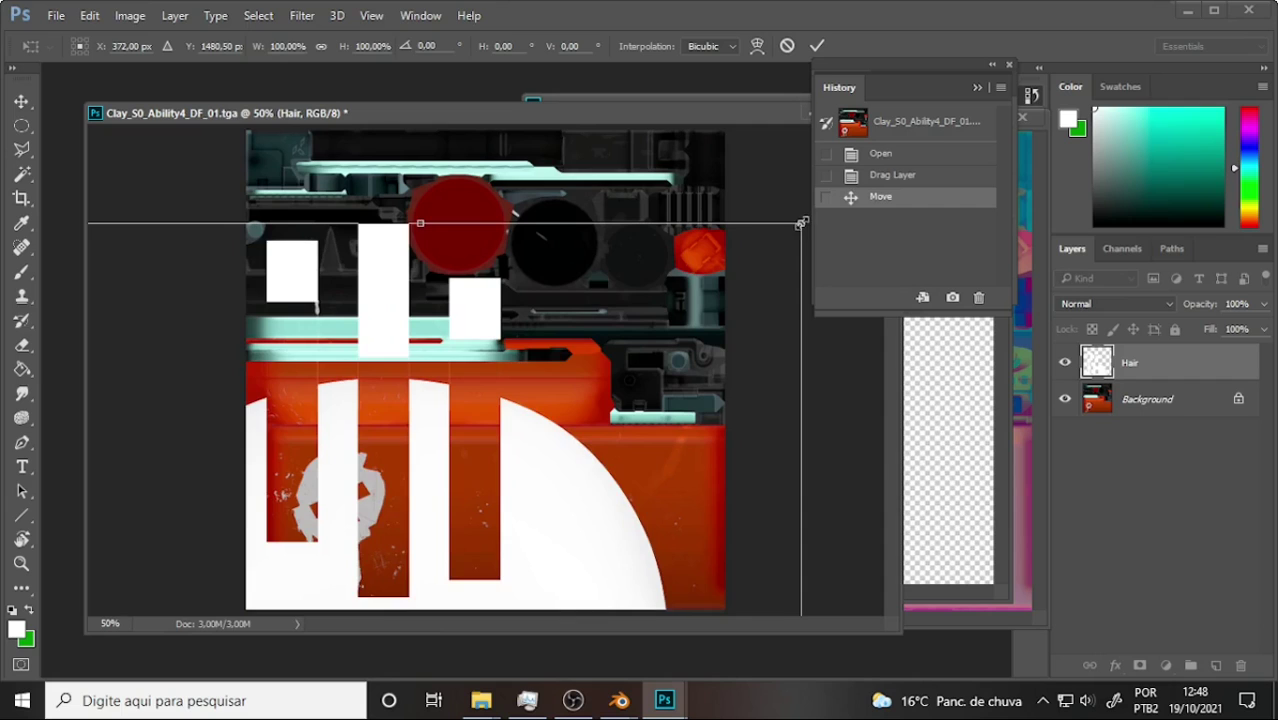
alt+drag(800, 223, 575, 579)
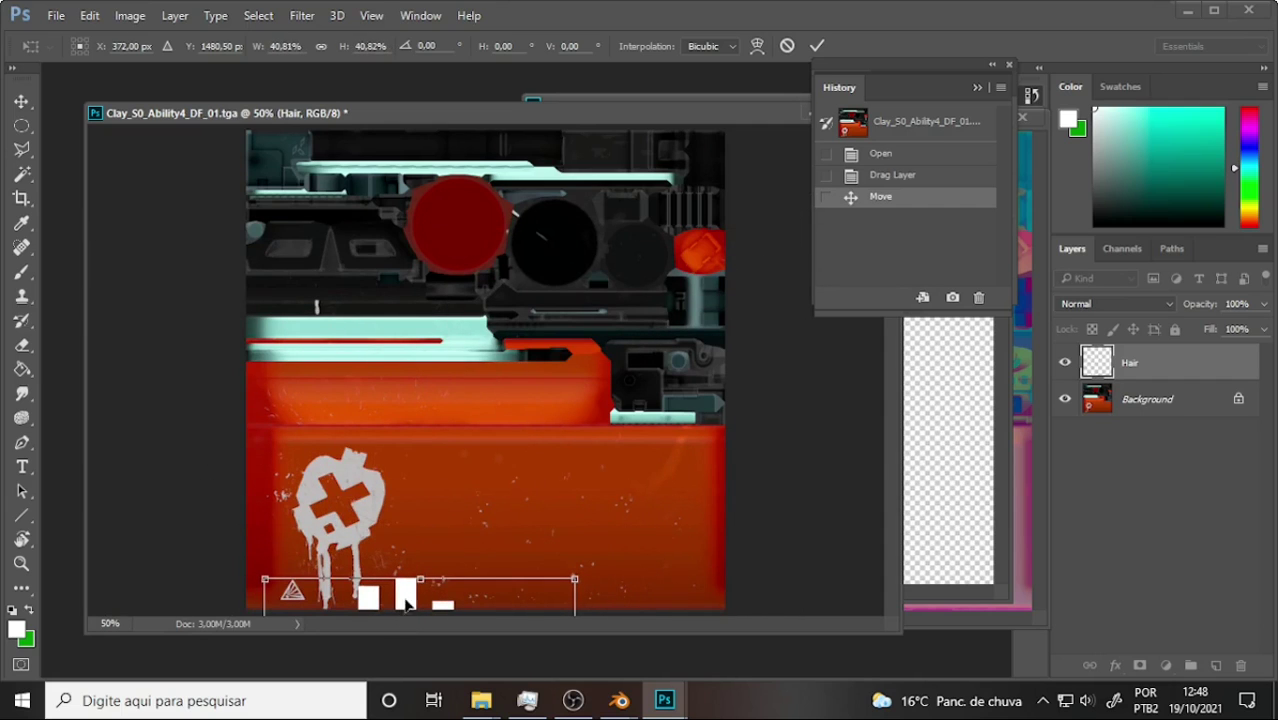
- Shrink the logo to about 12%, tilt it 9.72°, and place it over the lower-left spray mark
drag(406, 604, 460, 212)
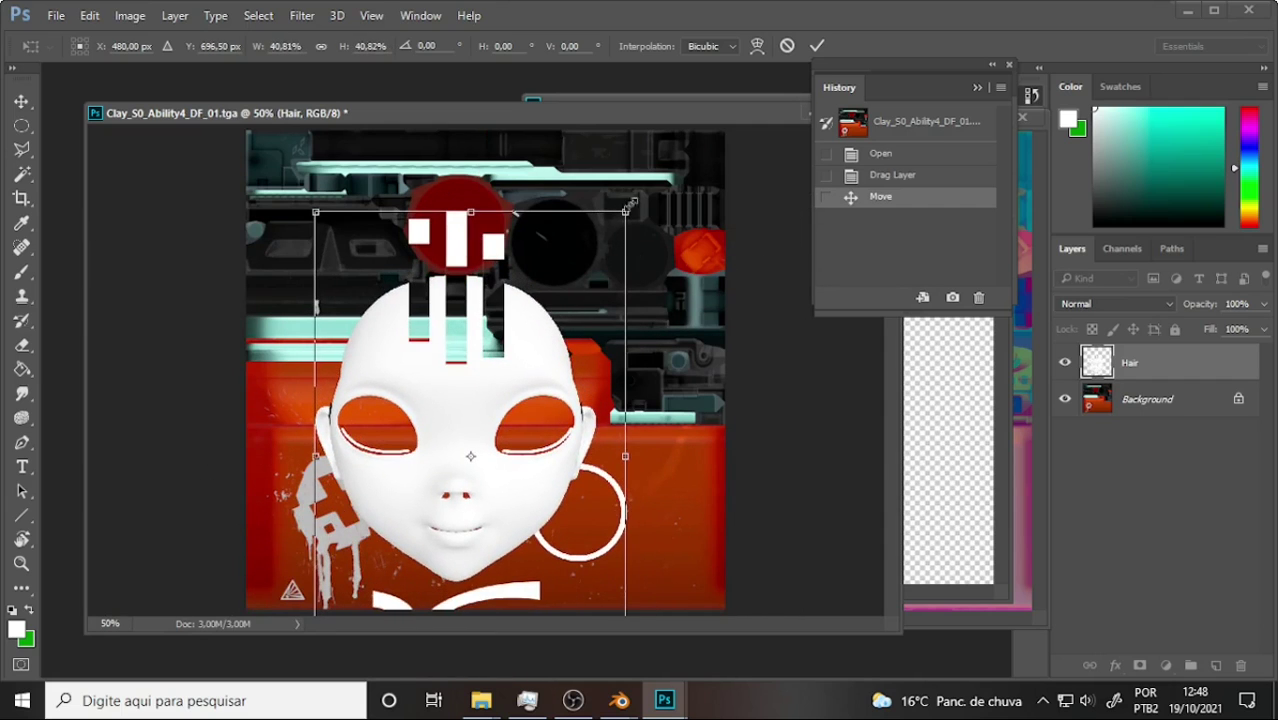
alt+drag(628, 207, 532, 353)
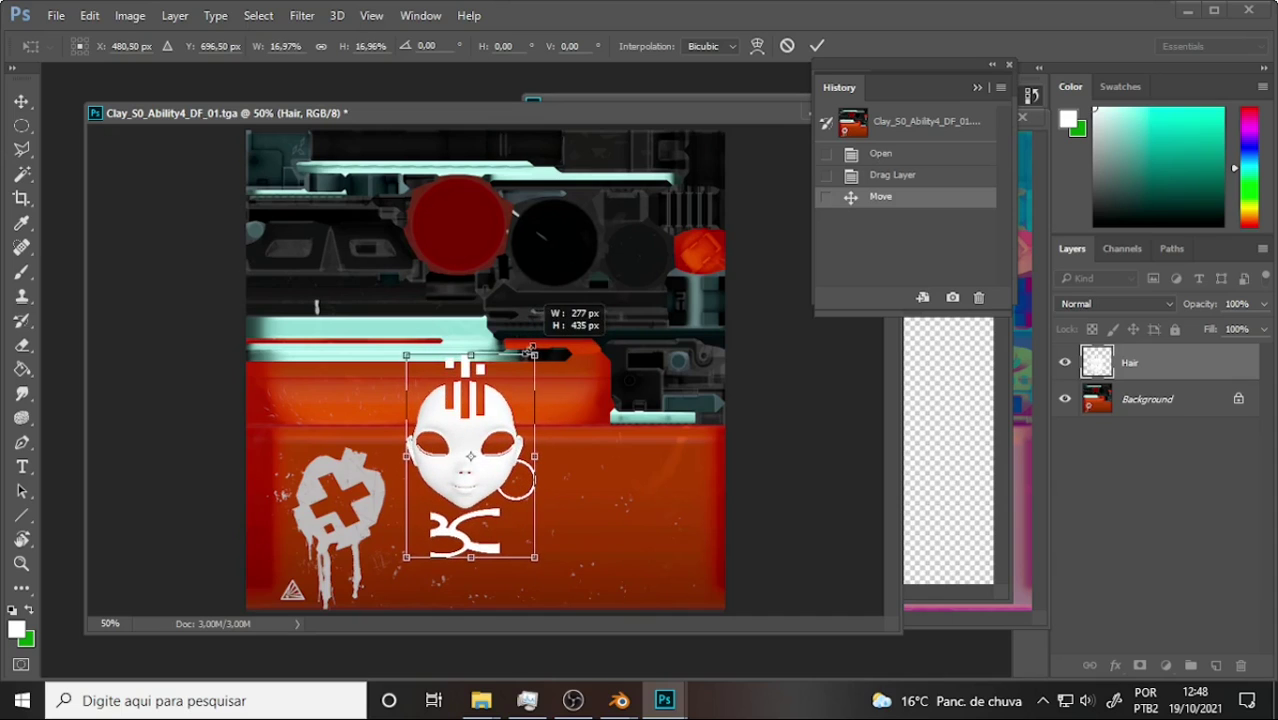
drag(497, 437, 410, 482)
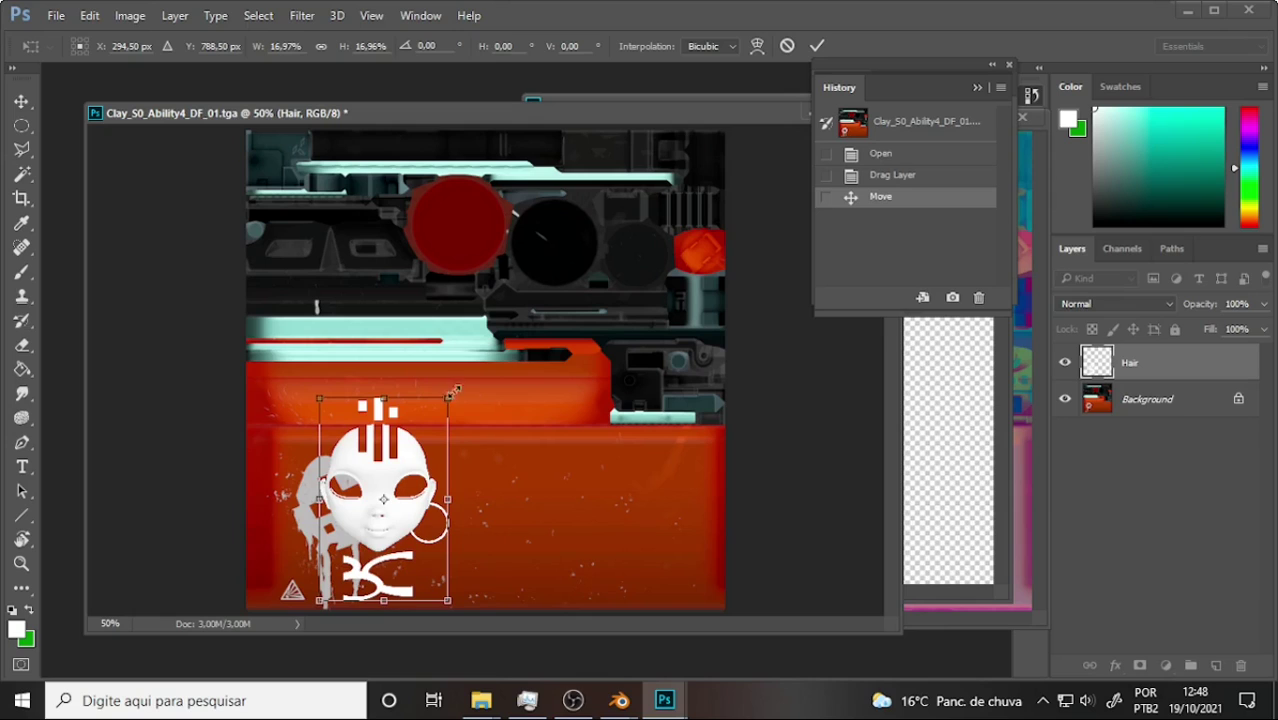
mouse_move(467, 388)
mouse_down()
mouse_move(474, 406)
mouse_move(456, 422)
mouse_up()
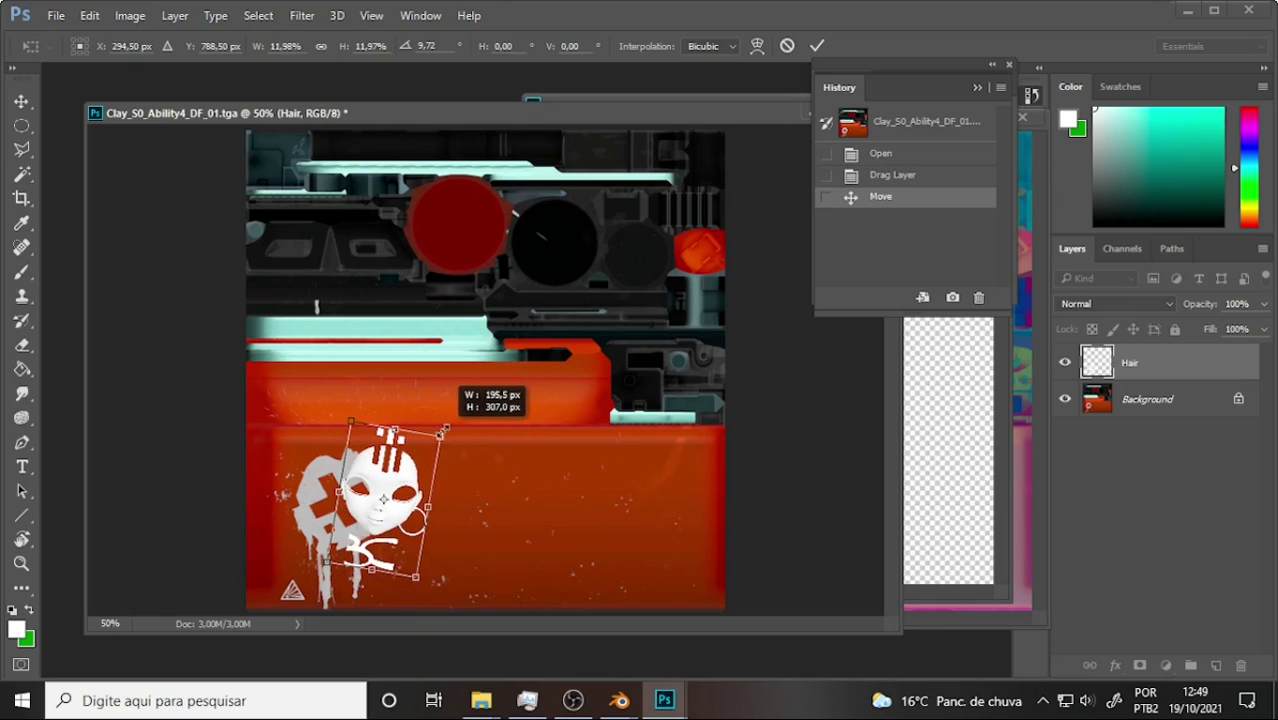
key(Return)
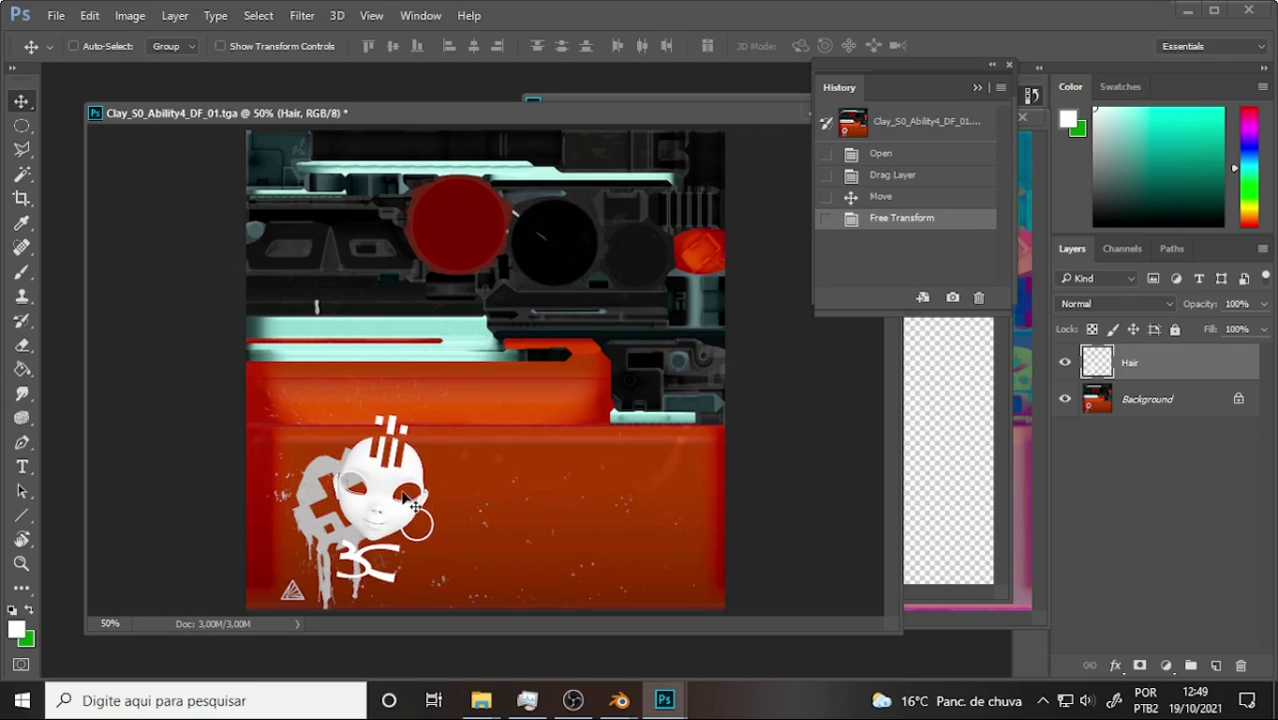
drag(406, 494, 359, 518)
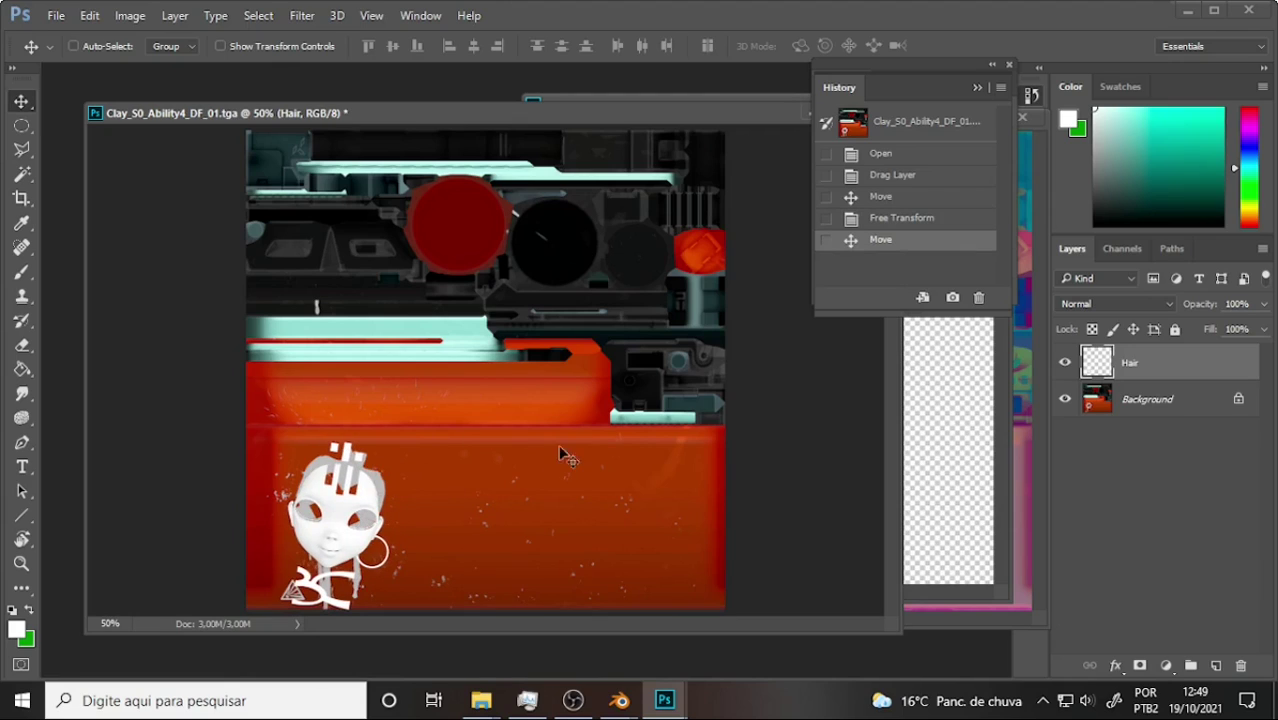